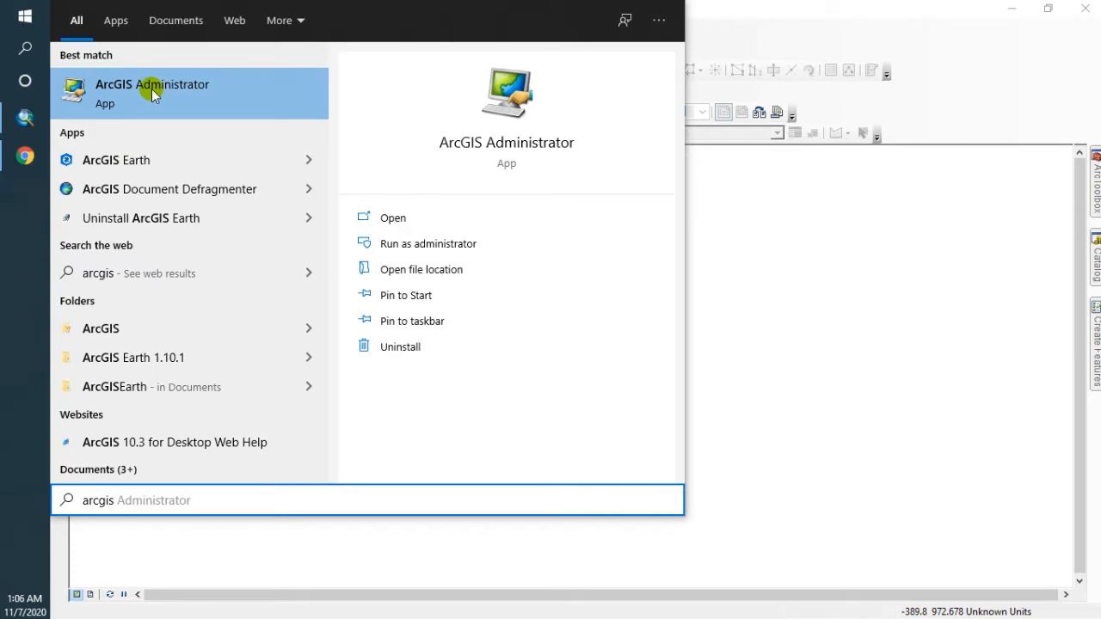
- Launch ArcMap 10.3 and dock the Drawing toolbar in the same row as the Editor toolbar
{"action": "key", "text": "BackSpace"}
{"action": "key", "text": "BackSpace"}
{"action": "key", "text": "BackSpace"}
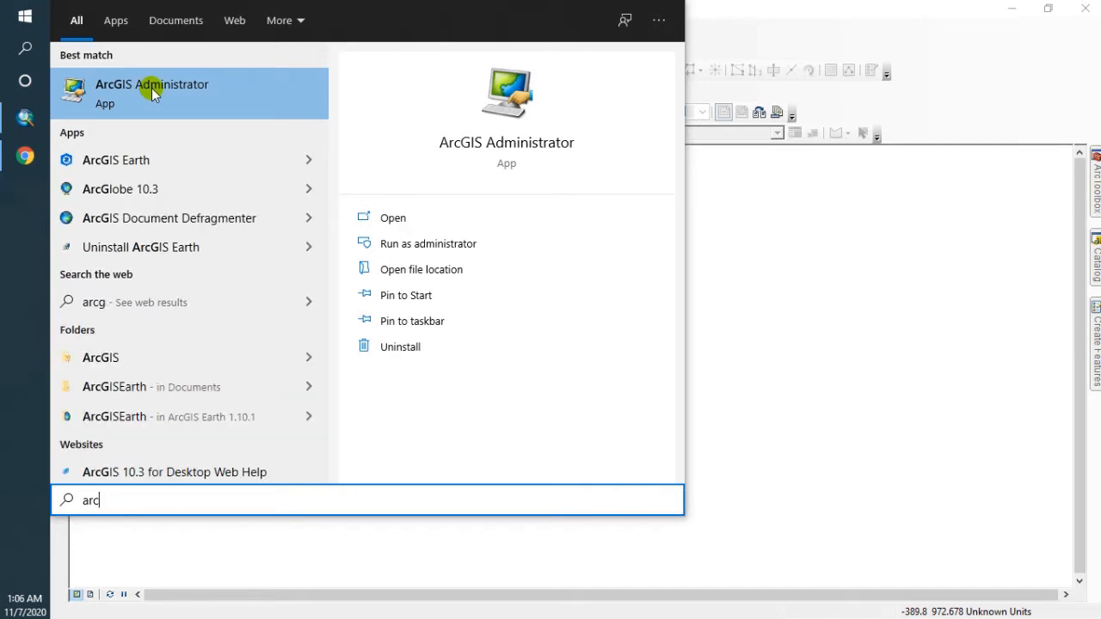
{"action": "type", "text": "map"}
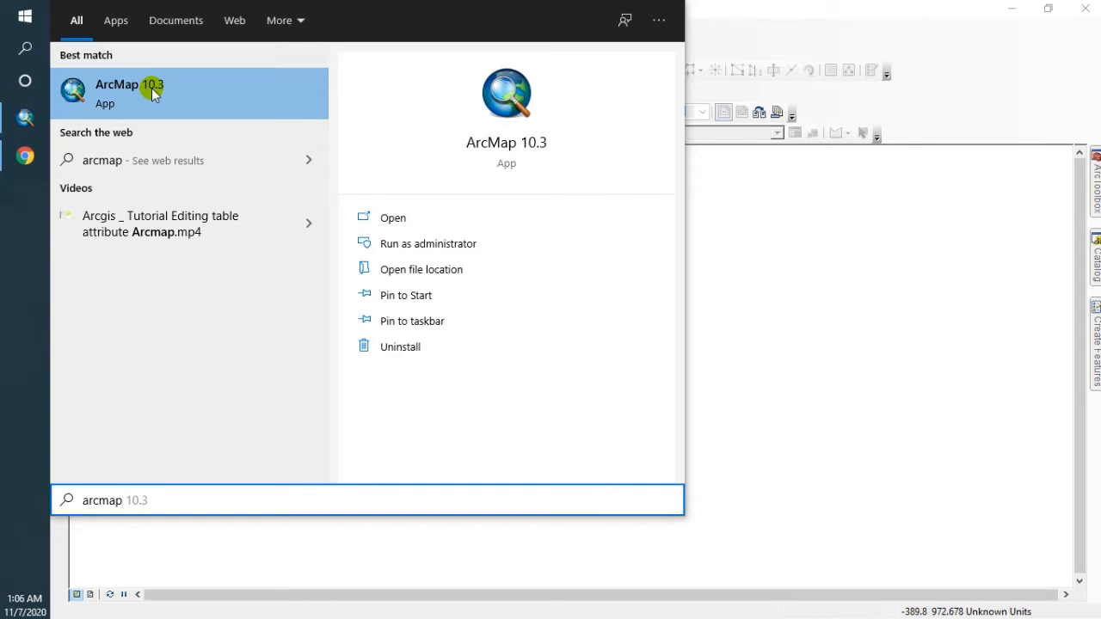
{"action": "left_click", "coordinate": [151, 87]}
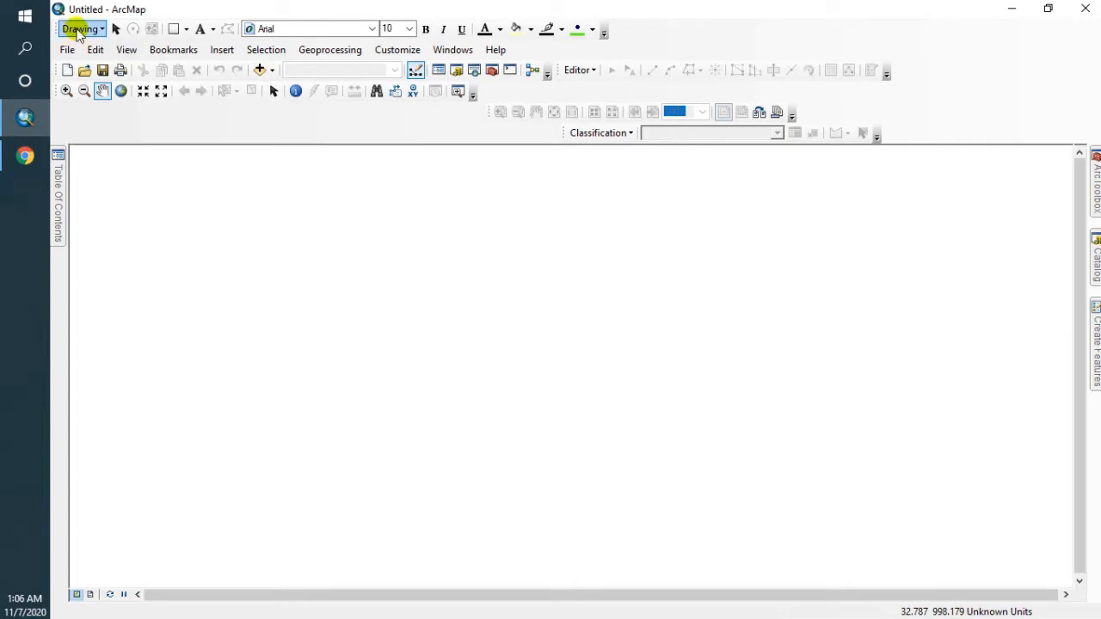
{"action": "mouse_move", "coordinate": [56, 29]}
{"action": "left_mouse_down"}
{"action": "mouse_move", "coordinate": [103, 64]}
{"action": "mouse_move", "coordinate": [576, 50]}
{"action": "left_mouse_up"}
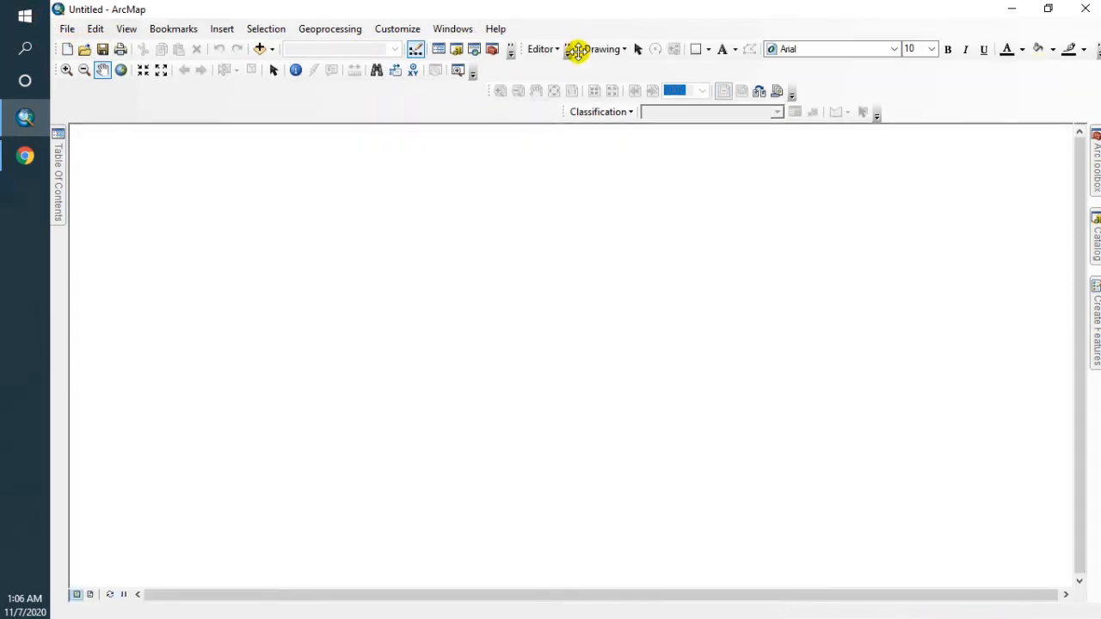
- Create a new map document from the Blank Map template
{"action": "left_click", "coordinate": [65, 31]}
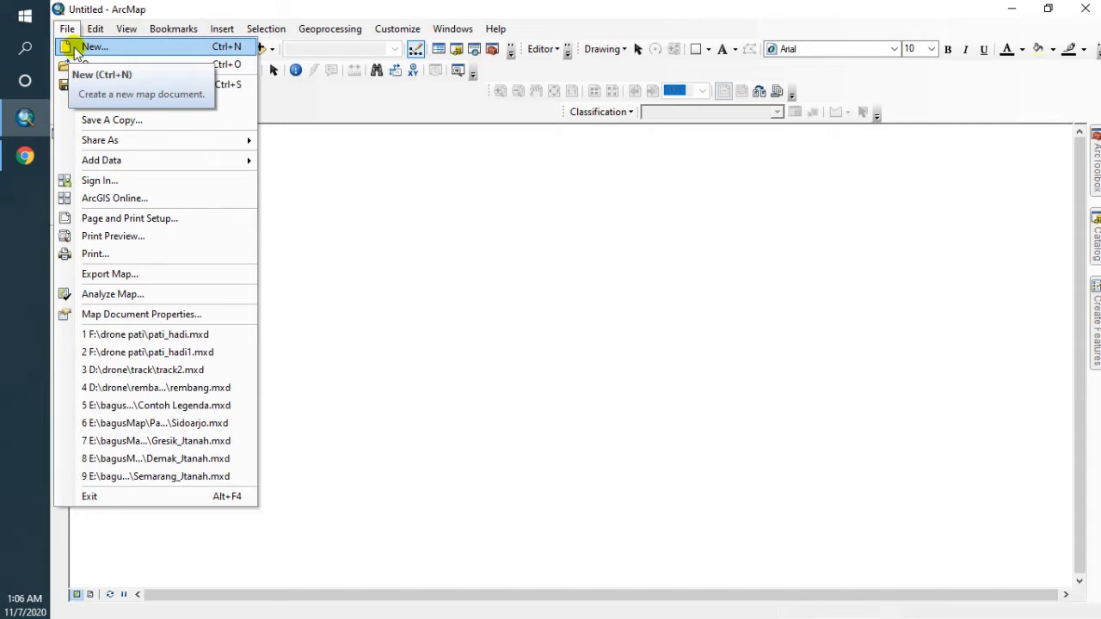
{"action": "left_click", "coordinate": [93, 48]}
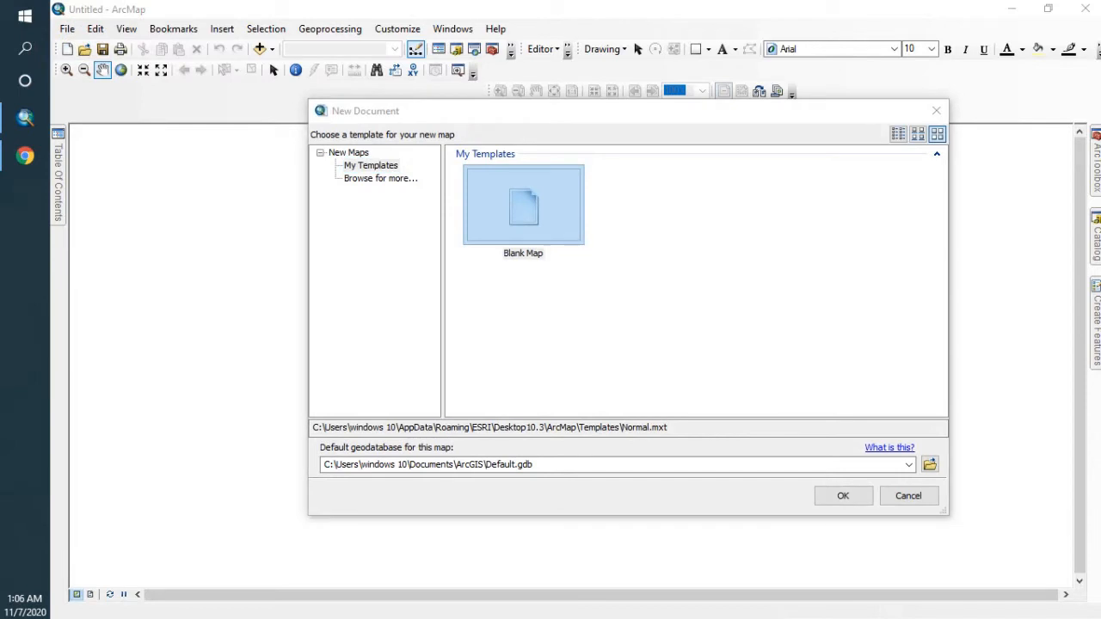
{"action": "left_click", "coordinate": [542, 222]}
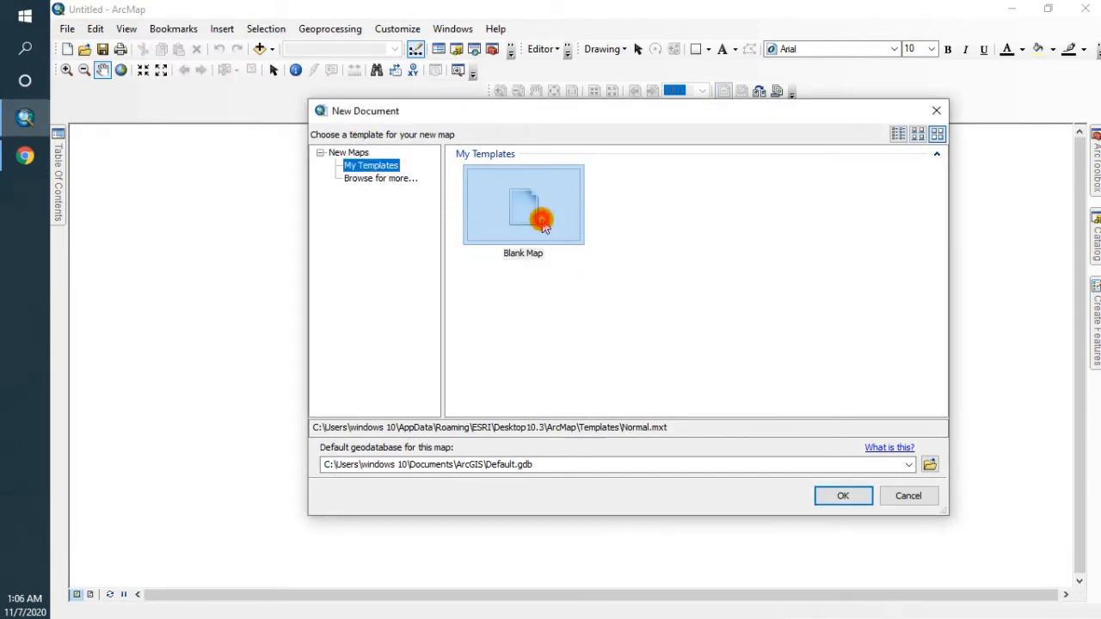
{"action": "left_click", "coordinate": [541, 222]}
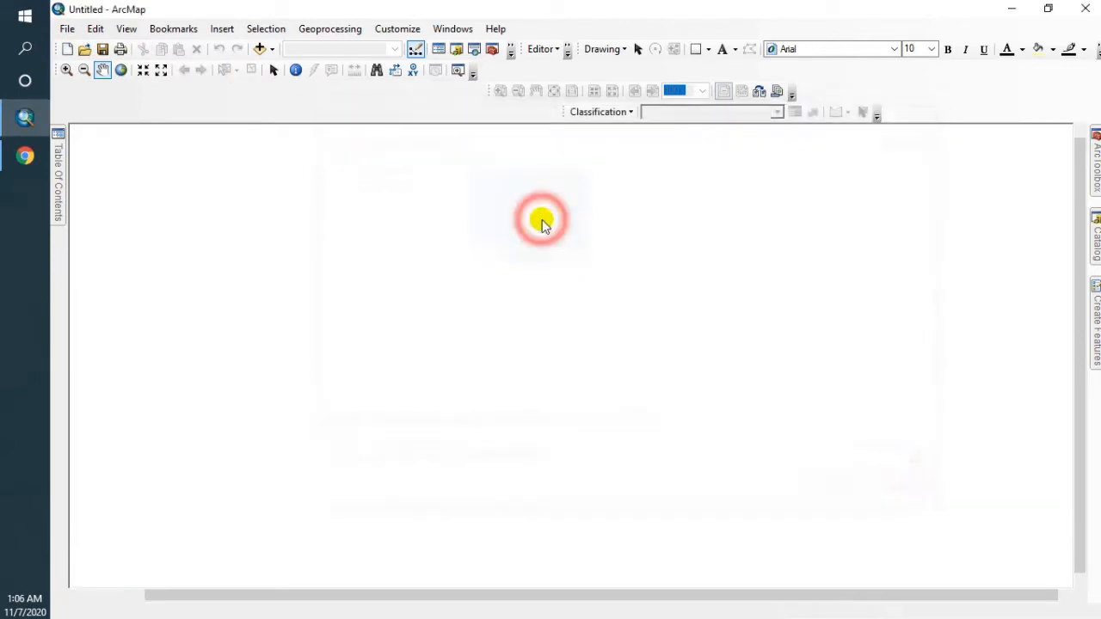
- Browse the bagusMap folder for existing map documents without opening one
{"action": "left_click", "coordinate": [63, 29]}
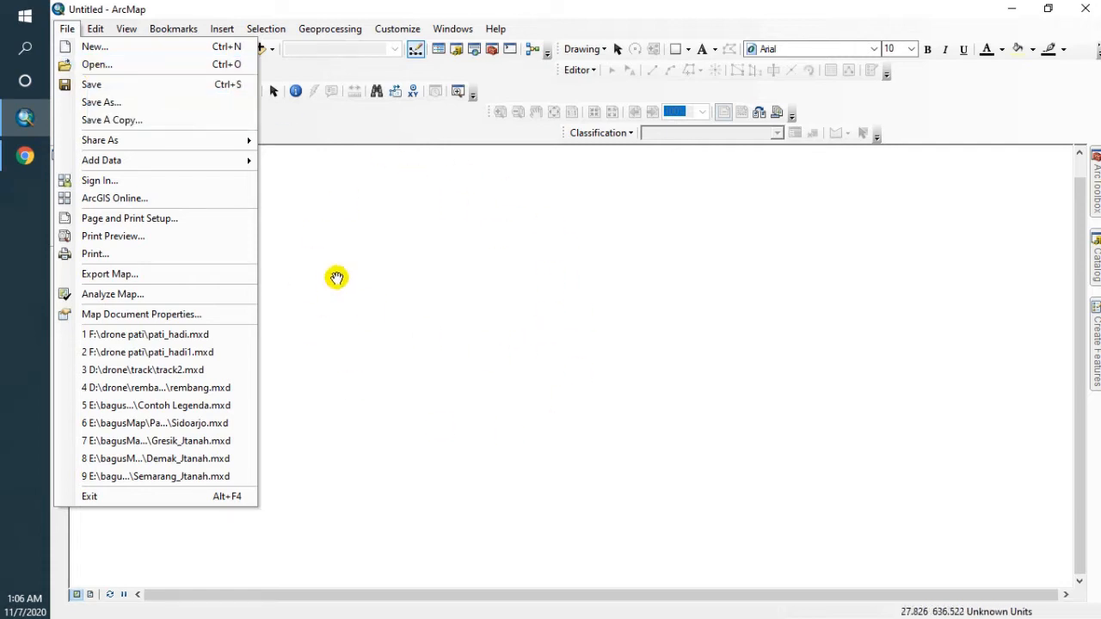
{"action": "left_click", "coordinate": [140, 67]}
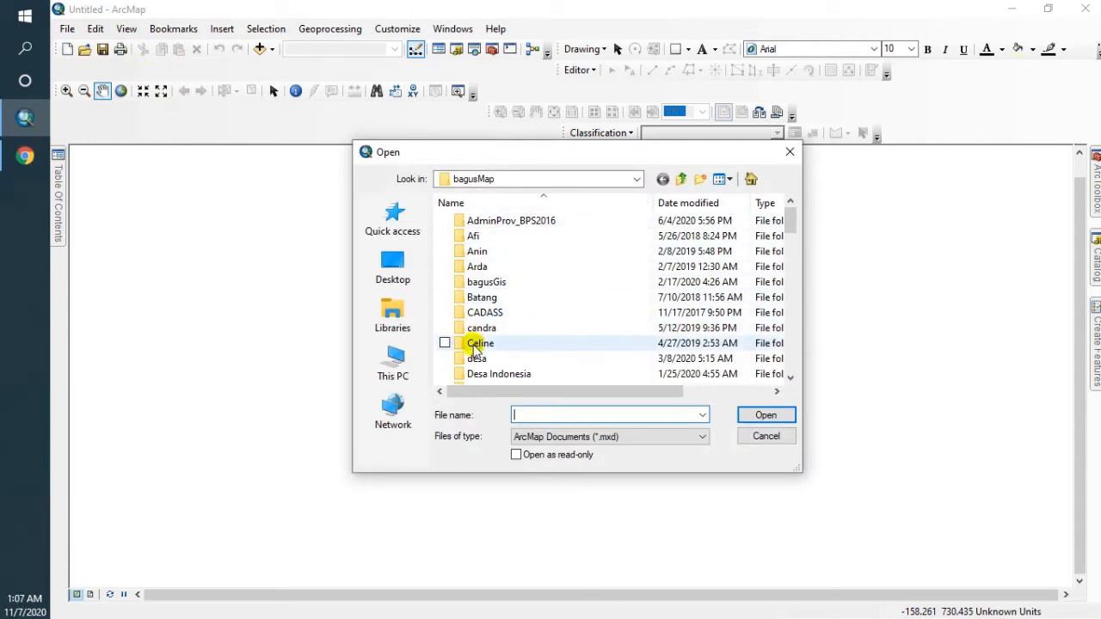
{"action": "scroll", "coordinate": [476, 358], "scroll_direction": "down", "scroll_amount": 3}
{"action": "scroll", "coordinate": [475, 358], "scroll_direction": "down", "scroll_amount": 1}
{"action": "scroll", "coordinate": [476, 358], "scroll_direction": "up", "scroll_amount": 2}
{"action": "scroll", "coordinate": [476, 358], "scroll_direction": "down", "scroll_amount": 3}
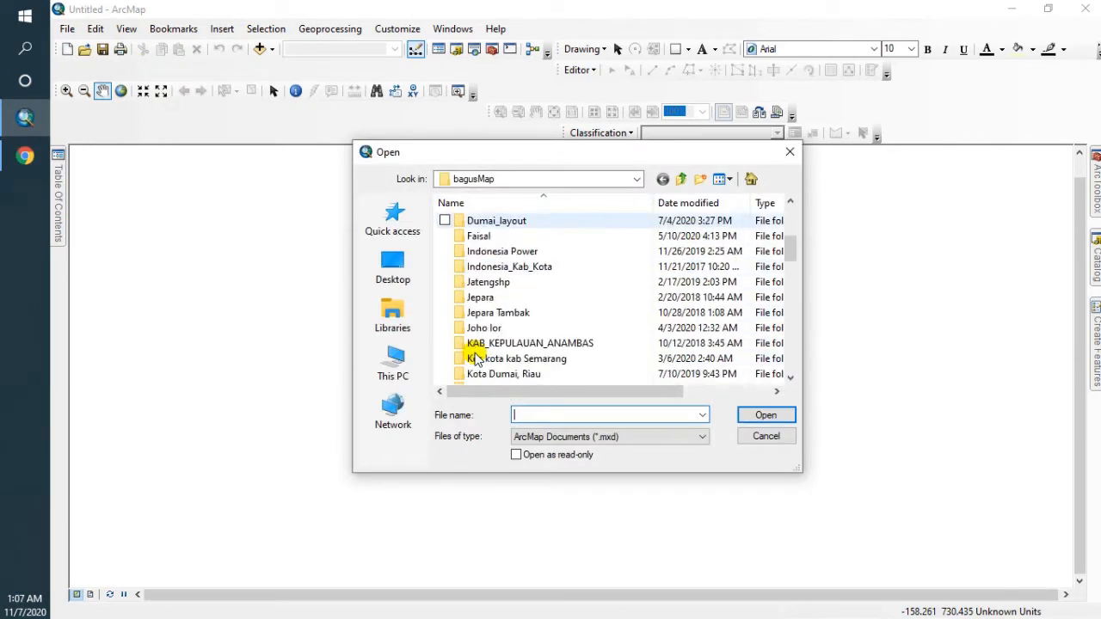
{"action": "left_click", "coordinate": [798, 154]}
- Set the map's page and print setup to A3 paper in portrait orientation
{"action": "left_click", "coordinate": [67, 28]}
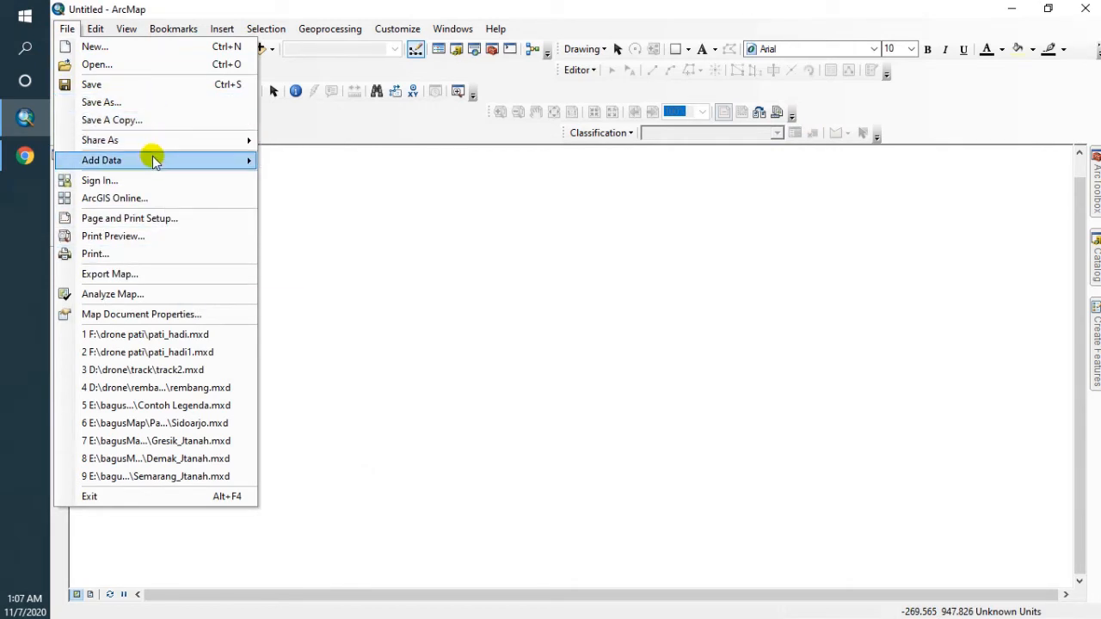
{"action": "mouse_move", "coordinate": [155, 161]}
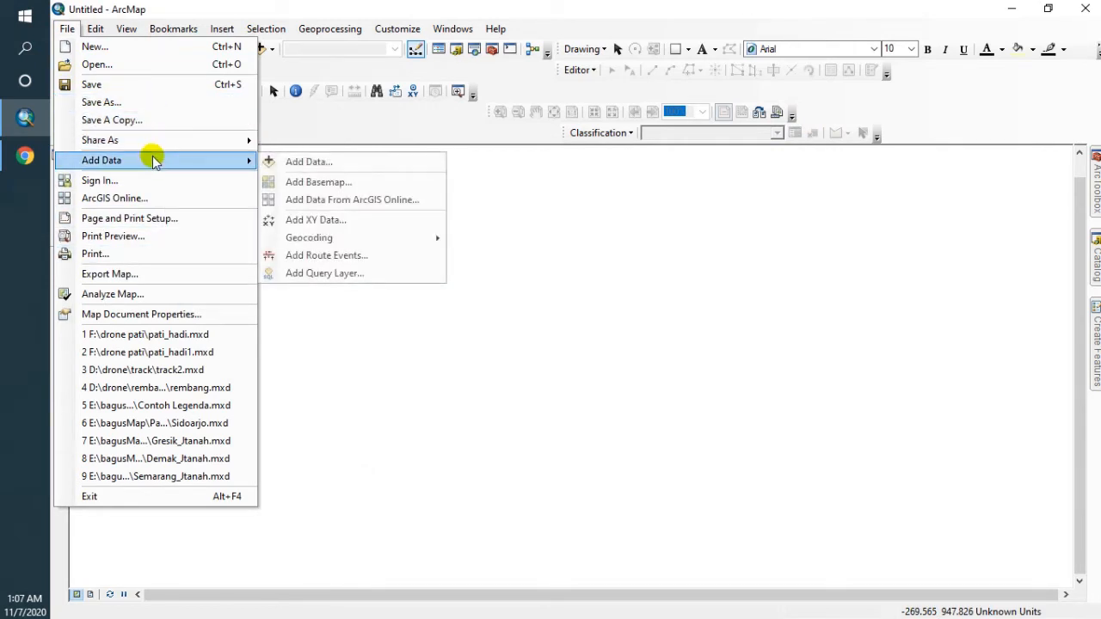
{"action": "left_click", "coordinate": [159, 226]}
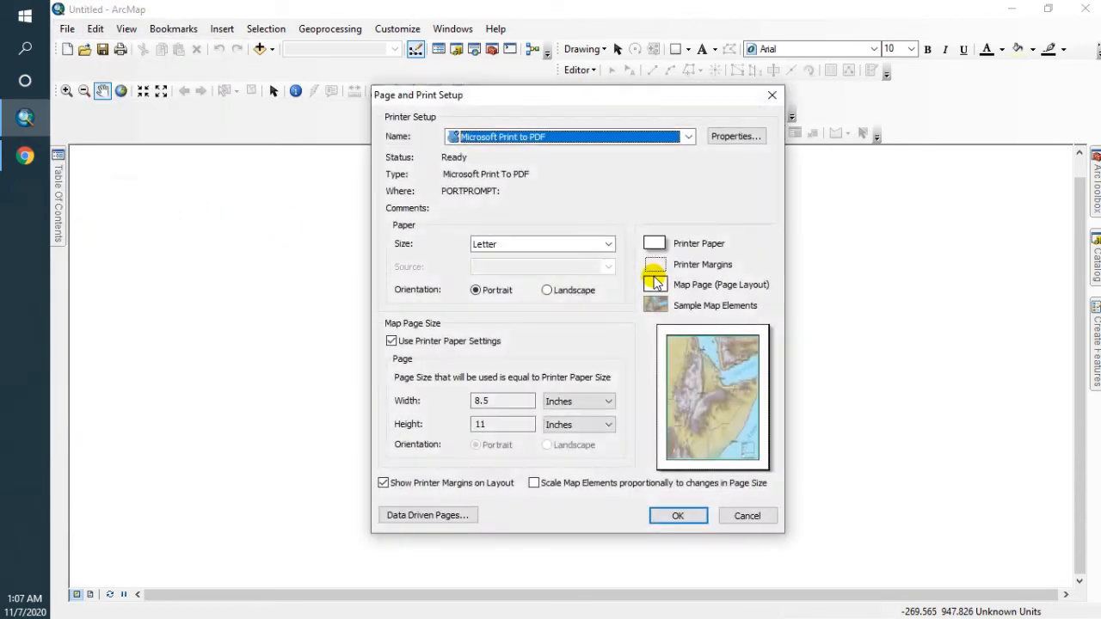
{"action": "left_click", "coordinate": [567, 290]}
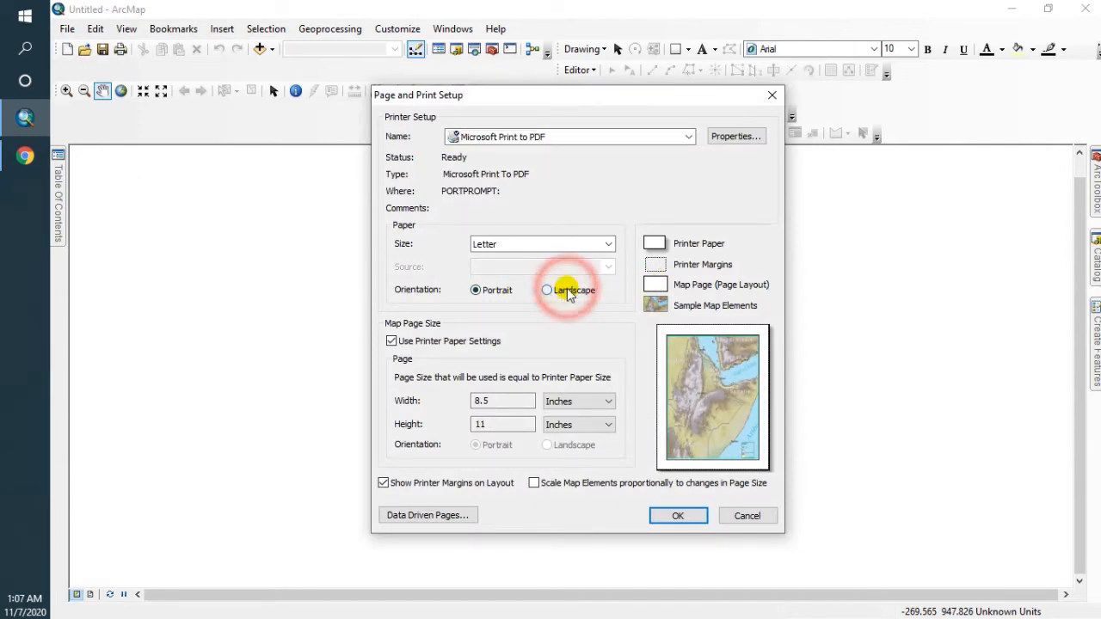
{"action": "left_click", "coordinate": [478, 290]}
{"action": "left_click", "coordinate": [545, 244]}
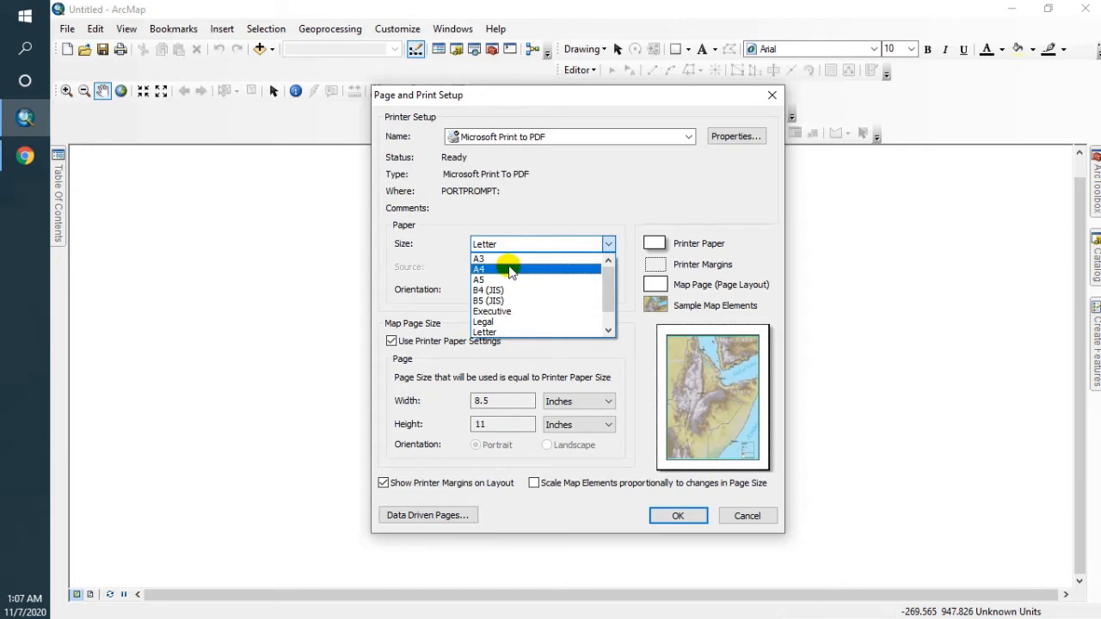
{"action": "left_click", "coordinate": [497, 258]}
{"action": "left_click", "coordinate": [682, 515]}
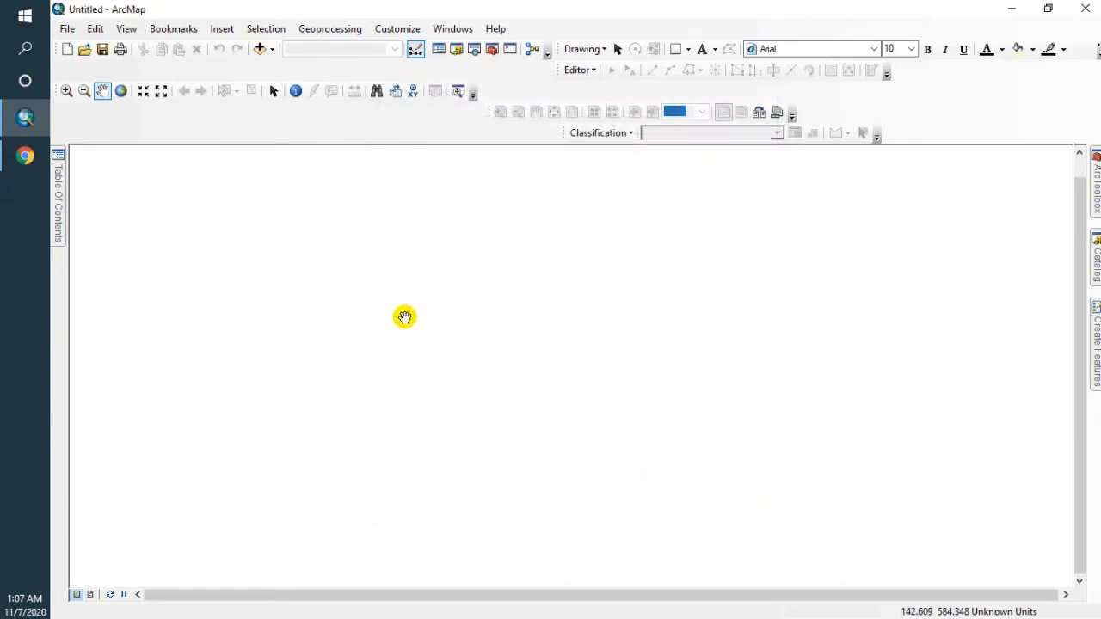
{"action": "left_click", "coordinate": [67, 28]}
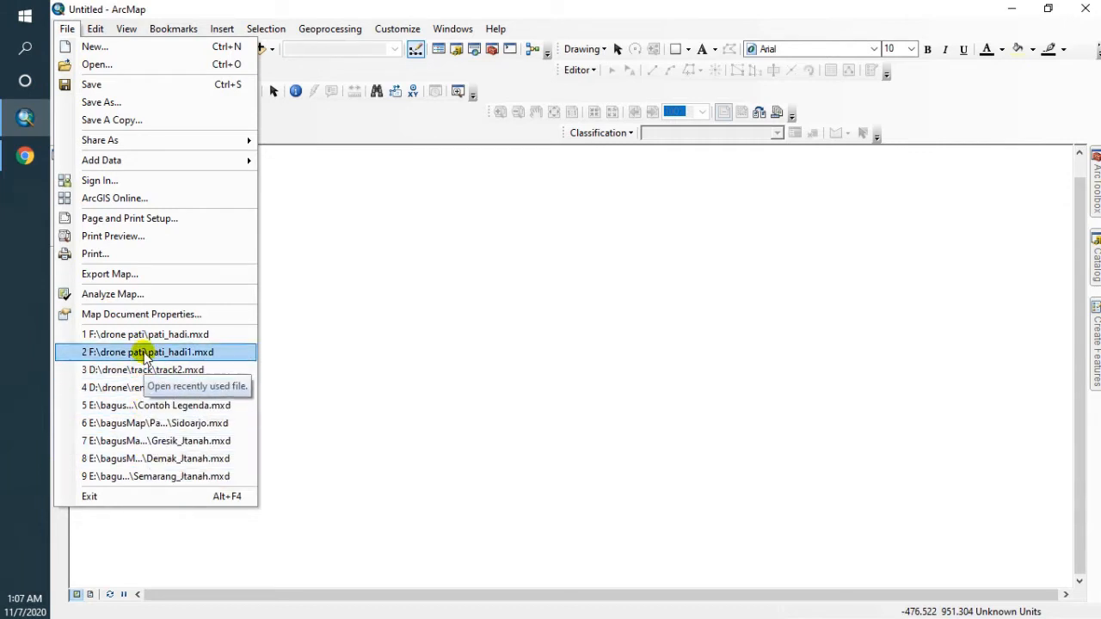
{"action": "left_click", "coordinate": [326, 126]}
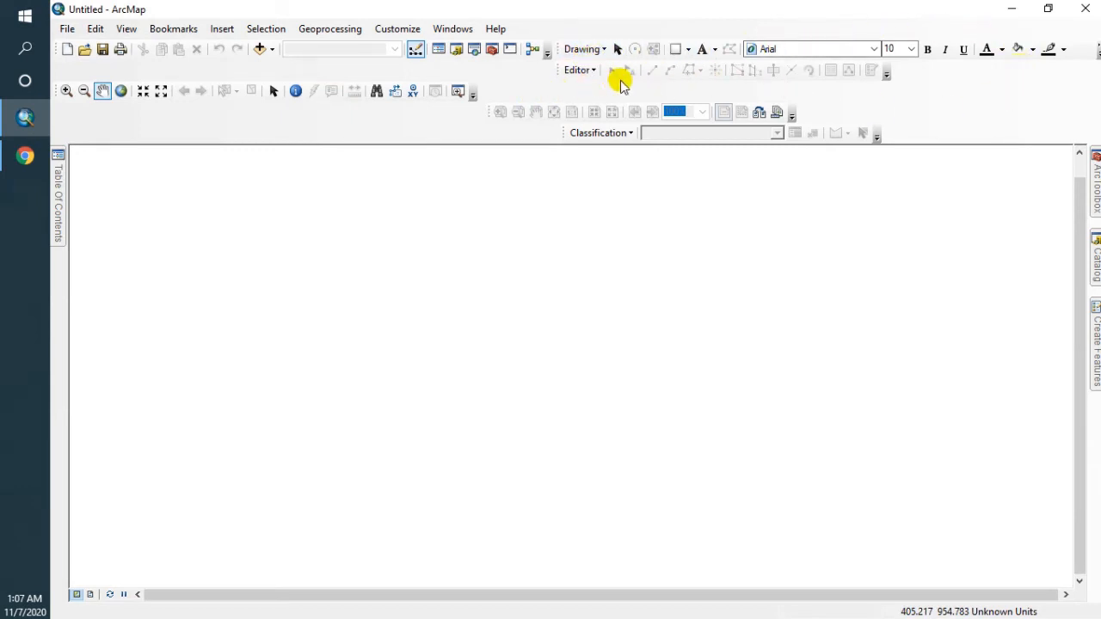
- Hide the Editor toolbar and show it again
{"action": "right_click", "coordinate": [529, 97]}
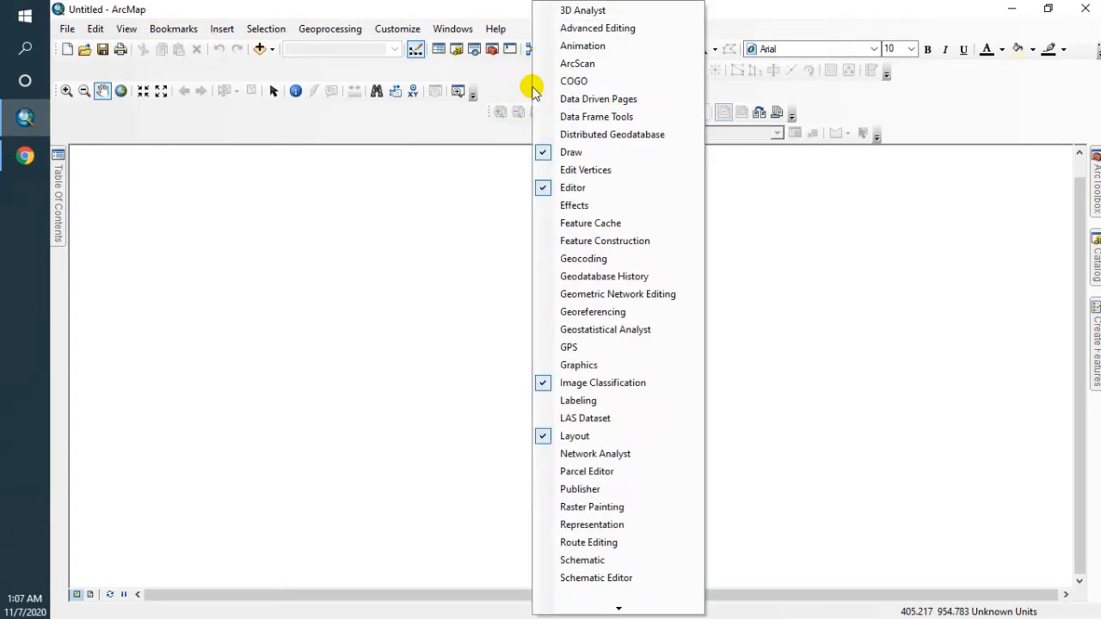
{"action": "left_click", "coordinate": [582, 187]}
{"action": "right_click", "coordinate": [578, 52]}
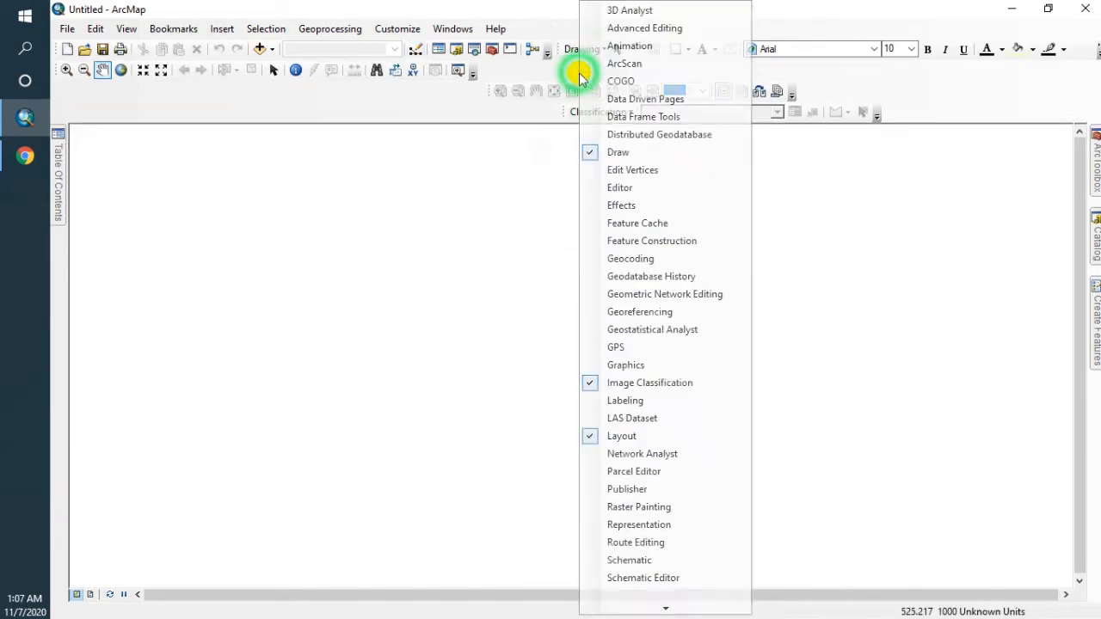
{"action": "left_click", "coordinate": [619, 188]}
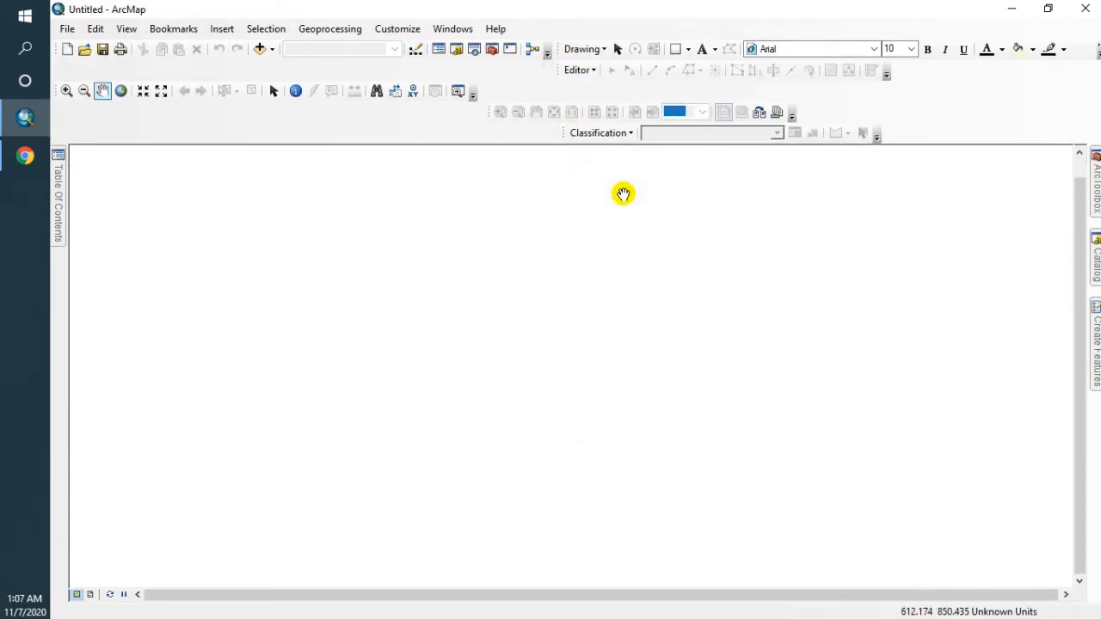
- Look through the full list of toolbars that can be shown or hidden
{"action": "right_click", "coordinate": [579, 90]}
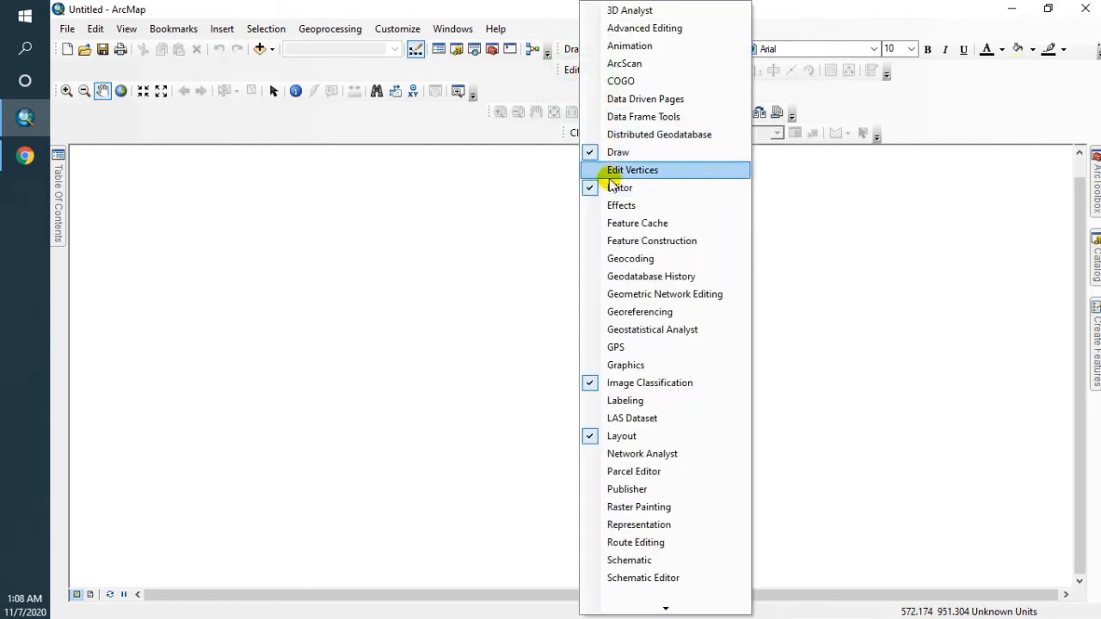
{"action": "left_click", "coordinate": [539, 93]}
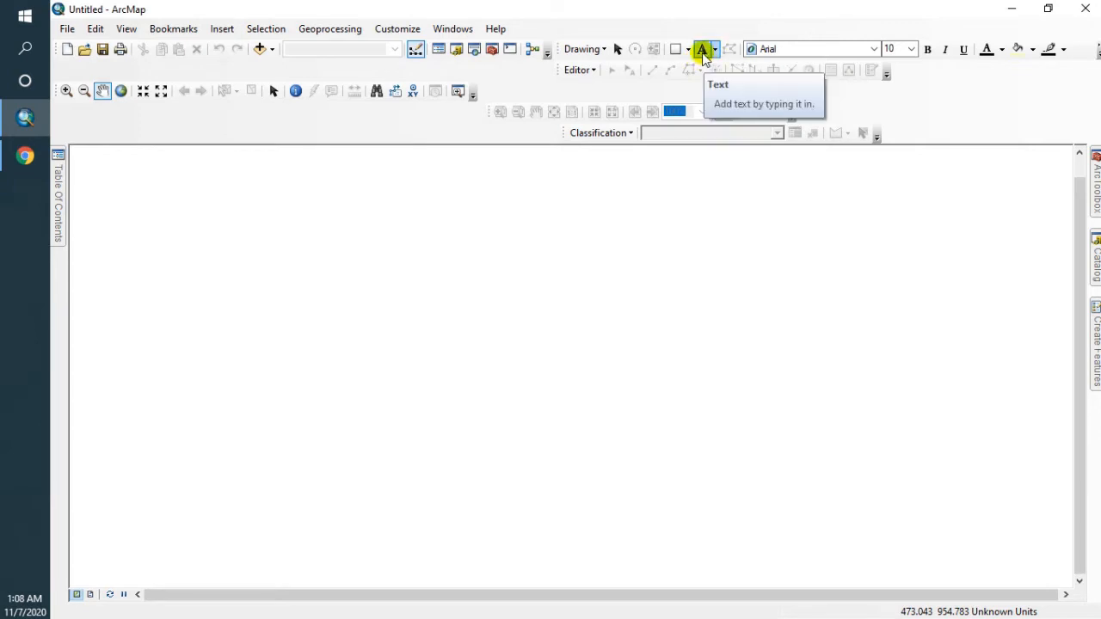
{"action": "right_click", "coordinate": [565, 96]}
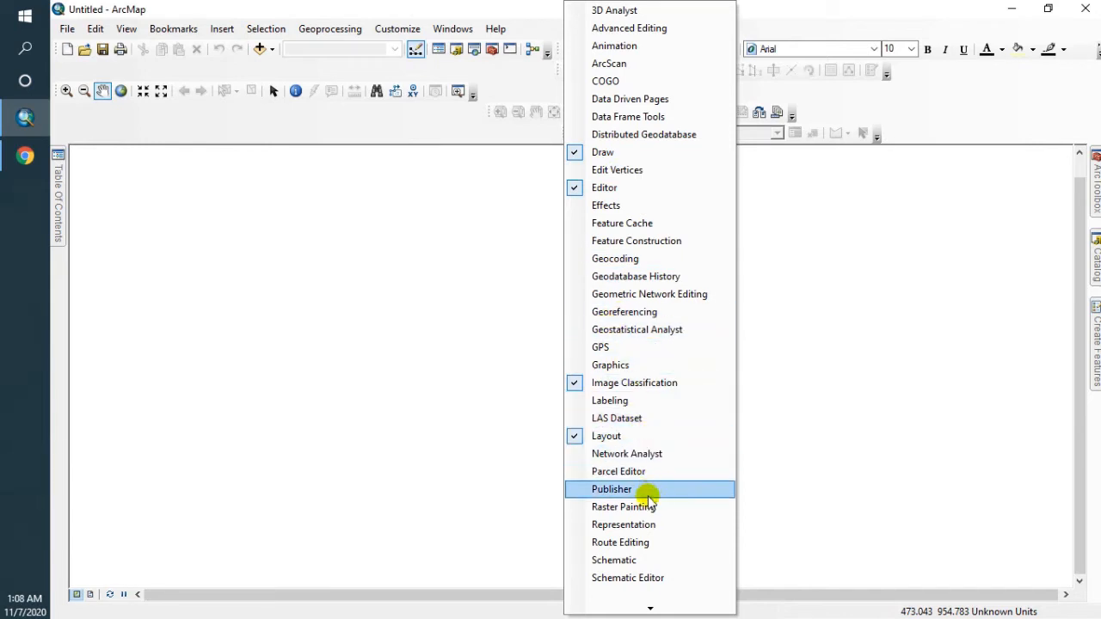
{"action": "mouse_move", "coordinate": [647, 608]}
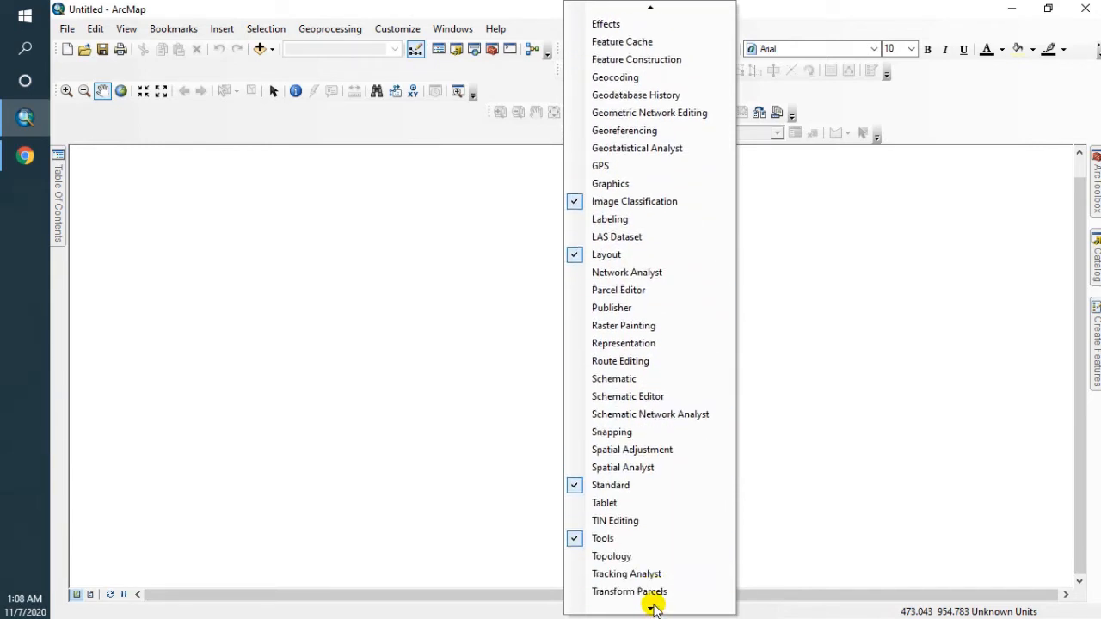
{"action": "left_click", "coordinate": [537, 84]}
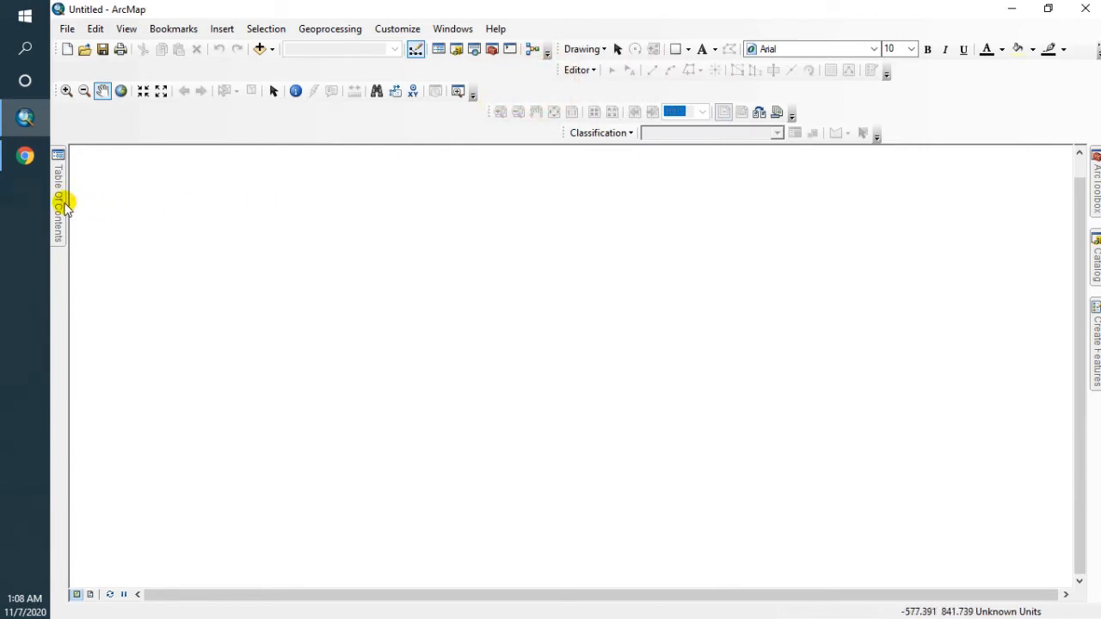
- Pin the Table Of Contents open beside the map, and close and reopen it once
{"action": "mouse_move", "coordinate": [65, 202]}
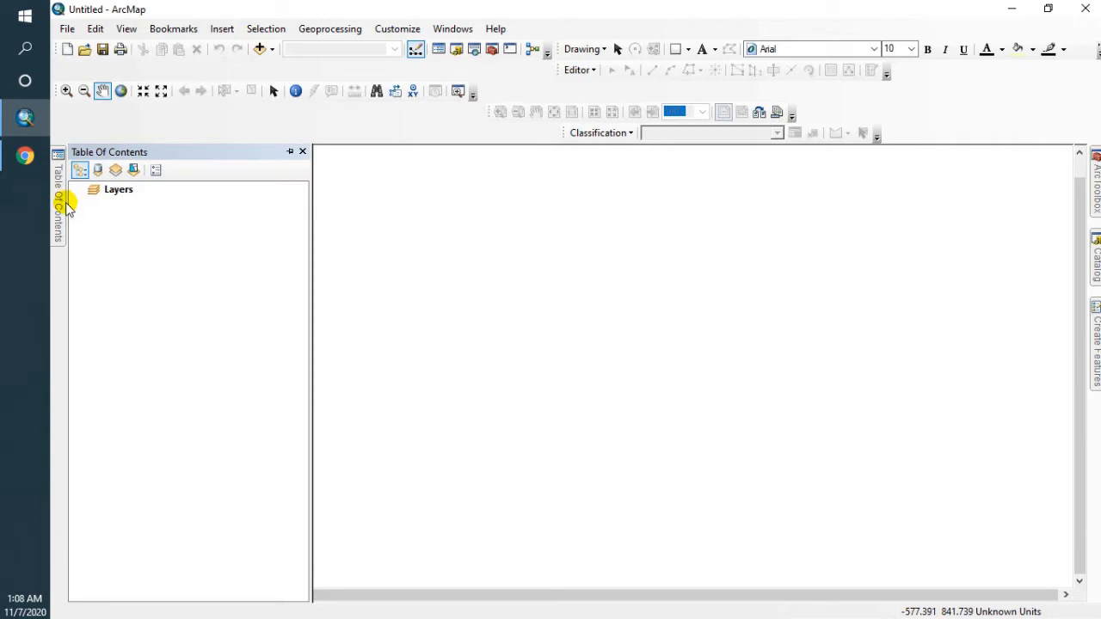
{"action": "left_click", "coordinate": [290, 154]}
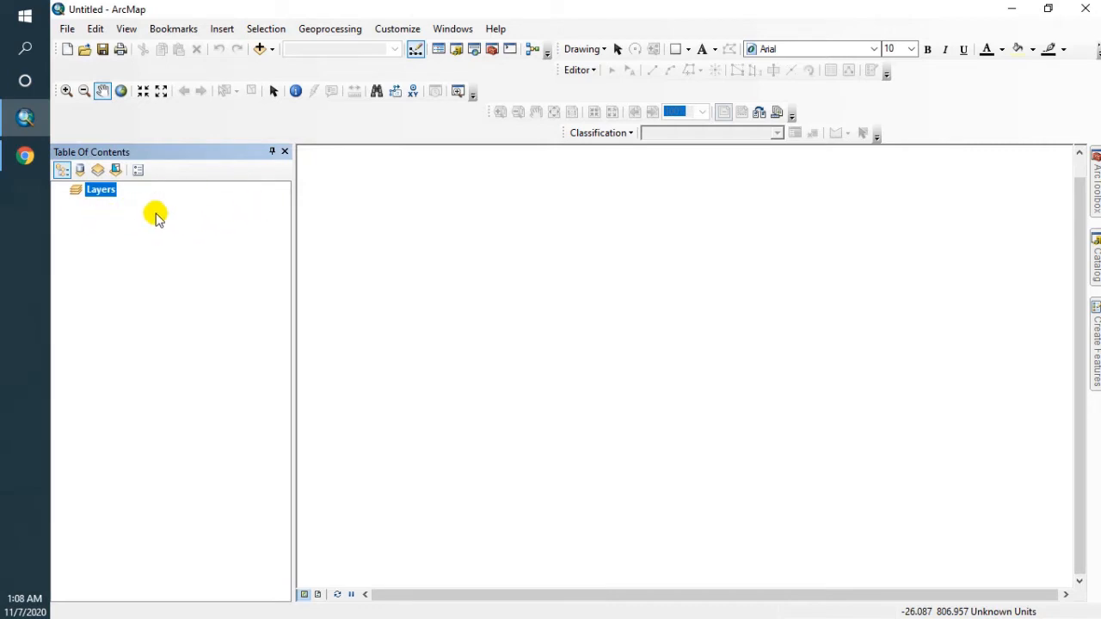
{"action": "left_click", "coordinate": [285, 153]}
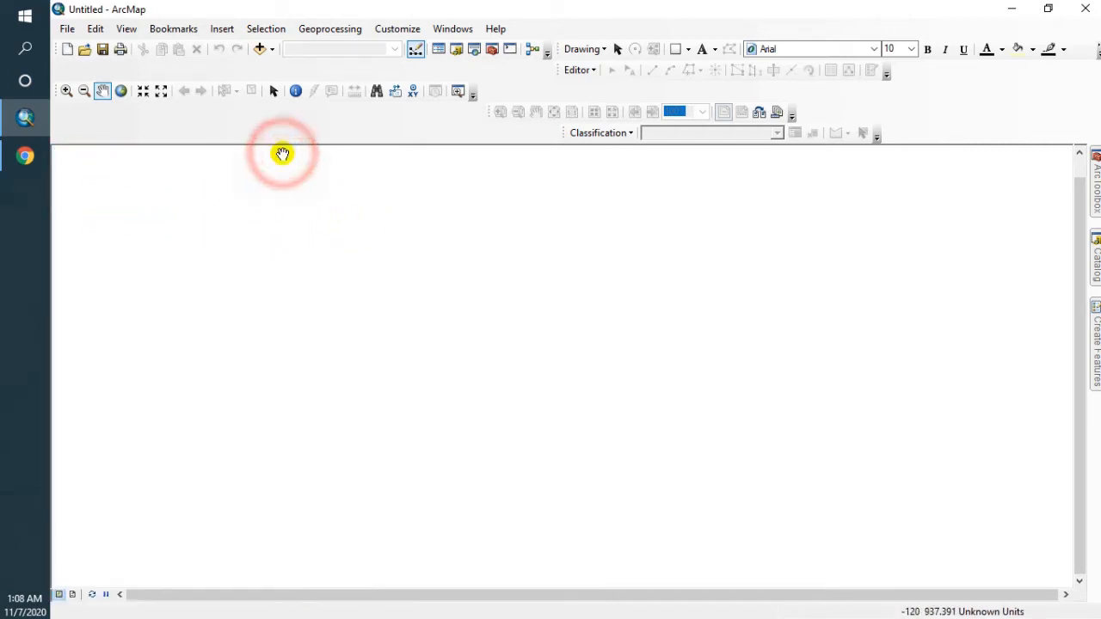
{"action": "left_click", "coordinate": [439, 50]}
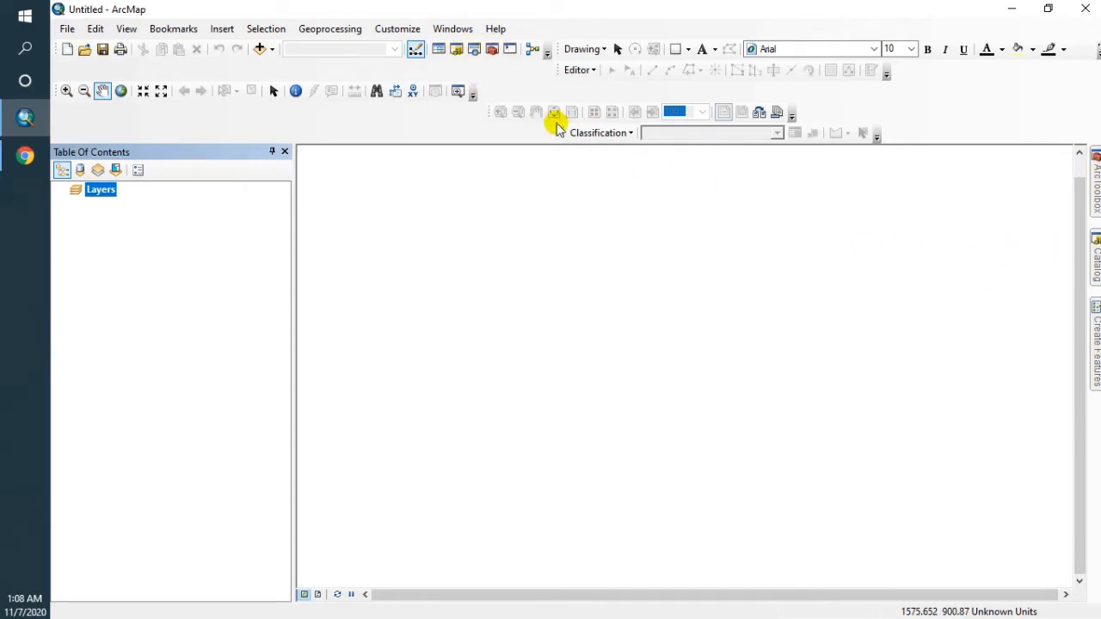
- Examine the Catalog's folder connections, the ArcToolbox toolsets and the Create Features window
{"action": "left_click", "coordinate": [457, 49]}
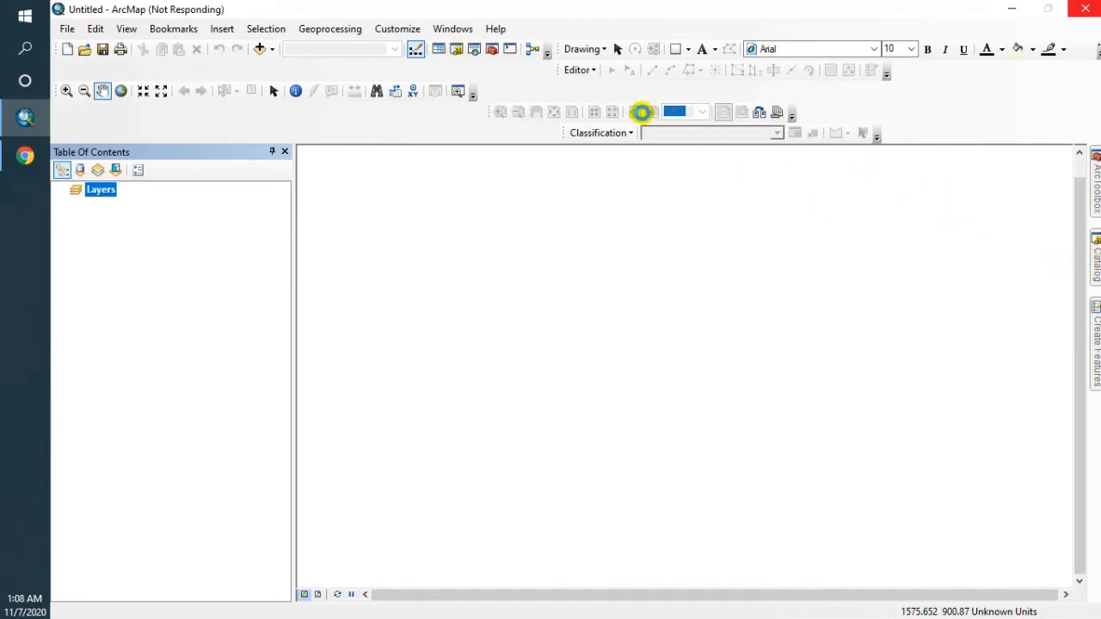
{"action": "left_click", "coordinate": [1094, 258]}
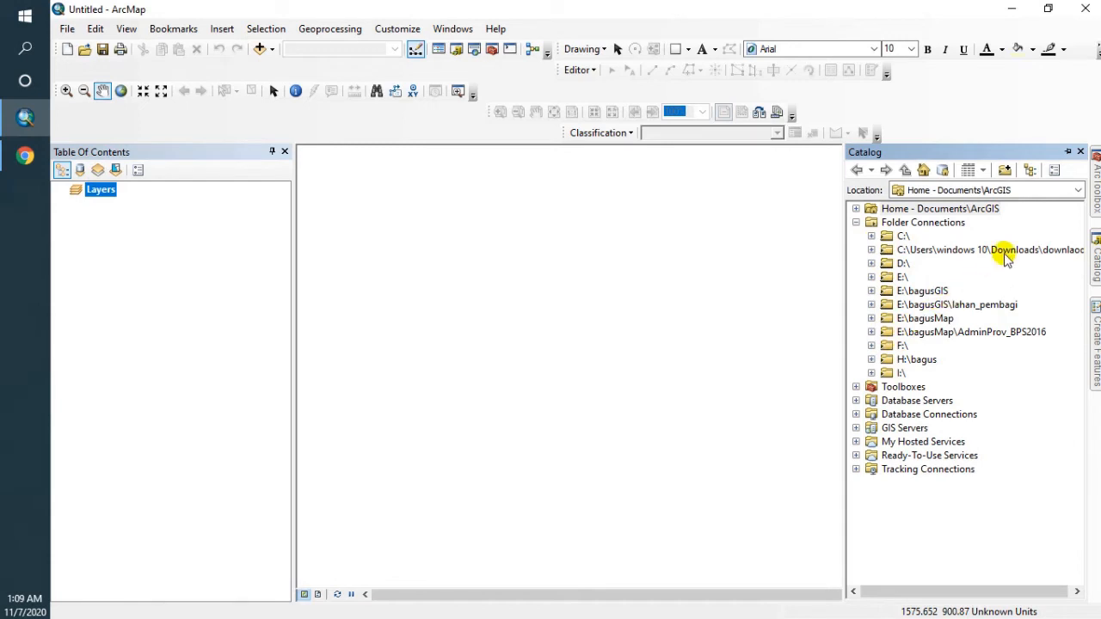
{"action": "left_click", "coordinate": [1095, 184]}
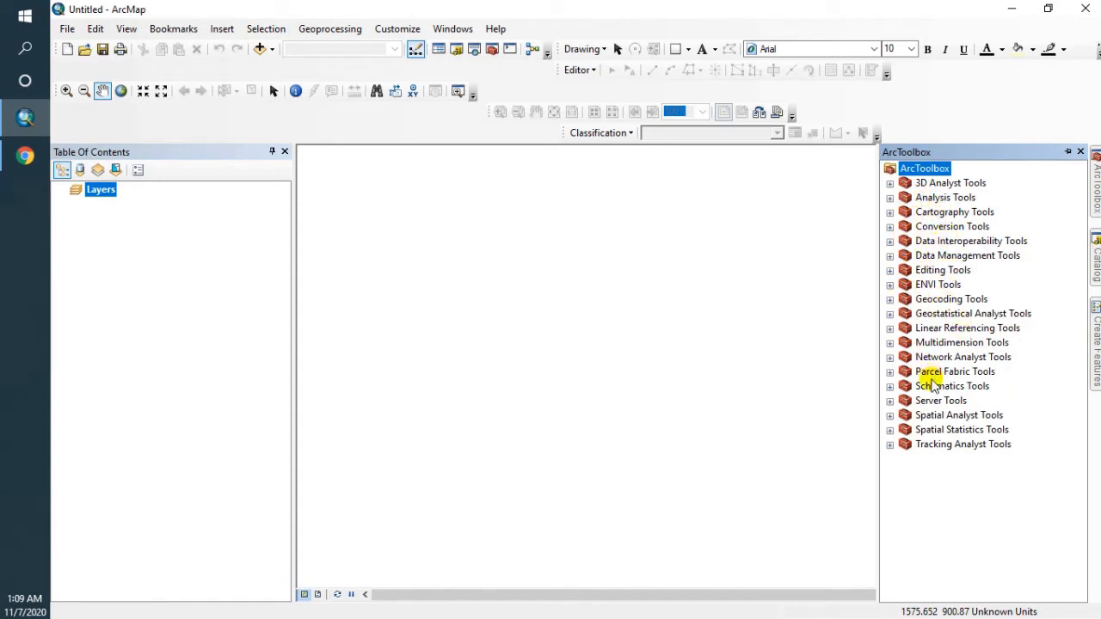
{"action": "left_click", "coordinate": [1096, 348]}
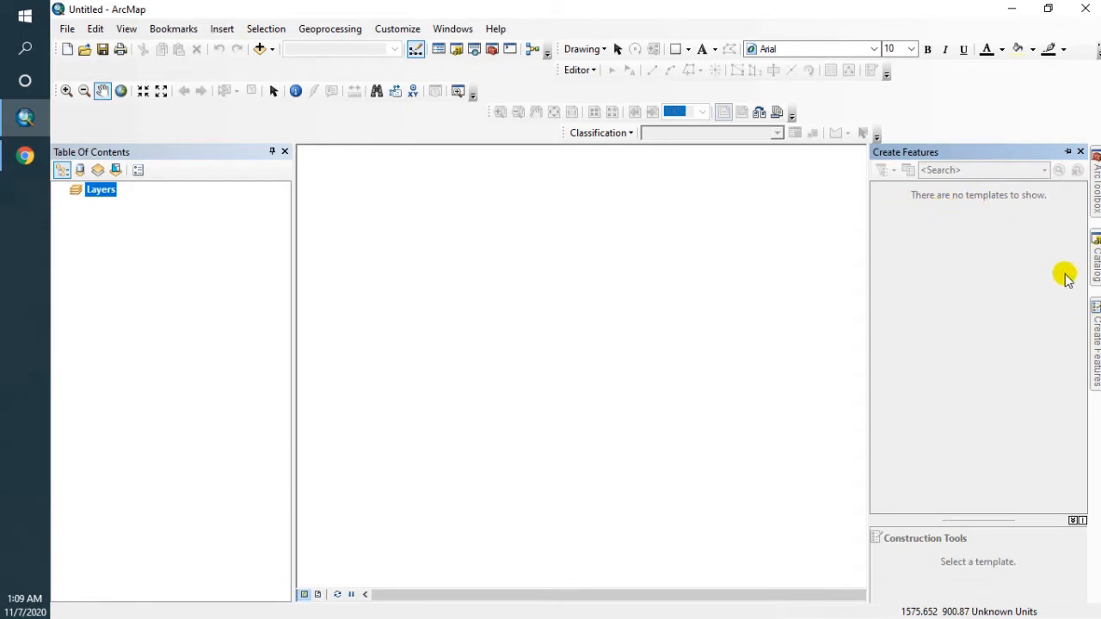
- Switch between the Catalog and Create Features windows, ending on the Catalog's folder connections
{"action": "left_click", "coordinate": [1094, 262]}
{"action": "left_click", "coordinate": [1095, 320]}
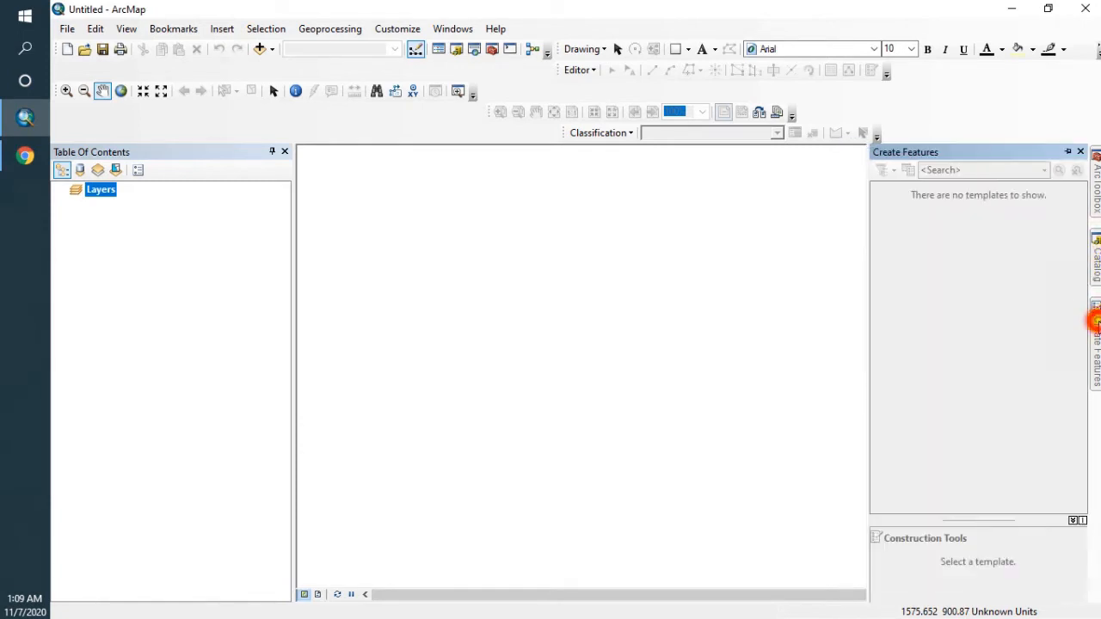
{"action": "left_click", "coordinate": [1095, 264]}
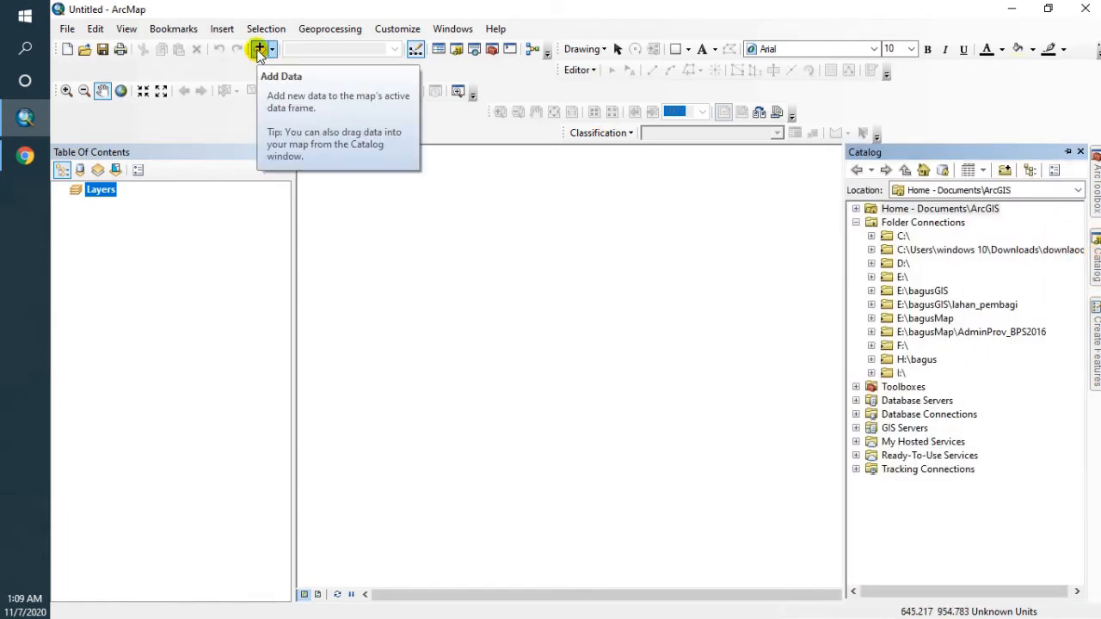
- Add the INDONESIA_PROP.shp shapefile from the SHP_Indonesia_provinsi folder in E:\bagusMap to the map
{"action": "left_click", "coordinate": [258, 50]}
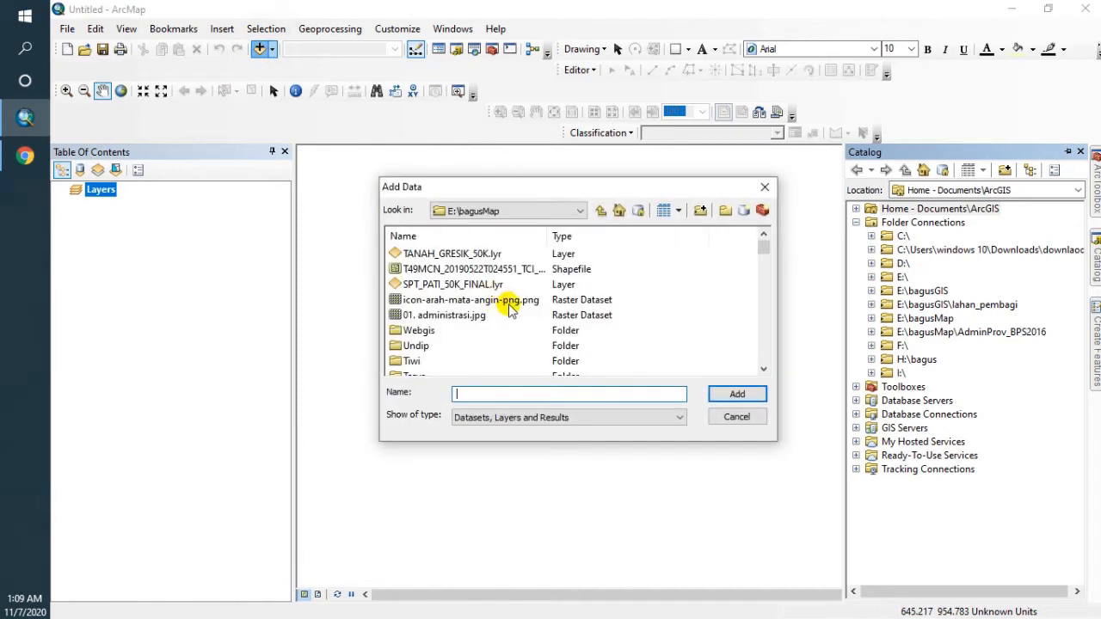
{"action": "scroll", "coordinate": [436, 356], "scroll_direction": "down", "scroll_amount": 3}
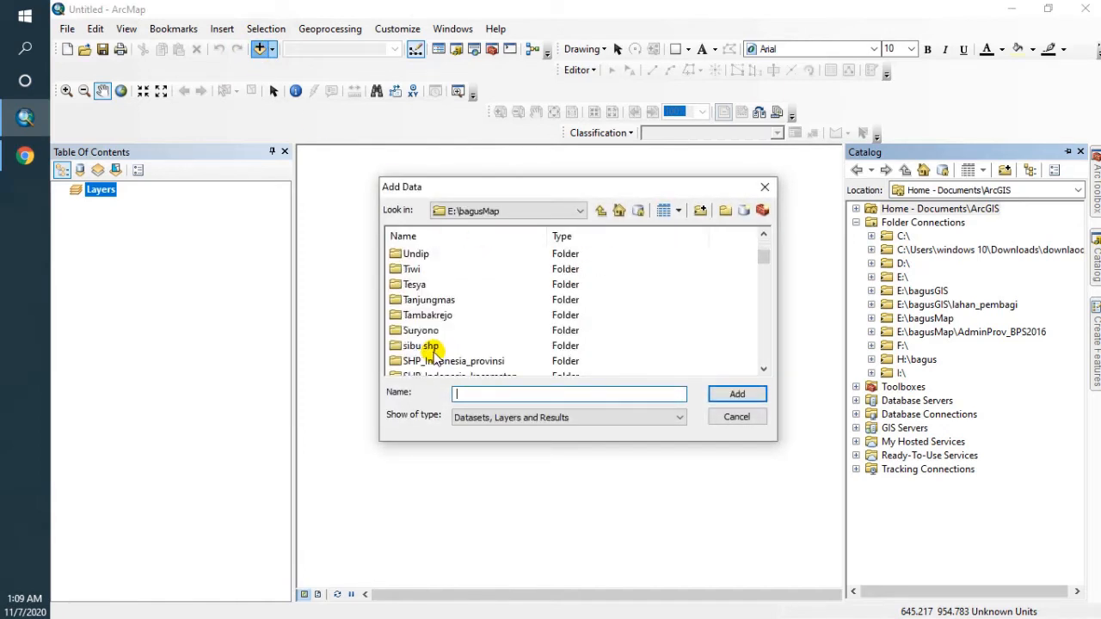
{"action": "double_click", "coordinate": [453, 316]}
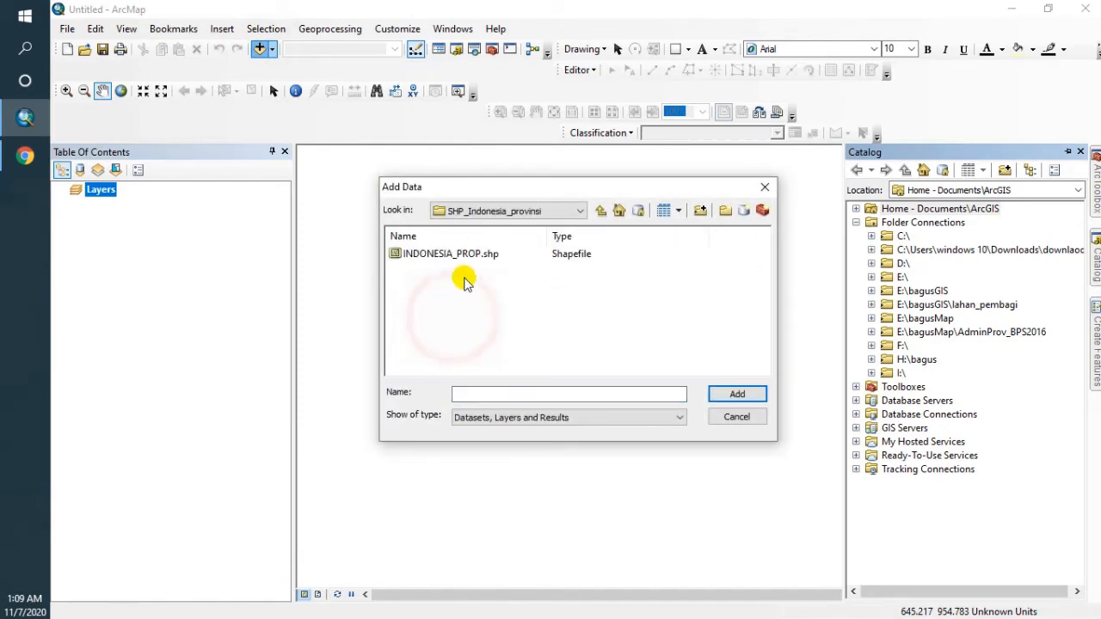
{"action": "left_click", "coordinate": [456, 251]}
{"action": "left_click", "coordinate": [737, 394]}
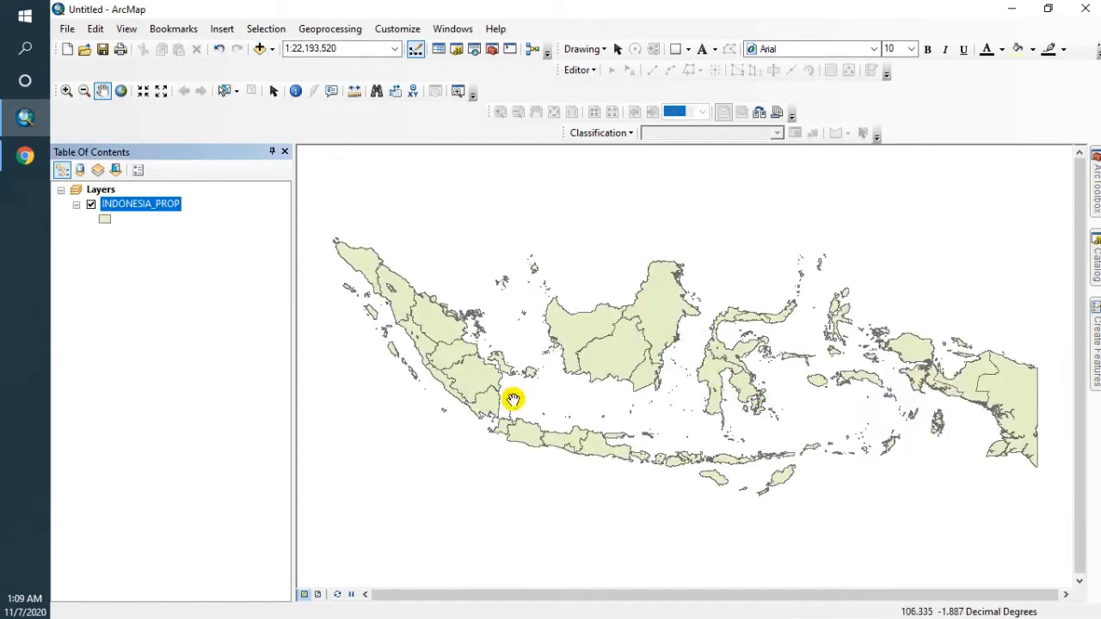
- Start adding more data and browse back through E:\bagusMap to open the KOTA SEMARANG folder
{"action": "left_click", "coordinate": [257, 49]}
{"action": "left_click", "coordinate": [443, 256]}
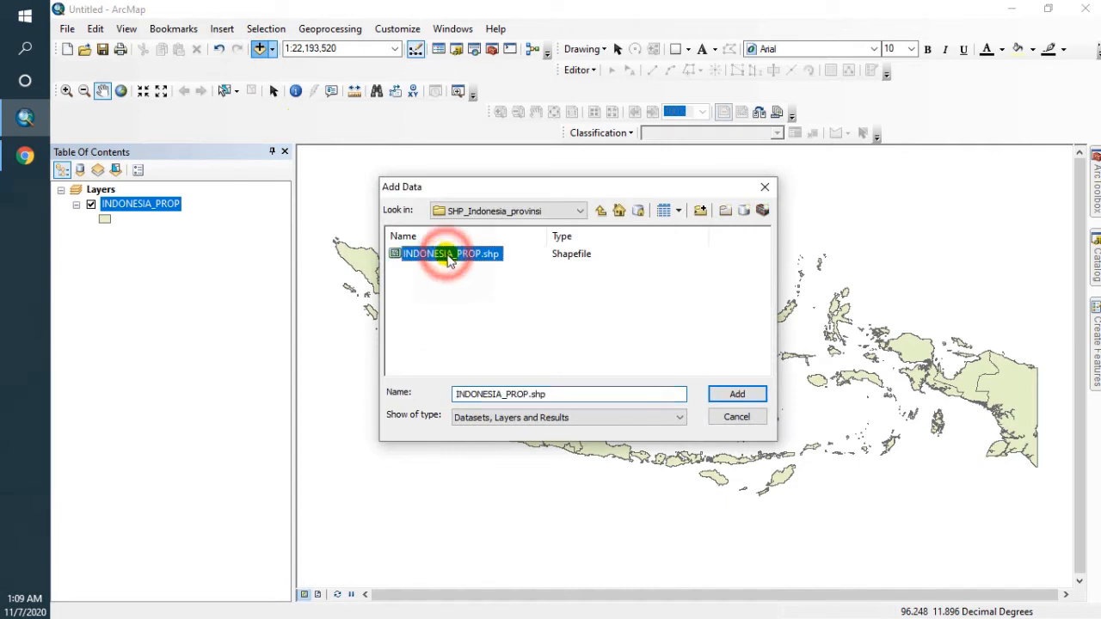
{"action": "left_click", "coordinate": [598, 212]}
{"action": "left_click", "coordinate": [413, 361]}
{"action": "scroll", "coordinate": [416, 360], "scroll_direction": "down", "scroll_amount": 1}
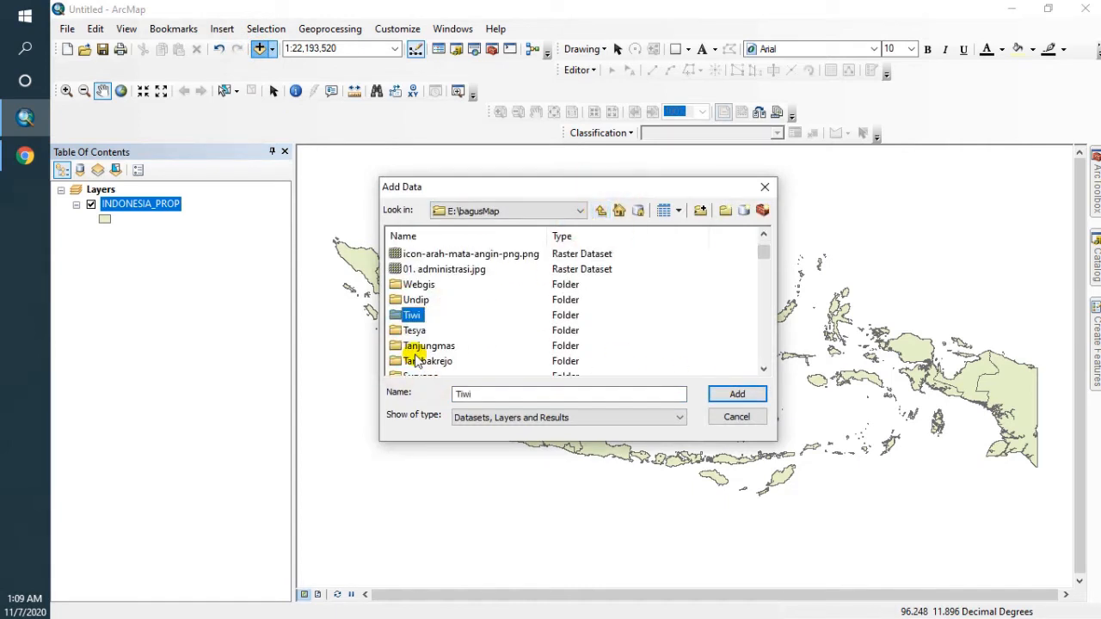
{"action": "scroll", "coordinate": [415, 360], "scroll_direction": "down", "scroll_amount": 7}
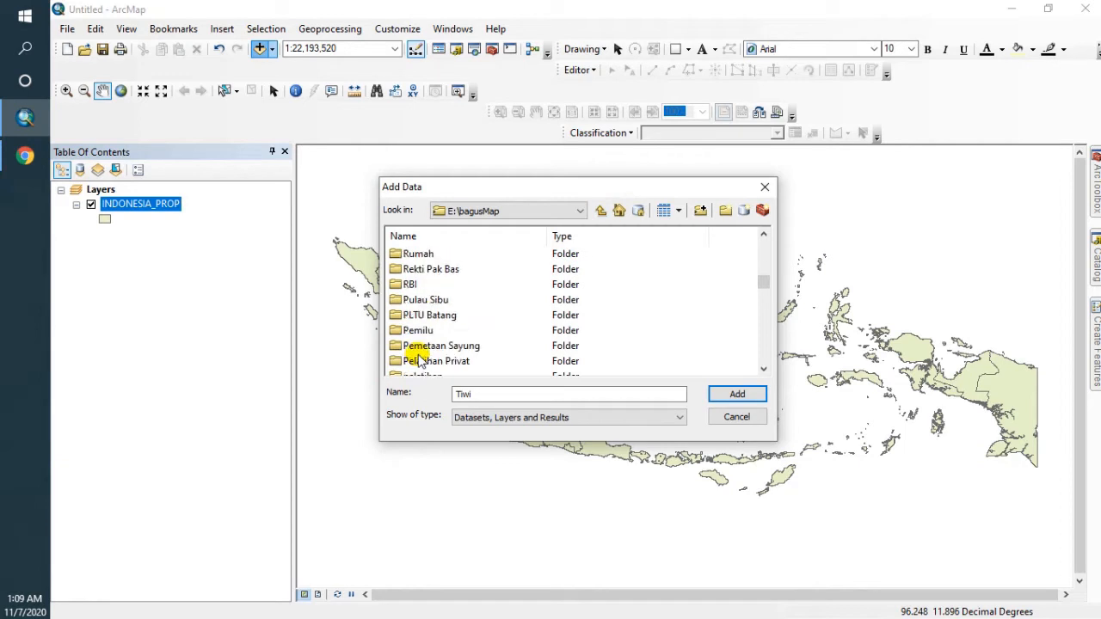
{"action": "scroll", "coordinate": [415, 360], "scroll_direction": "down", "scroll_amount": 6}
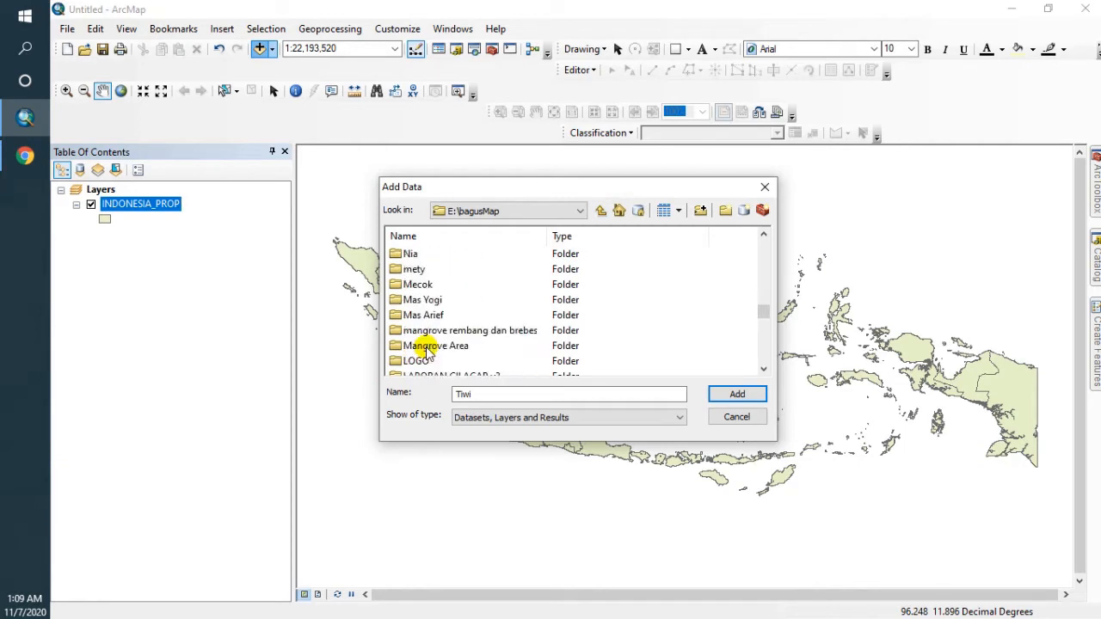
{"action": "scroll", "coordinate": [424, 353], "scroll_direction": "down", "scroll_amount": 2}
{"action": "double_click", "coordinate": [458, 317]}
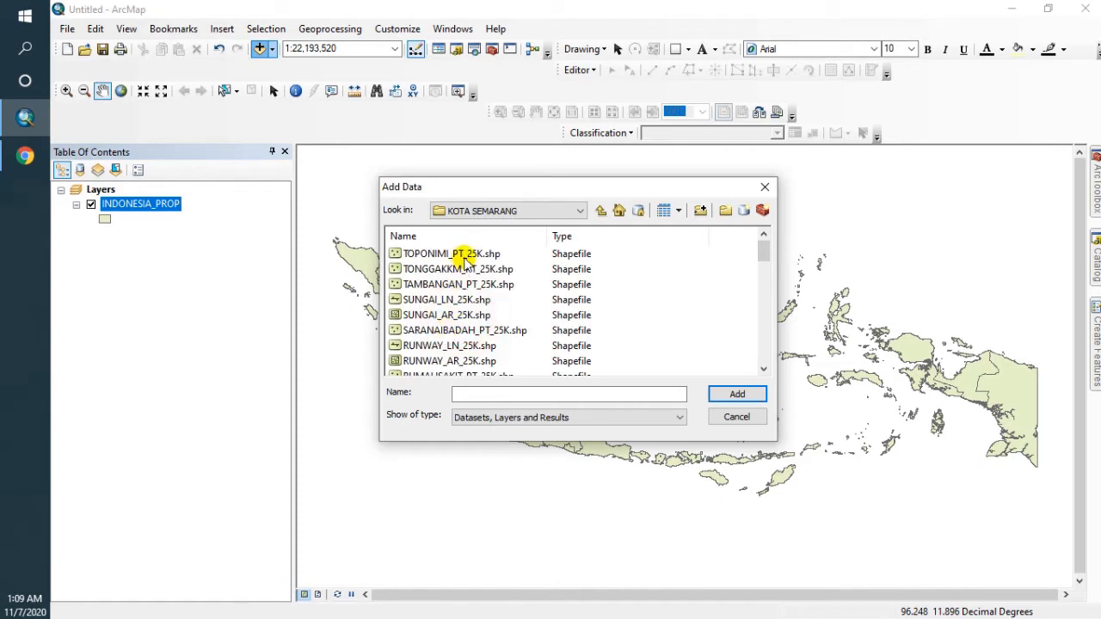
- Add all the KOTA SEMARANG shapefiles, from TOPONIMI_PT_25K.shp through ADMINISTRASI_LN_25K.shp, to the map
{"action": "left_click", "coordinate": [465, 255]}
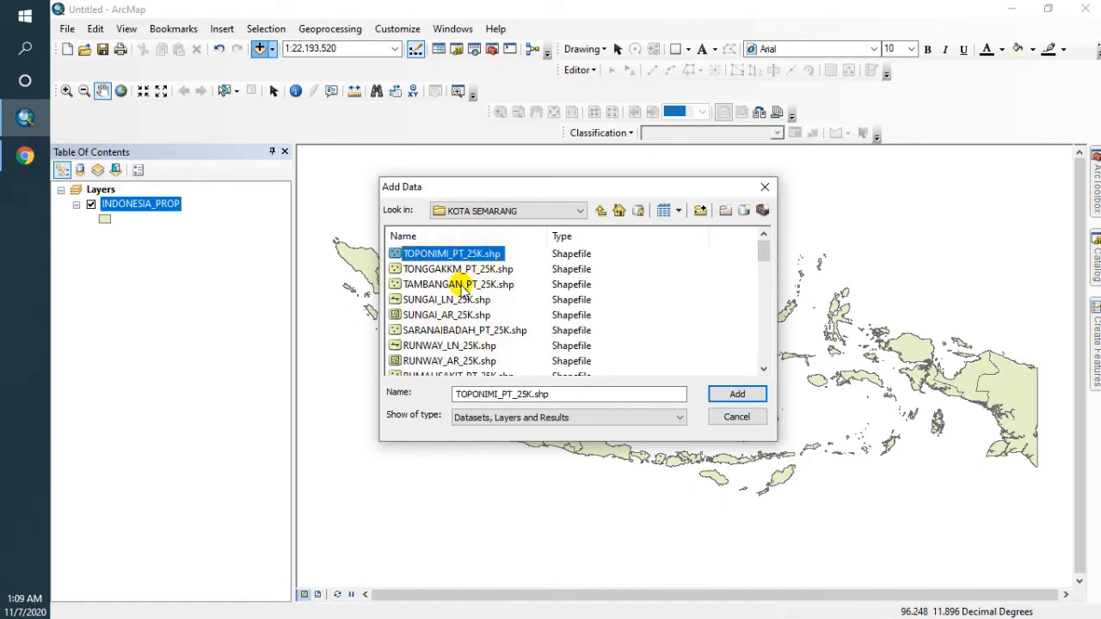
{"action": "scroll", "coordinate": [462, 291], "scroll_direction": "down", "scroll_amount": 10}
{"action": "left_click", "coordinate": [465, 361], "text": "shift"}
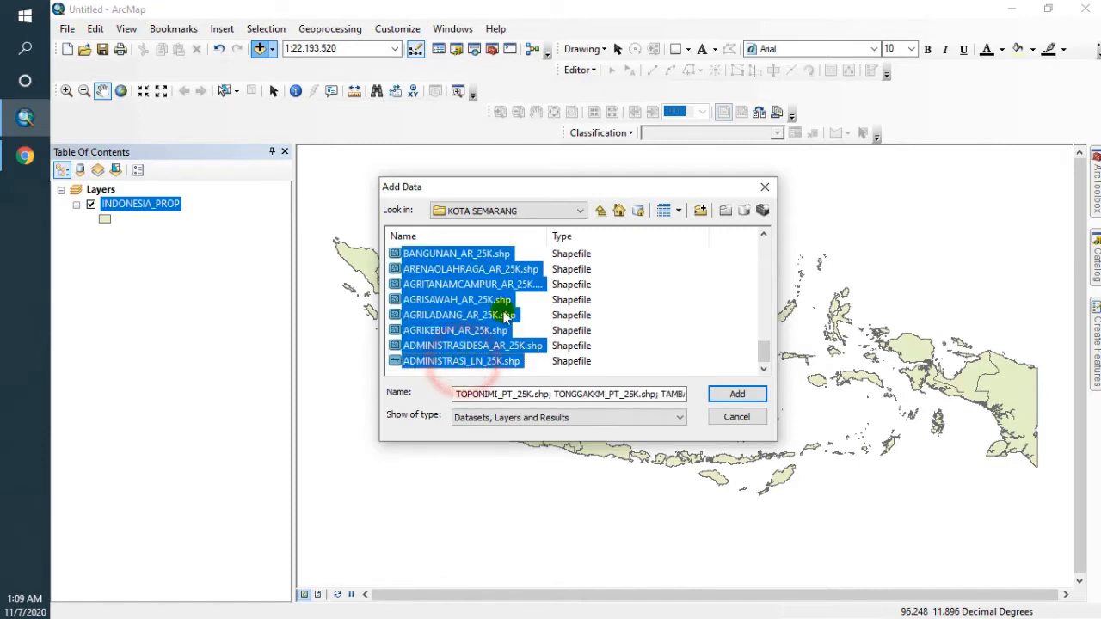
{"action": "left_click", "coordinate": [737, 394]}
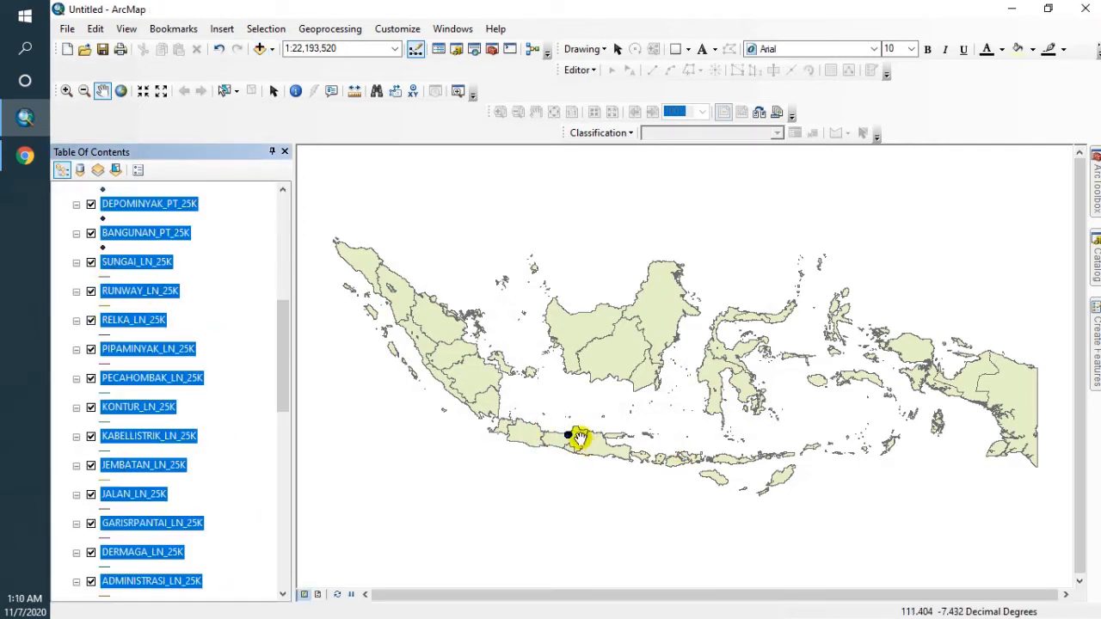
- Examine the added Semarang data on the map at 1:1,500,000 and the layer order down to INDONESIA_PROP
{"action": "scroll", "coordinate": [574, 440], "scroll_direction": "up", "scroll_amount": 2}
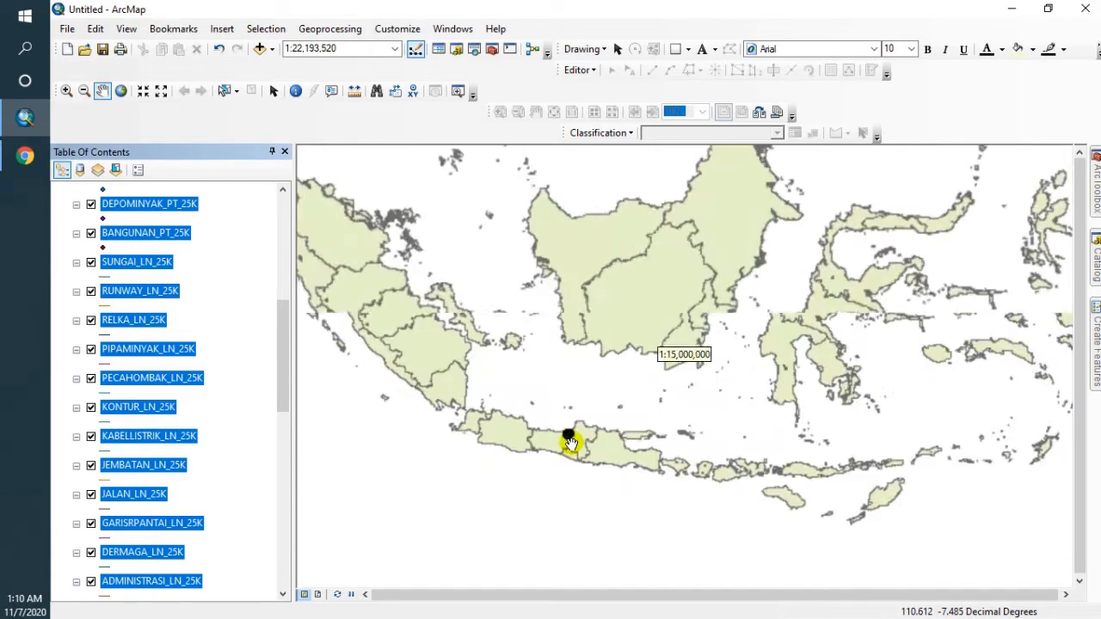
{"action": "scroll", "coordinate": [571, 443], "scroll_direction": "up", "scroll_amount": 5}
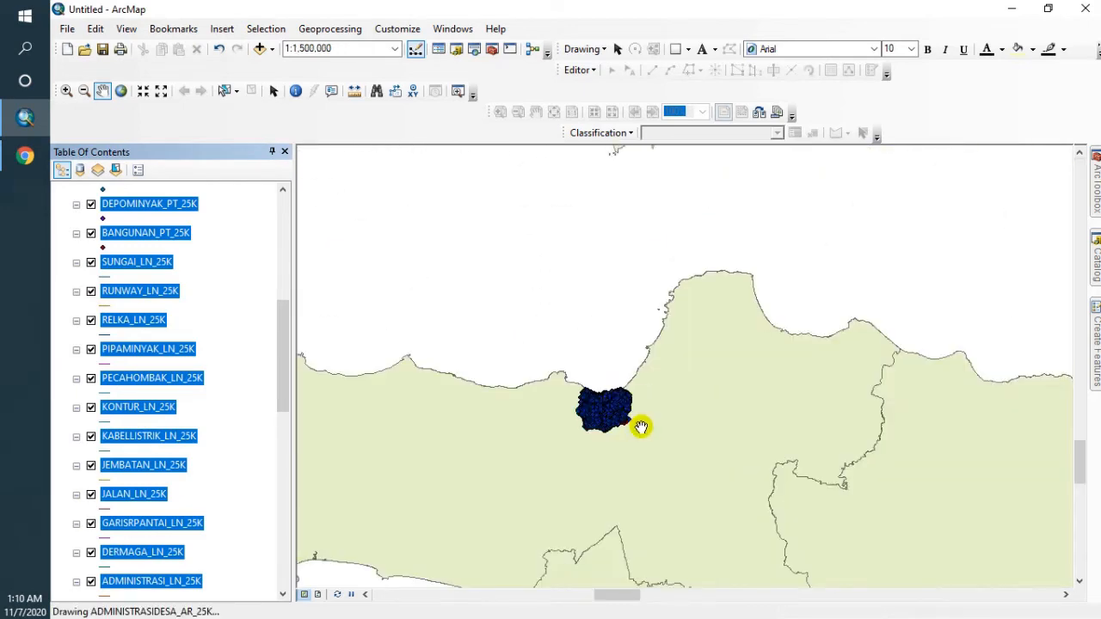
{"action": "left_click", "coordinate": [252, 317]}
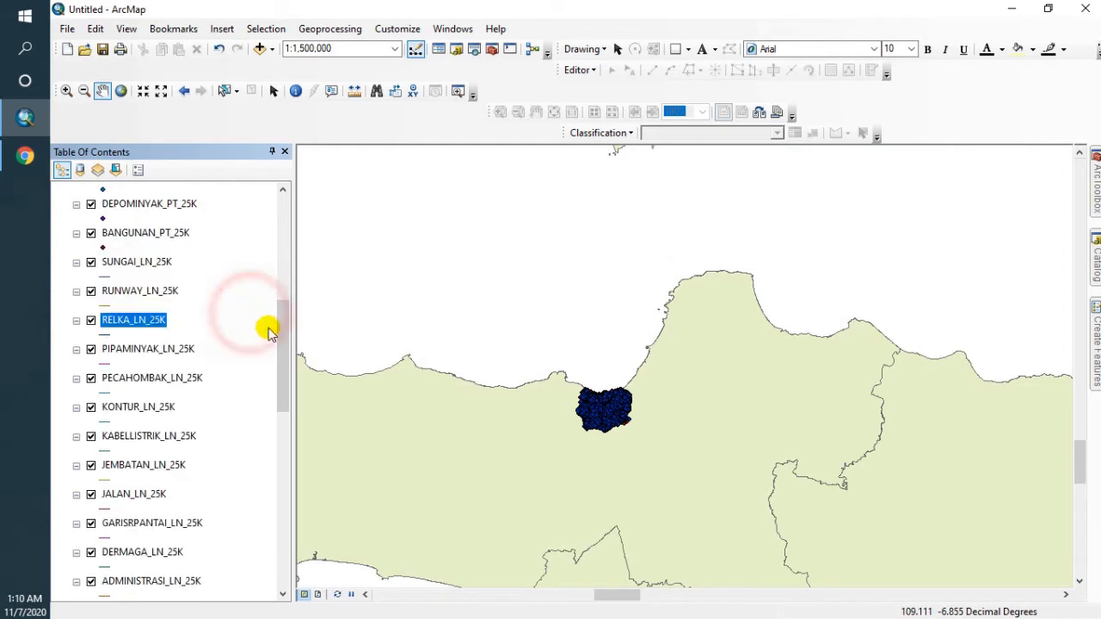
{"action": "left_click_drag", "start_coordinate": [278, 315], "coordinate": [319, 538]}
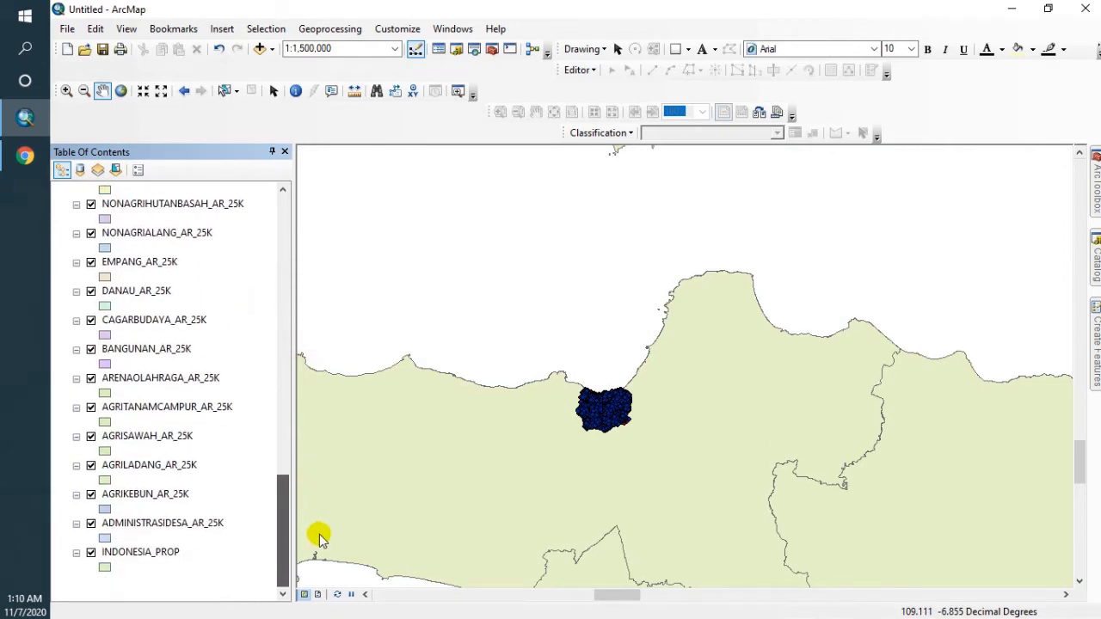
{"action": "left_click", "coordinate": [155, 554]}
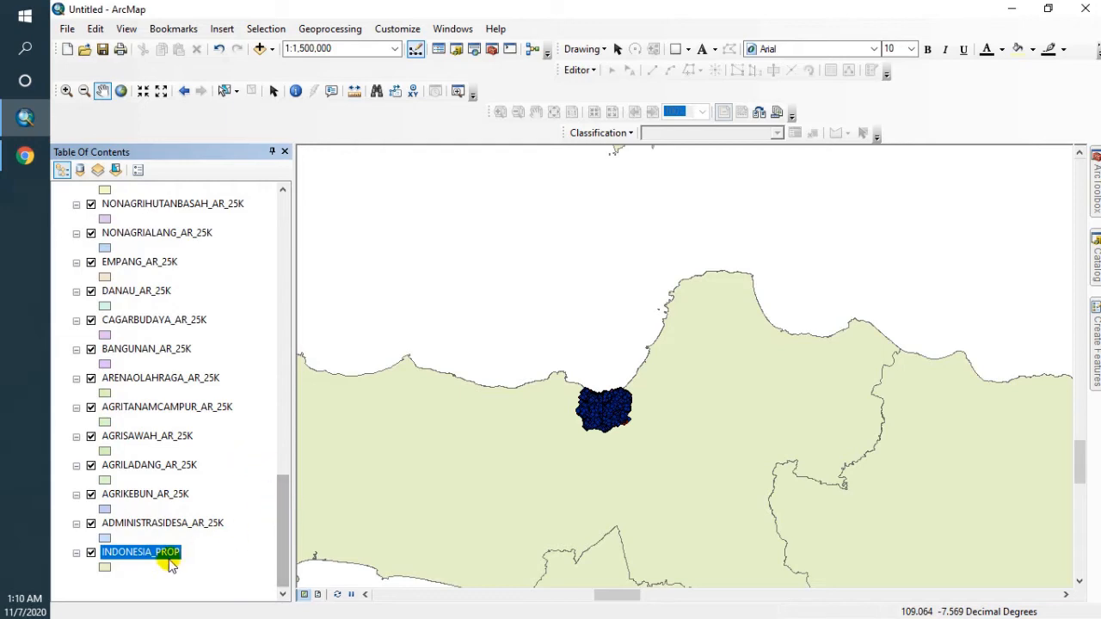
{"action": "scroll", "coordinate": [143, 559], "scroll_direction": "up", "scroll_amount": 12}
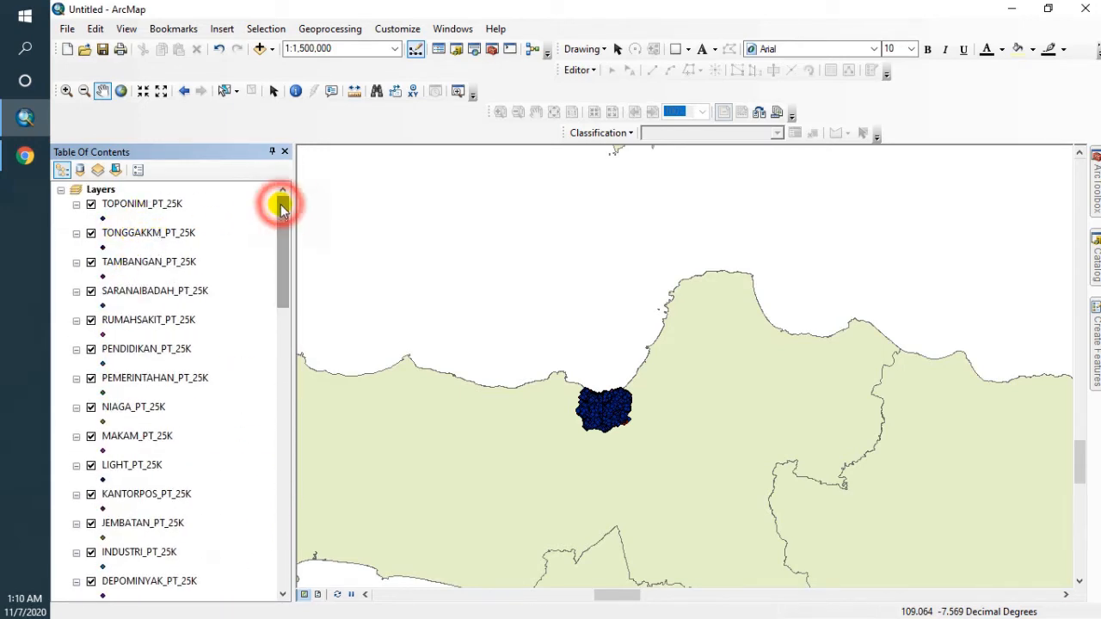
- Collapse the legends of the TOPONIMI_PT_25K, TONGGAKKM_PT_25K and TAMBANGAN_PT_25K layers
{"action": "left_click", "coordinate": [76, 204]}
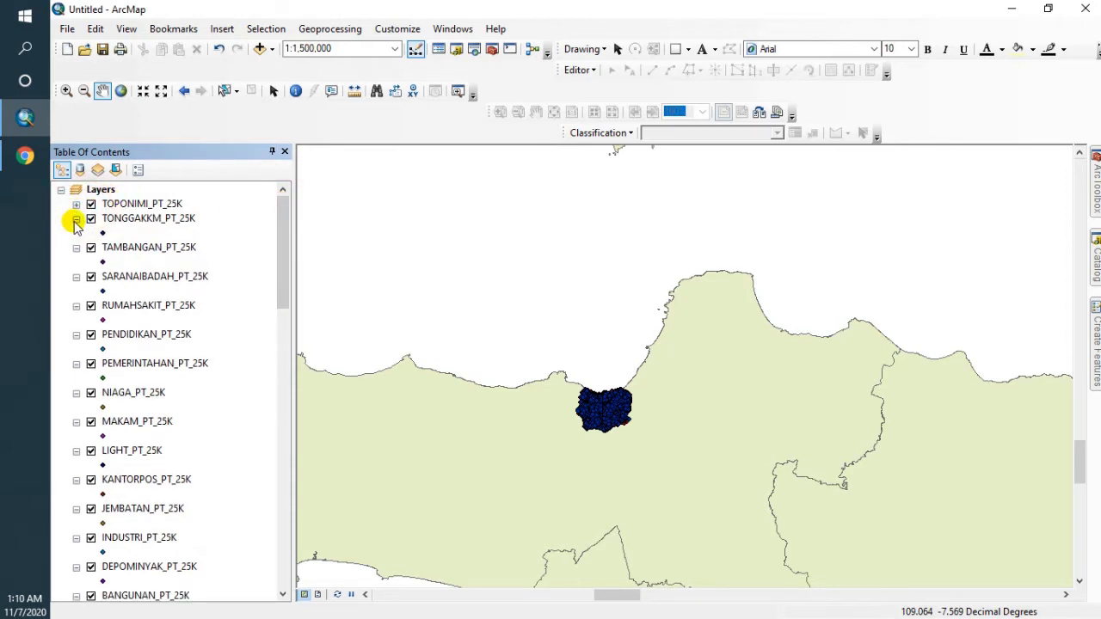
{"action": "left_click", "coordinate": [76, 218]}
{"action": "left_click", "coordinate": [76, 233]}
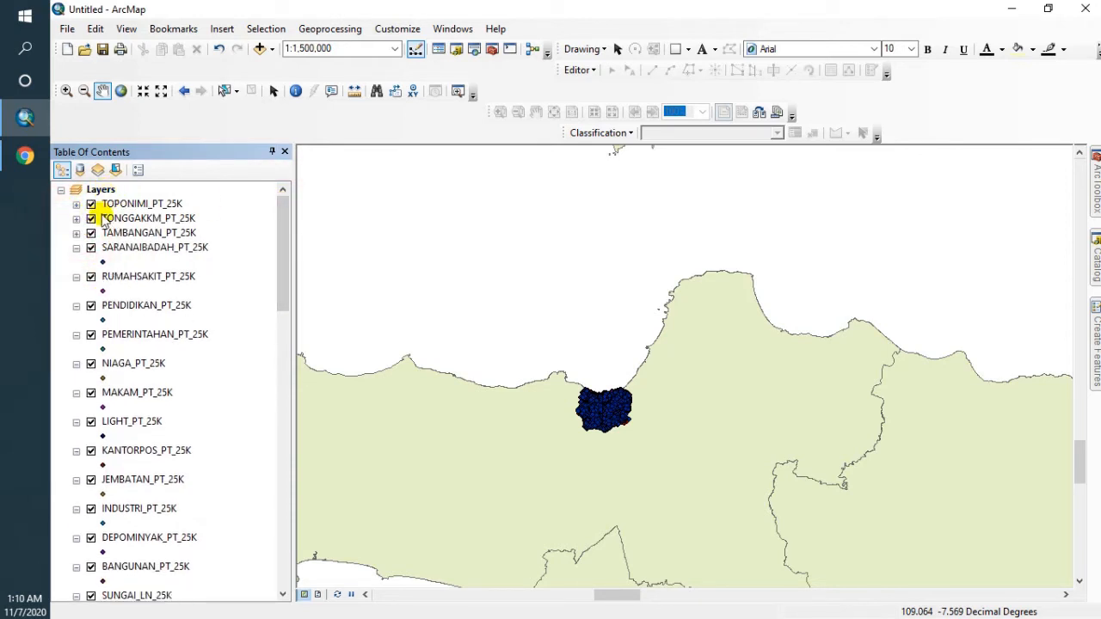
- Turn off all layers in the data frame and turn only INDONESIA_PROP back on
{"action": "right_click", "coordinate": [100, 190]}
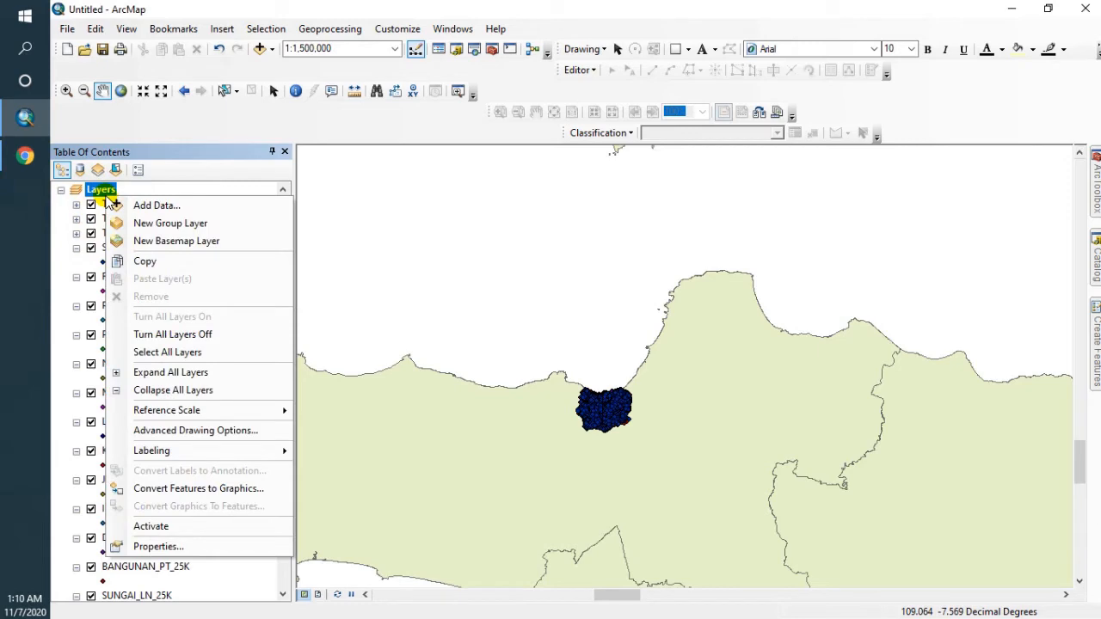
{"action": "left_click", "coordinate": [164, 335]}
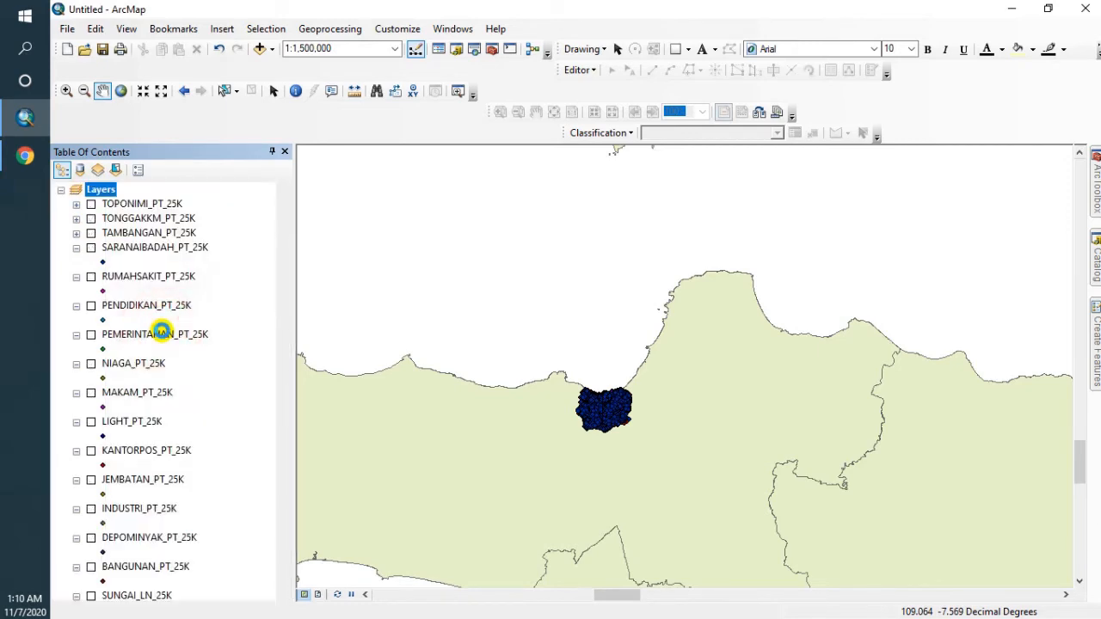
{"action": "left_click_drag", "start_coordinate": [288, 264], "coordinate": [290, 540]}
{"action": "left_click", "coordinate": [91, 553]}
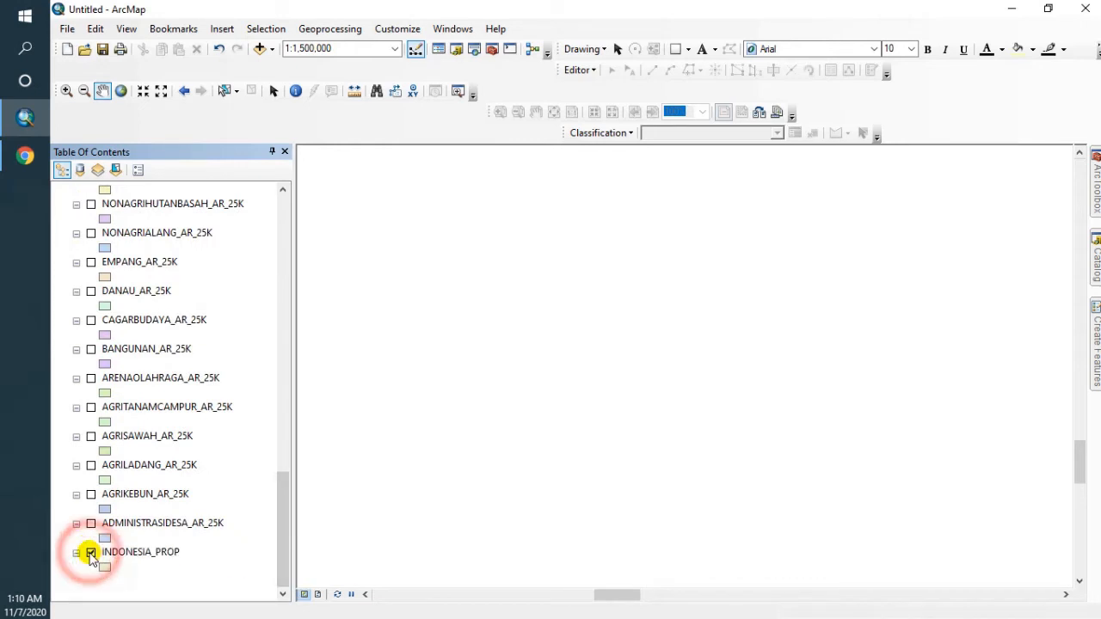
- Move the INDONESIA_PROP layer from the end of the layer list to above TOPONIMI_PT_25K
{"action": "left_click", "coordinate": [127, 553]}
{"action": "left_click_drag", "start_coordinate": [128, 505], "coordinate": [154, 195]}
{"action": "left_click_drag", "start_coordinate": [161, 582], "coordinate": [140, 249]}
{"action": "left_click", "coordinate": [163, 579]}
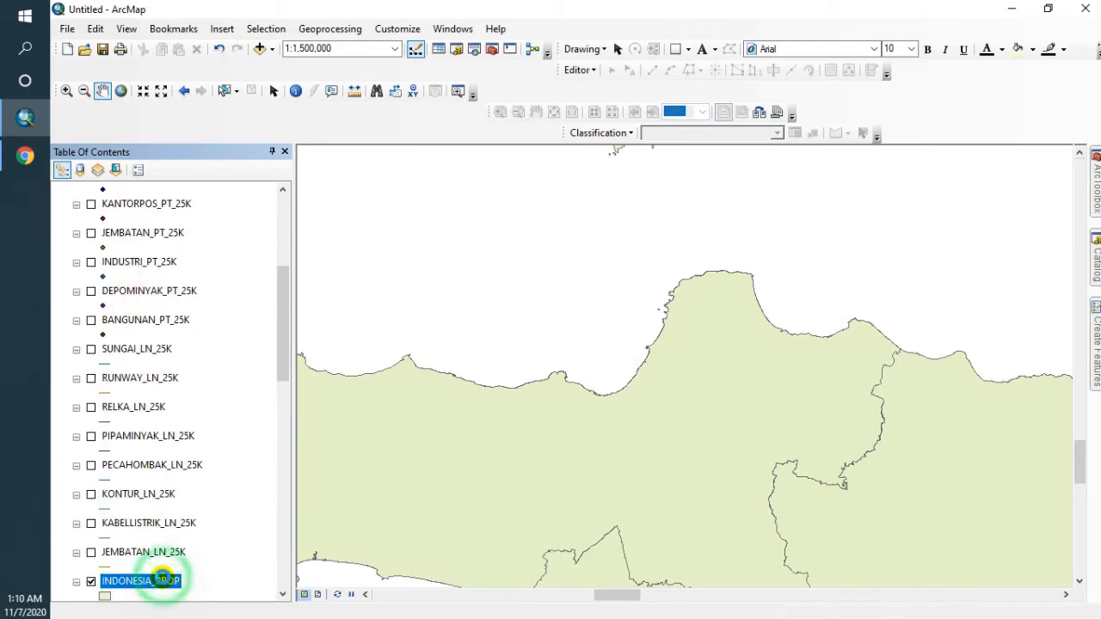
{"action": "right_click", "coordinate": [162, 580]}
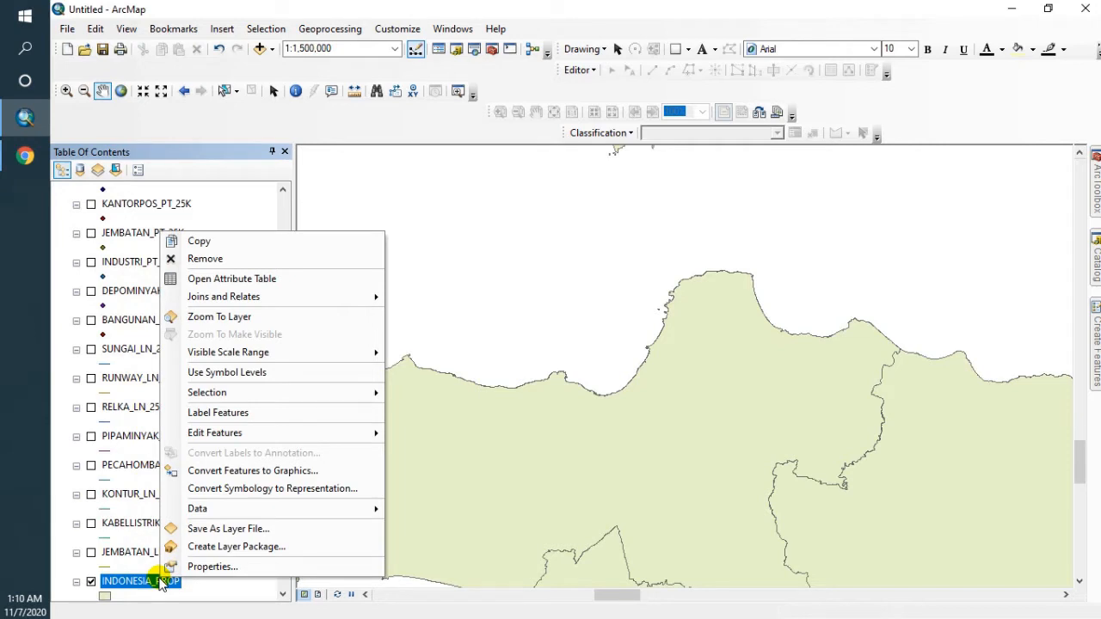
{"action": "left_click", "coordinate": [146, 585]}
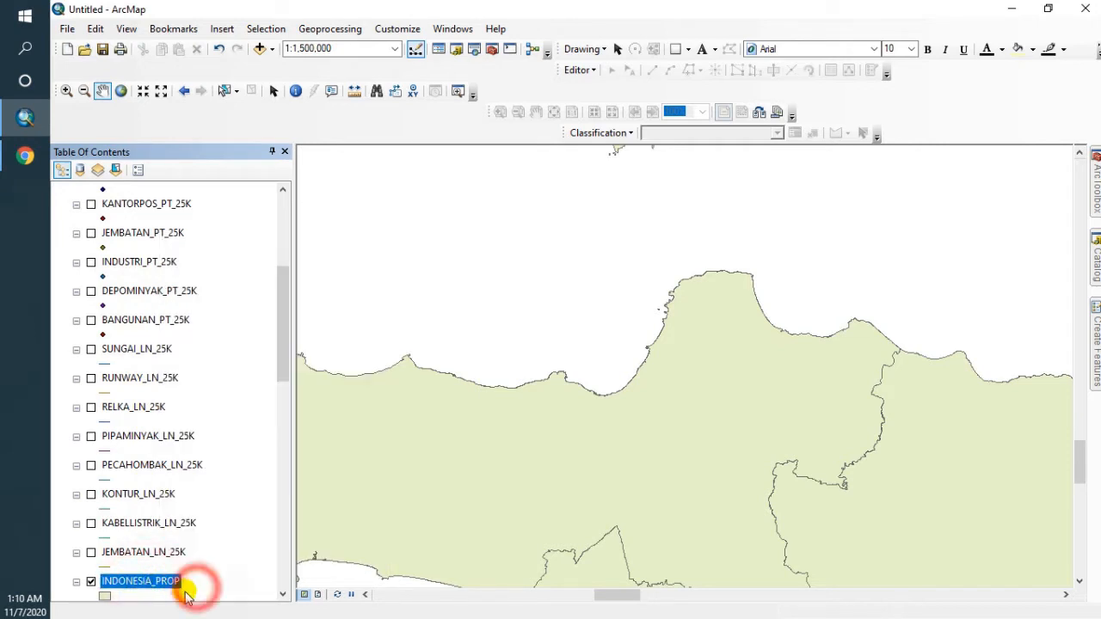
{"action": "left_click_drag", "start_coordinate": [161, 585], "coordinate": [132, 227]}
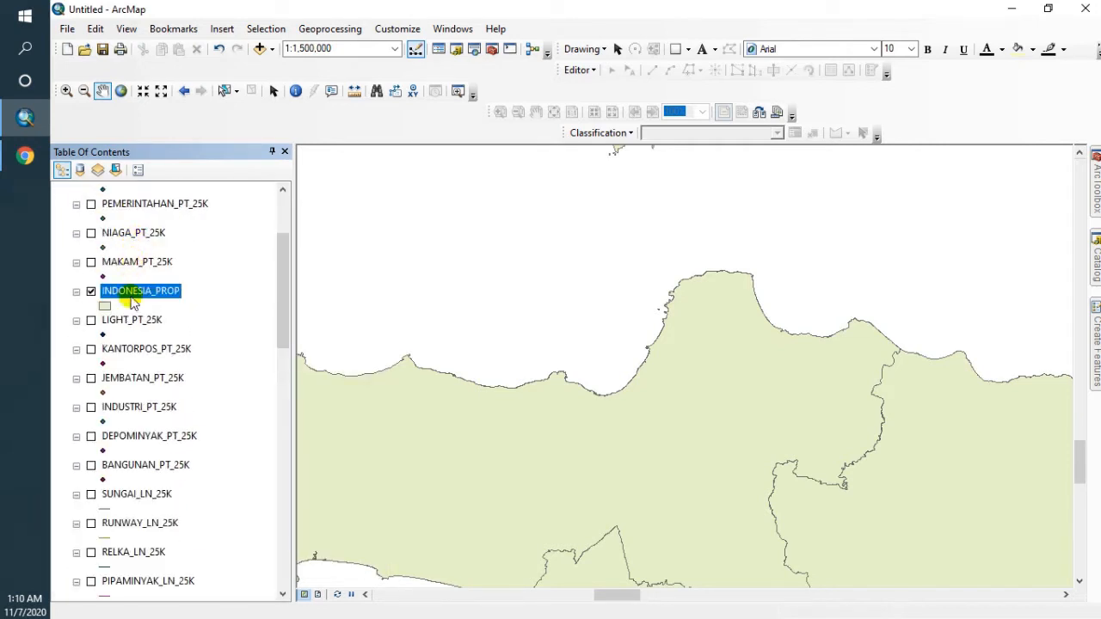
{"action": "scroll", "coordinate": [132, 316], "scroll_direction": "up", "scroll_amount": 3}
{"action": "left_click_drag", "start_coordinate": [141, 430], "coordinate": [139, 199]}
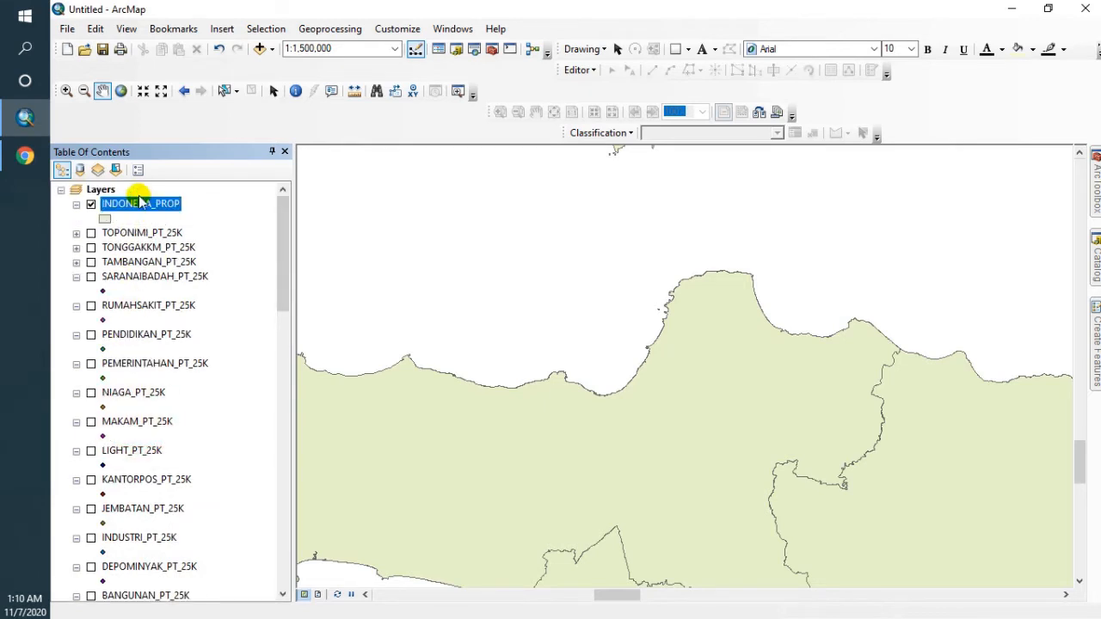
- Show the TOPONIMI_PT_25K and TONGGAKKM_PT_25K points at 1:250,000 and hide the INDONESIA_PROP layer covering them
{"action": "left_click", "coordinate": [90, 233]}
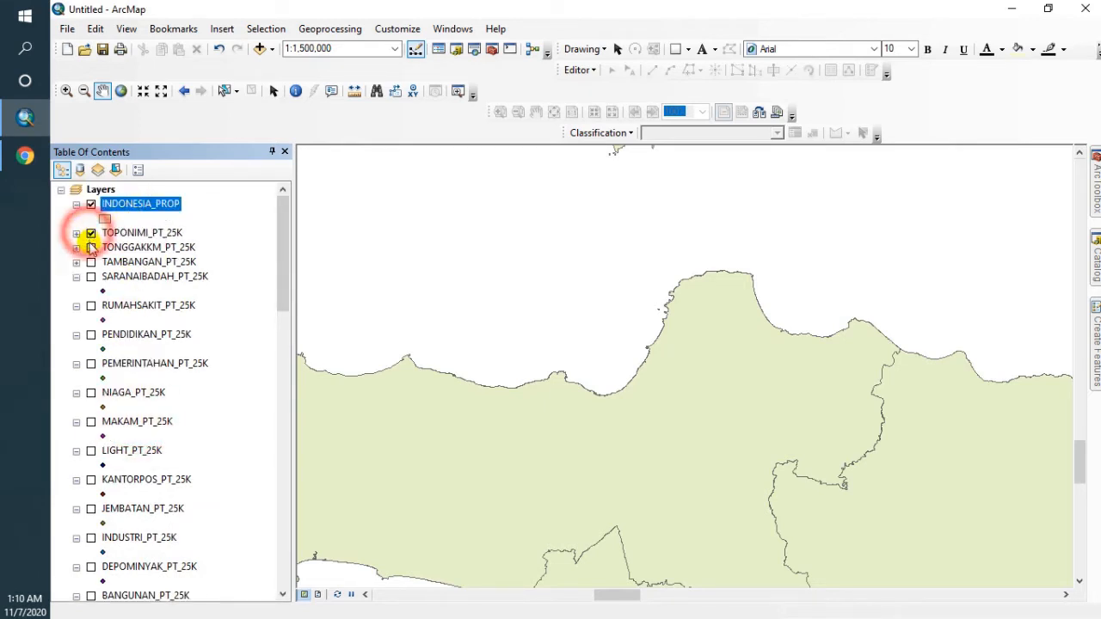
{"action": "left_click", "coordinate": [90, 247]}
{"action": "scroll", "coordinate": [614, 400], "scroll_direction": "down", "scroll_amount": 5}
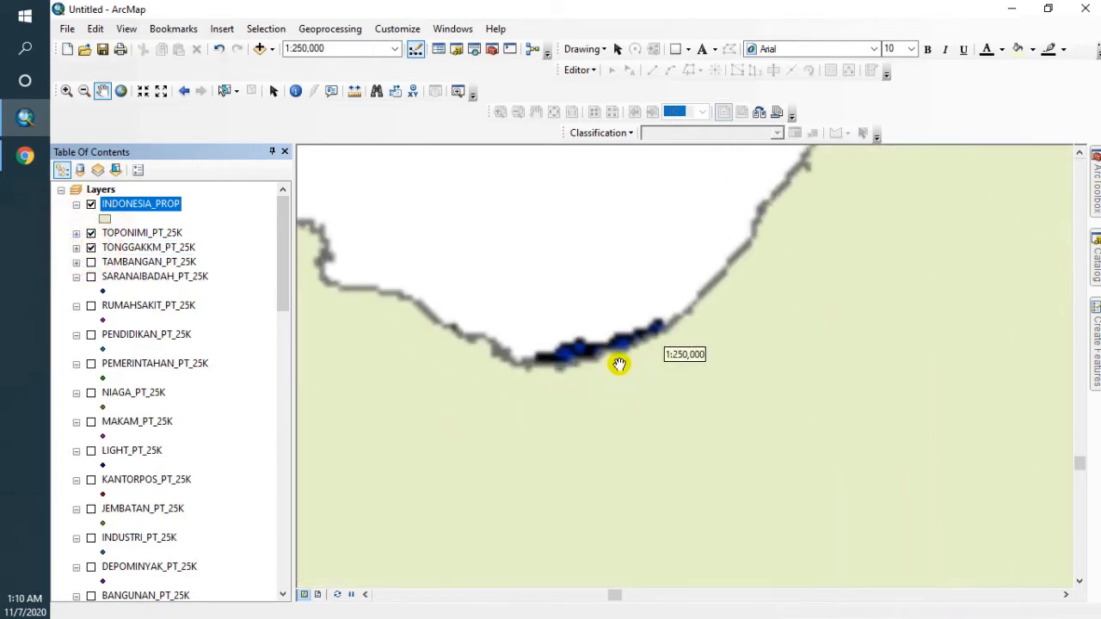
{"action": "left_click", "coordinate": [90, 205]}
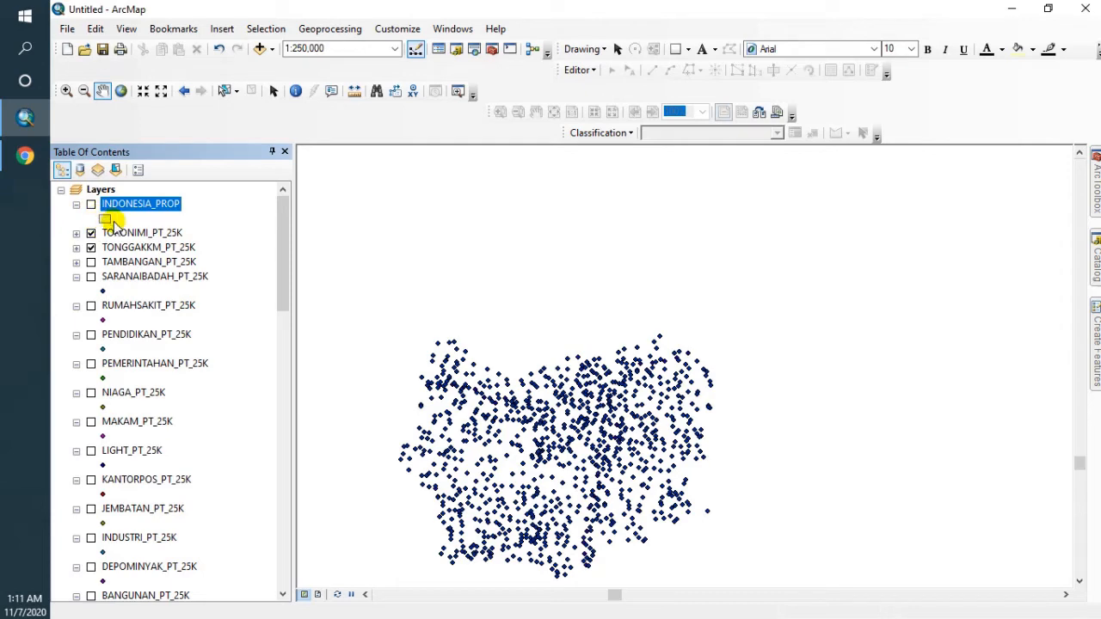
- Expand the TOPONIMI_PT_25K legend and turn on the PEMUKIMAN_AR_25K, PASIR_AR_25K, NONAGRISEMAKBELUKAR_AR_25K and NONAGRIHUTANKERING_AR_25K layers
{"action": "left_click", "coordinate": [76, 233]}
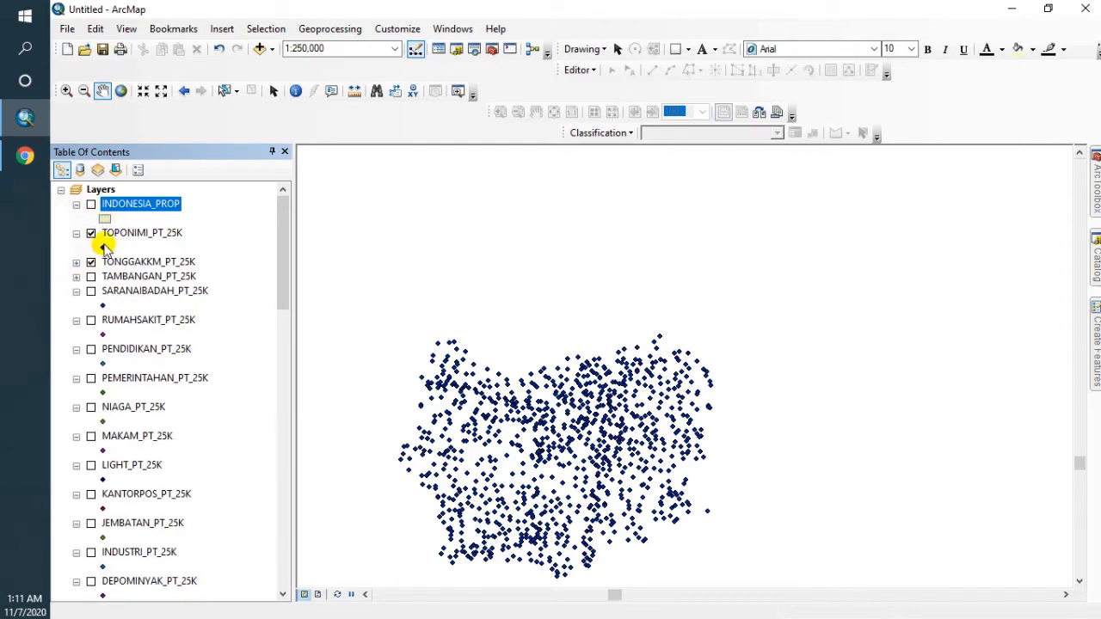
{"action": "left_click_drag", "start_coordinate": [282, 236], "coordinate": [277, 449]}
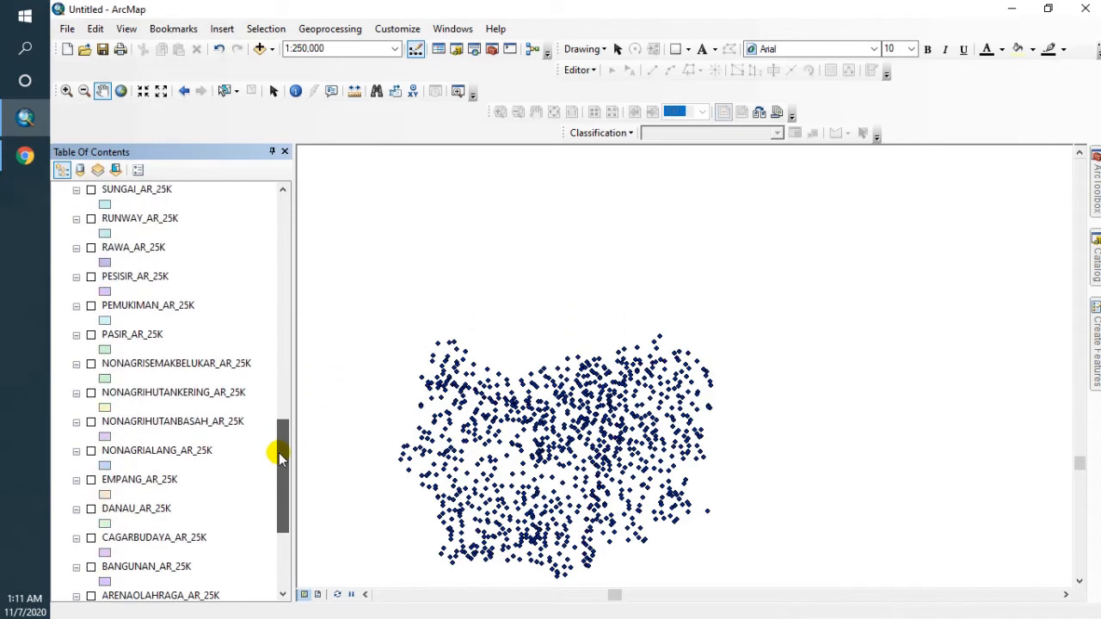
{"action": "left_click", "coordinate": [91, 306]}
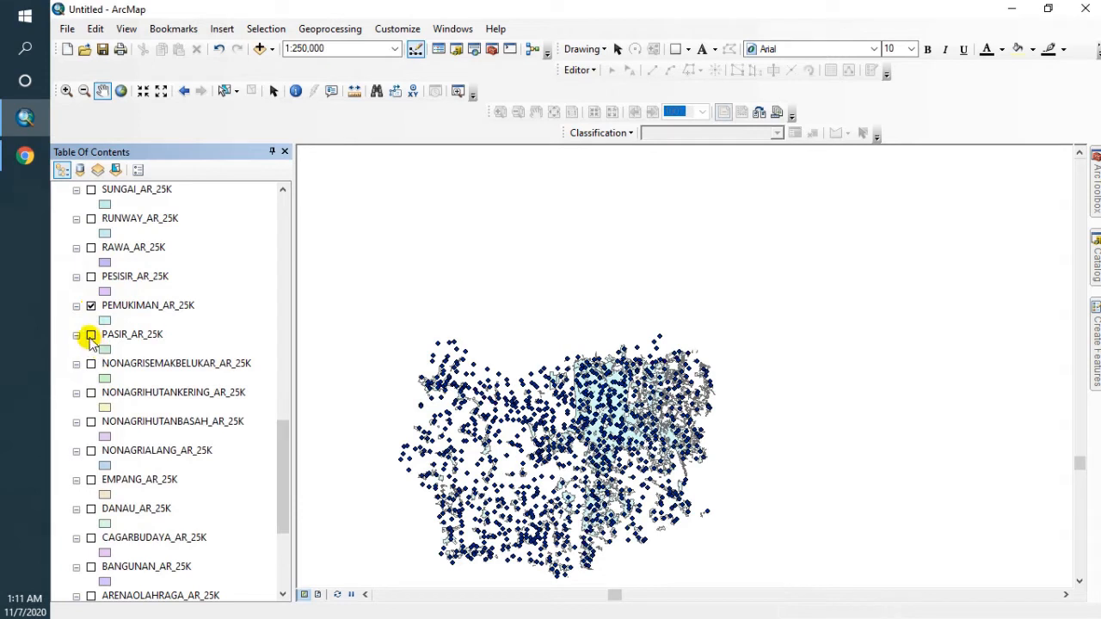
{"action": "left_click", "coordinate": [91, 335]}
{"action": "left_click", "coordinate": [92, 364]}
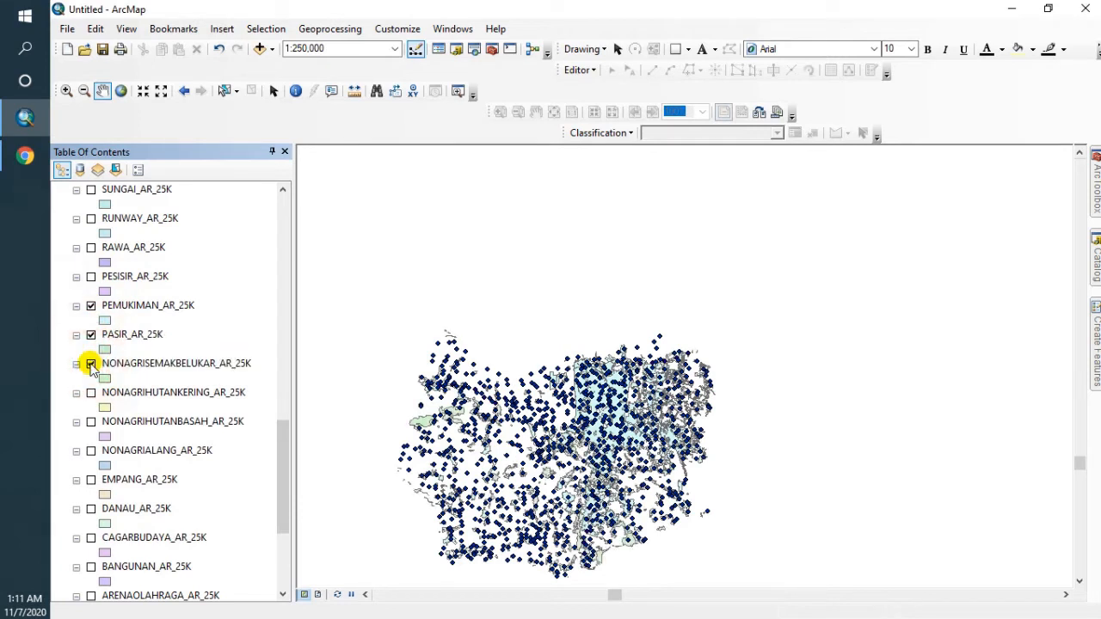
{"action": "left_click", "coordinate": [91, 393]}
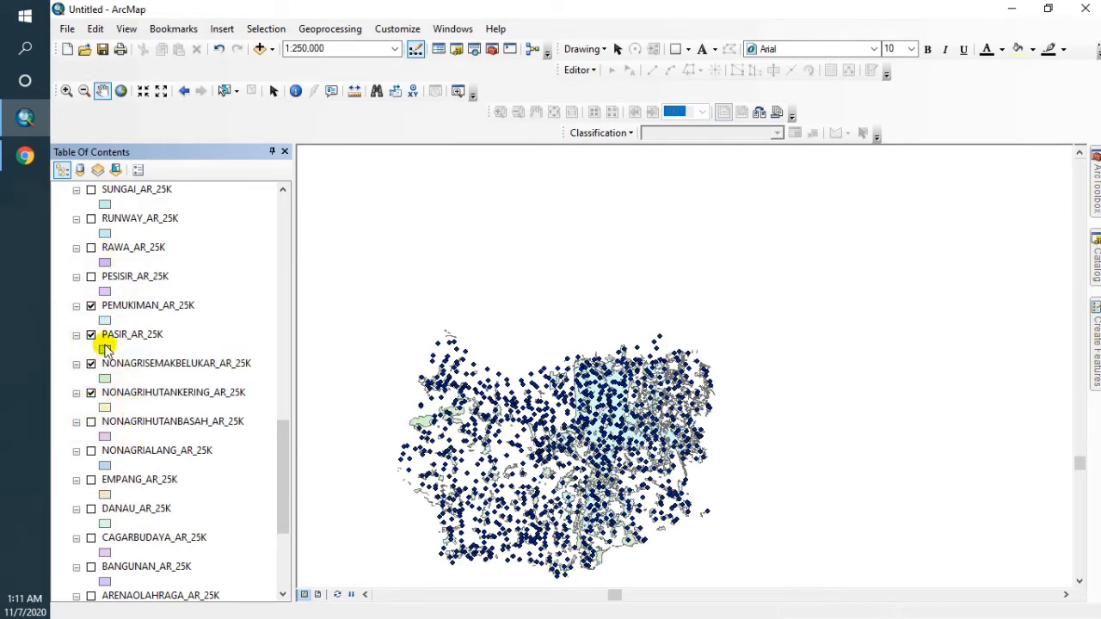
{"action": "left_click_drag", "start_coordinate": [133, 310], "coordinate": [142, 345]}
- Turn on INDONESIA_PROP and change its symbol to no fill colour with a dark red outline of width 1
{"action": "left_click_drag", "start_coordinate": [284, 401], "coordinate": [264, 221]}
{"action": "left_click", "coordinate": [91, 204]}
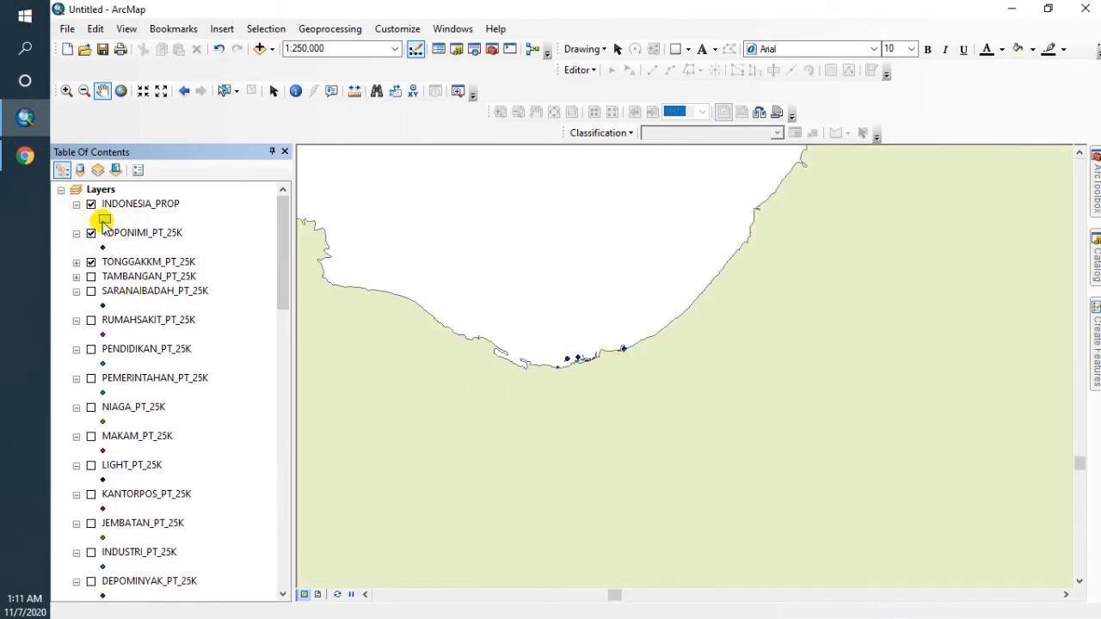
{"action": "left_click", "coordinate": [104, 220]}
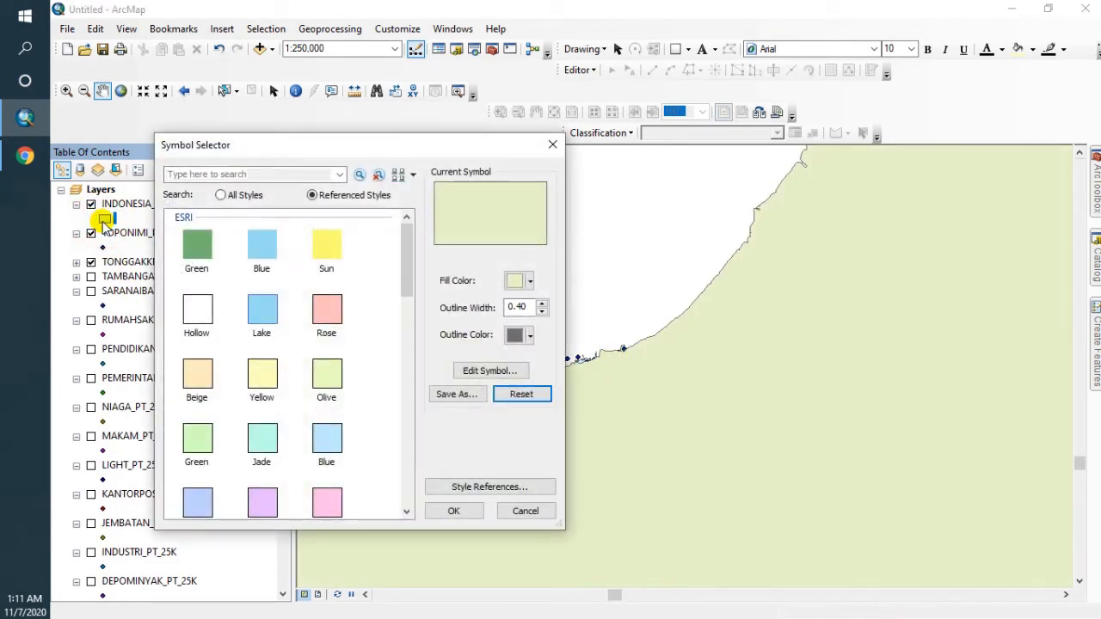
{"action": "left_click", "coordinate": [523, 281]}
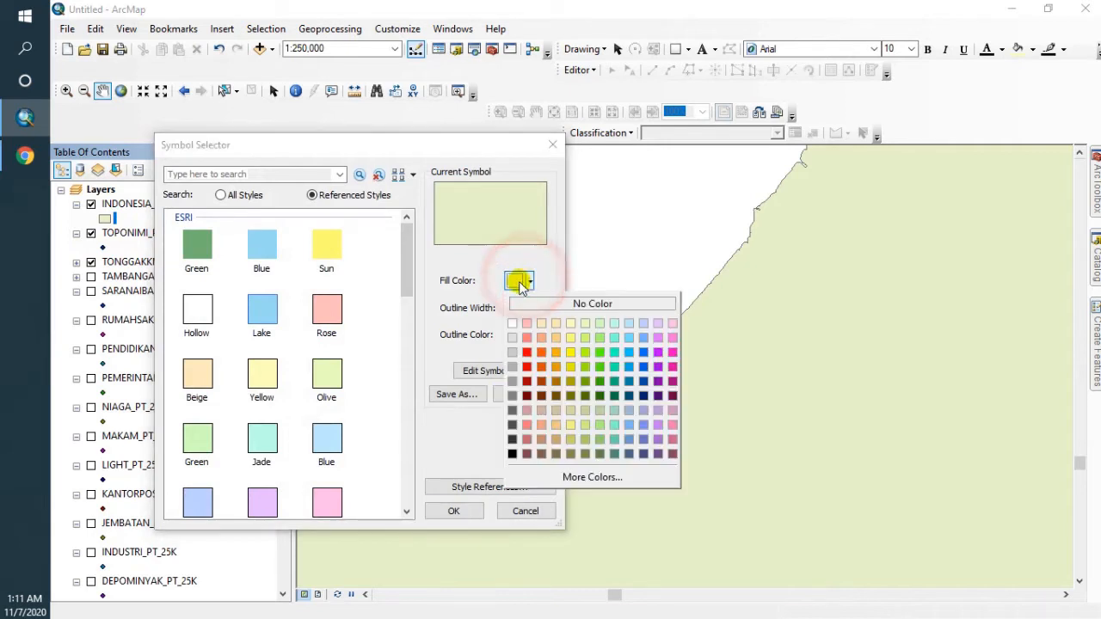
{"action": "left_click", "coordinate": [547, 305]}
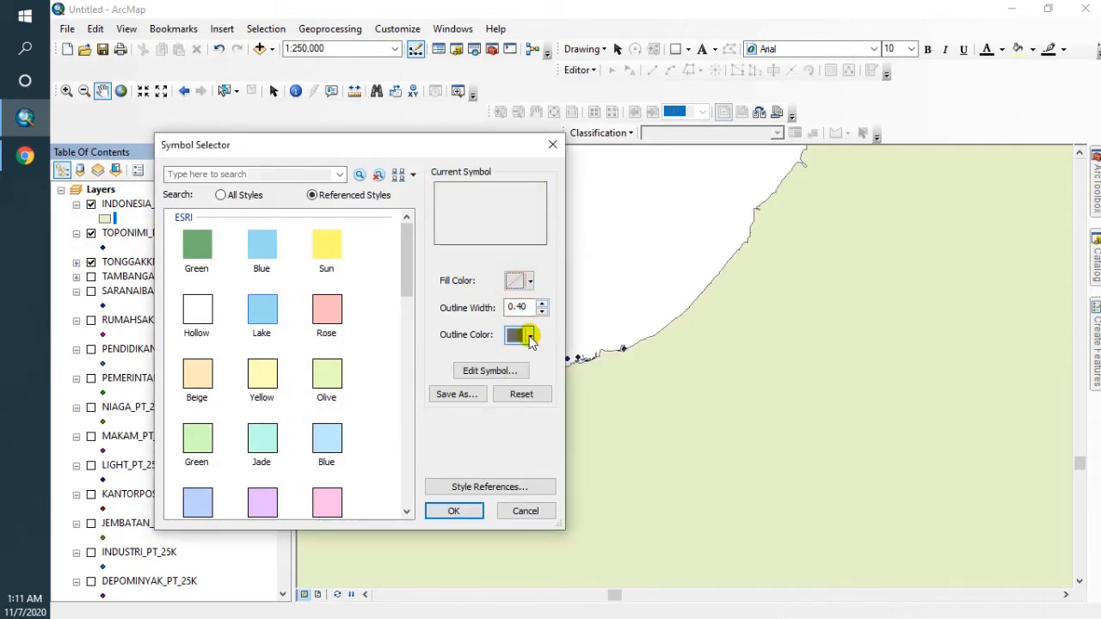
{"action": "left_click", "coordinate": [523, 335]}
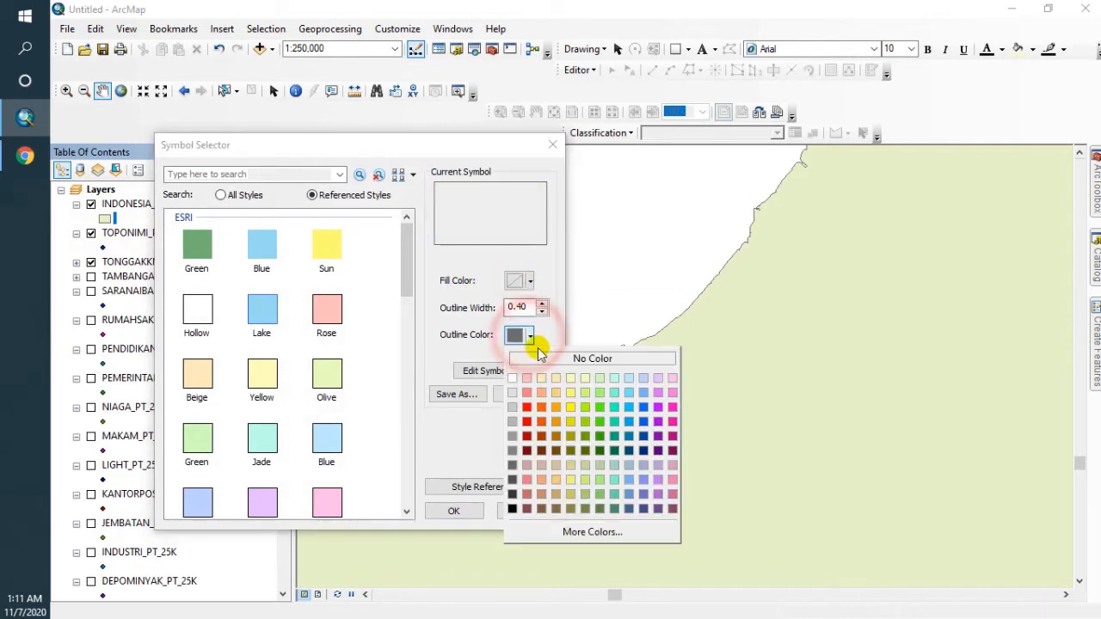
{"action": "left_click", "coordinate": [528, 436]}
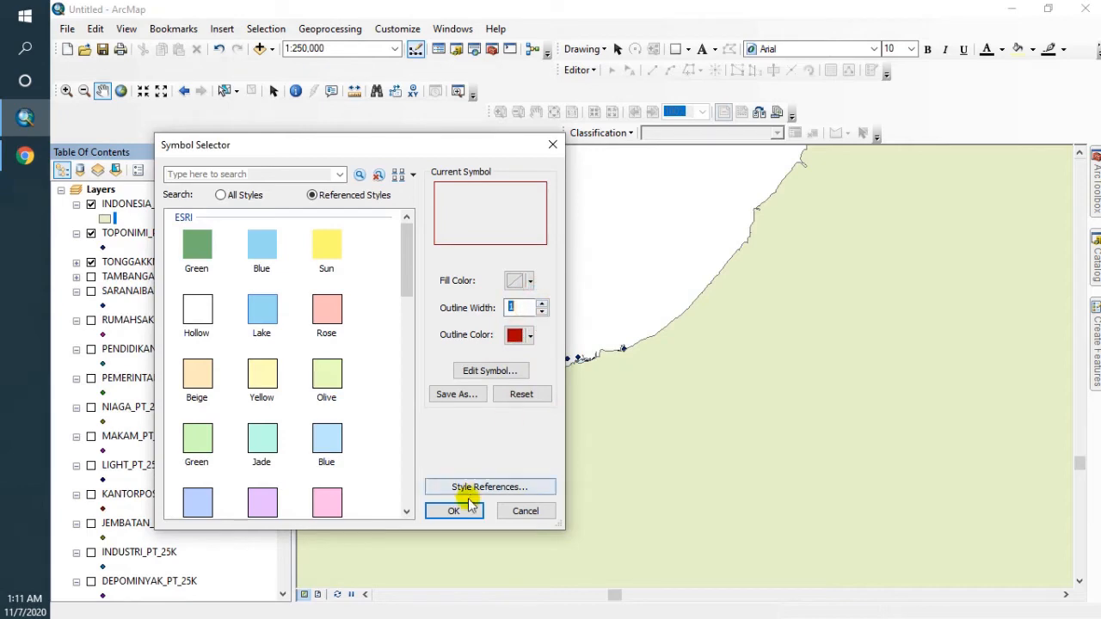
{"action": "left_click", "coordinate": [453, 511]}
{"action": "scroll", "coordinate": [675, 344], "scroll_direction": "up", "scroll_amount": 2}
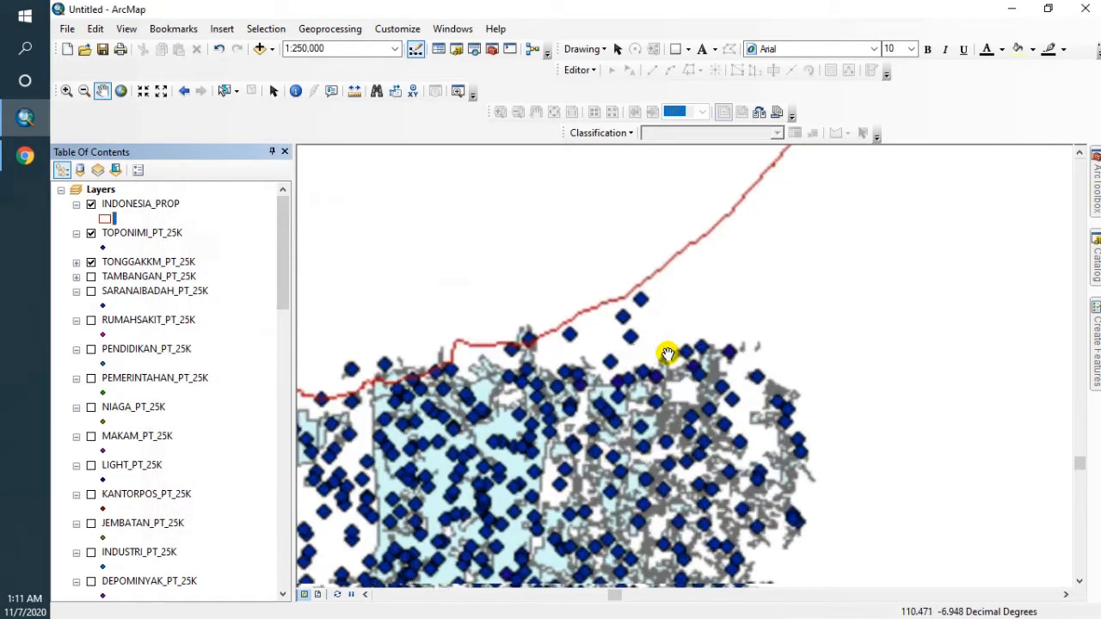
{"action": "scroll", "coordinate": [667, 353], "scroll_direction": "down", "scroll_amount": 6}
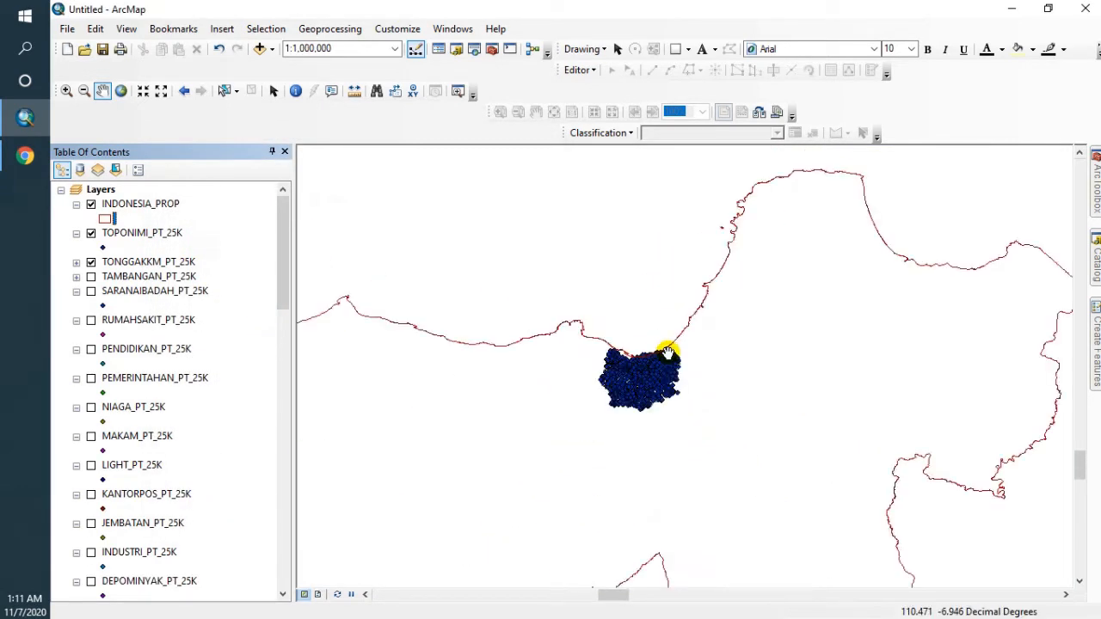
- Change the outline of the INDONESIA_PROP symbol to the Boundary, City line style
{"action": "left_click", "coordinate": [106, 219]}
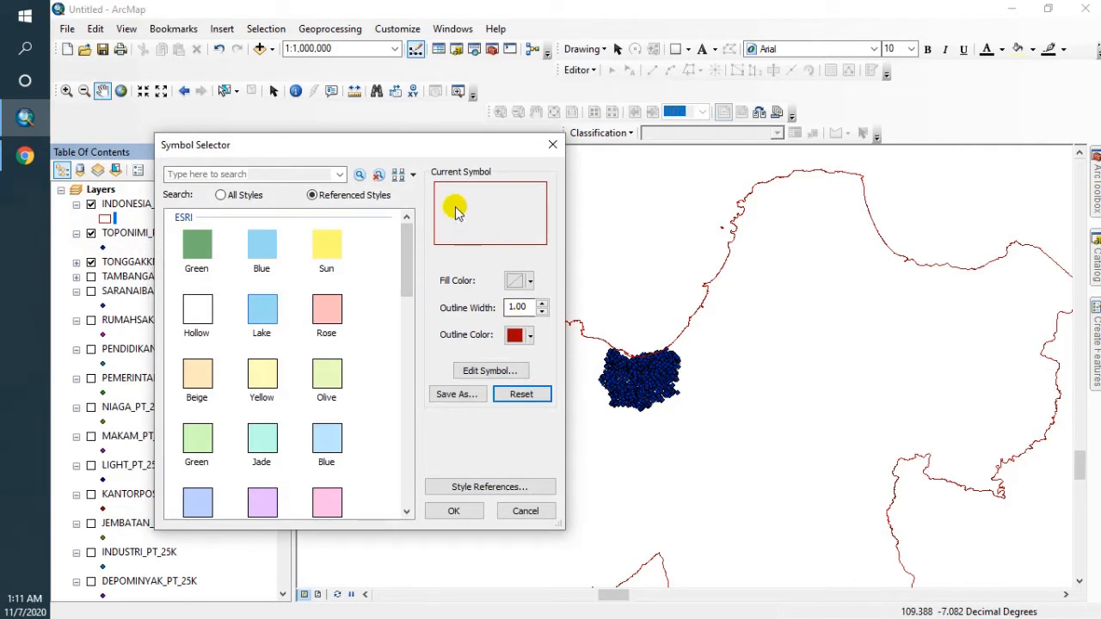
{"action": "left_click", "coordinate": [519, 370]}
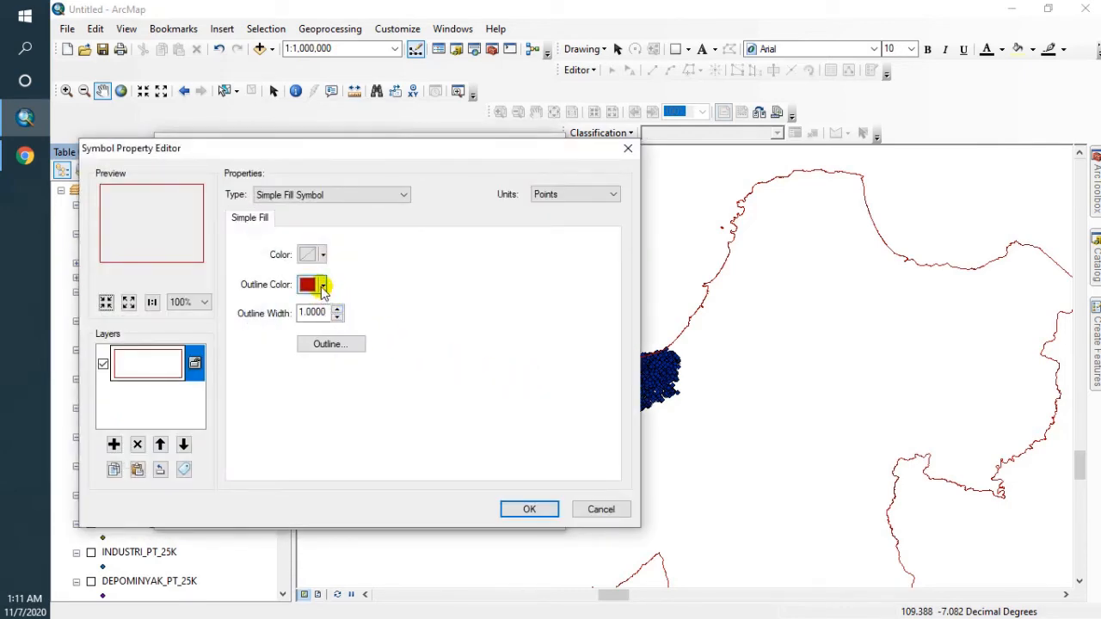
{"action": "left_click", "coordinate": [348, 345]}
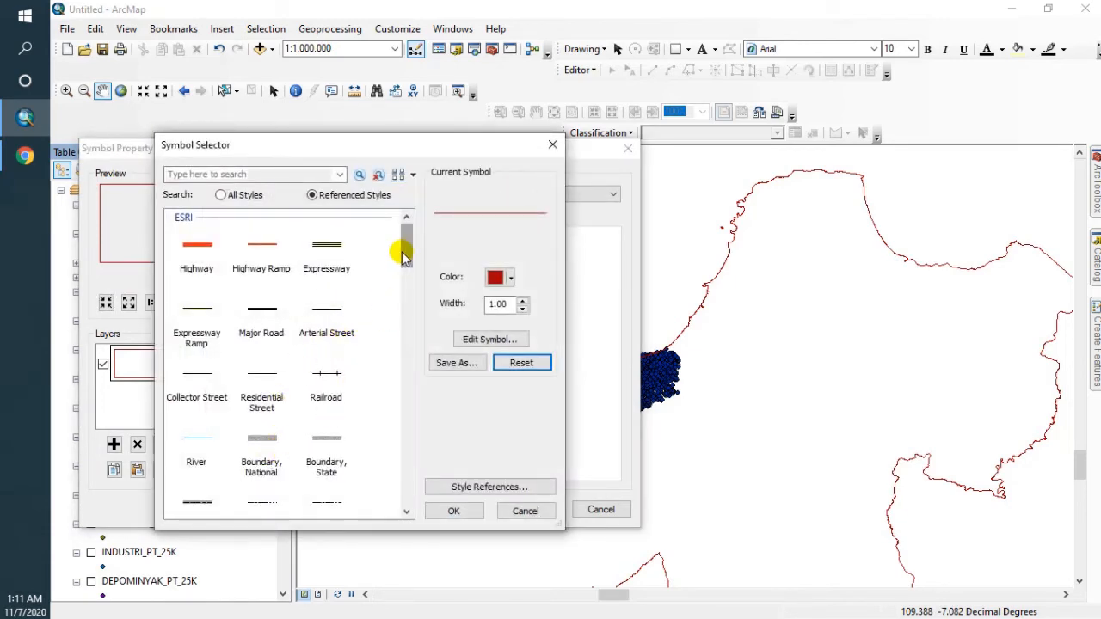
{"action": "mouse_move", "coordinate": [401, 255]}
{"action": "left_mouse_down"}
{"action": "mouse_move", "coordinate": [402, 278]}
{"action": "mouse_move", "coordinate": [400, 256]}
{"action": "left_mouse_up"}
{"action": "left_click", "coordinate": [261, 440]}
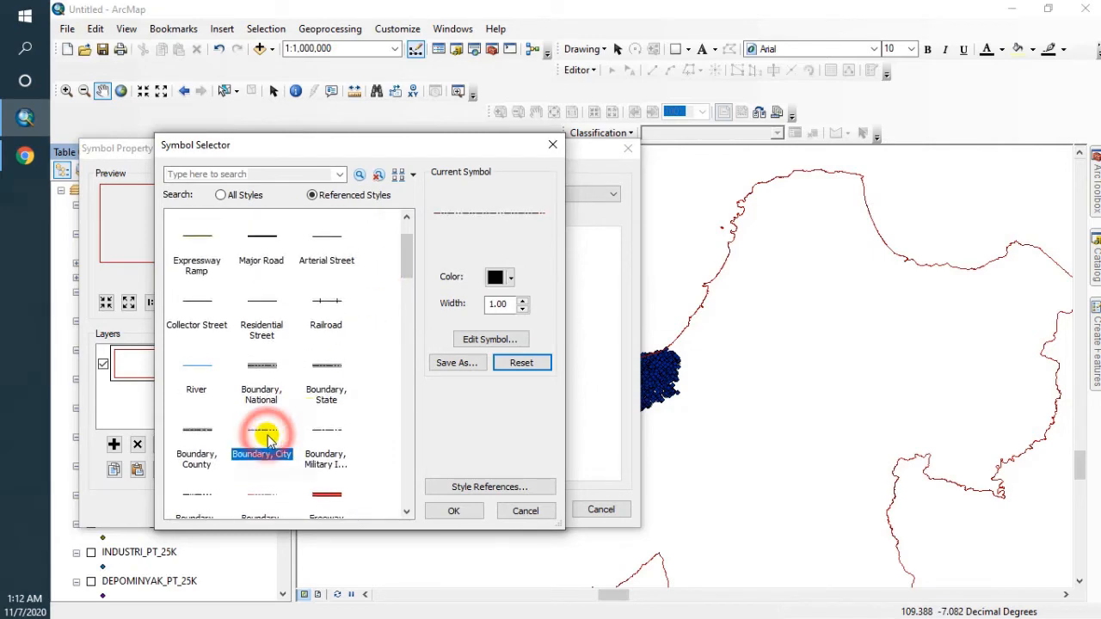
{"action": "left_click", "coordinate": [458, 510]}
{"action": "left_click", "coordinate": [521, 509]}
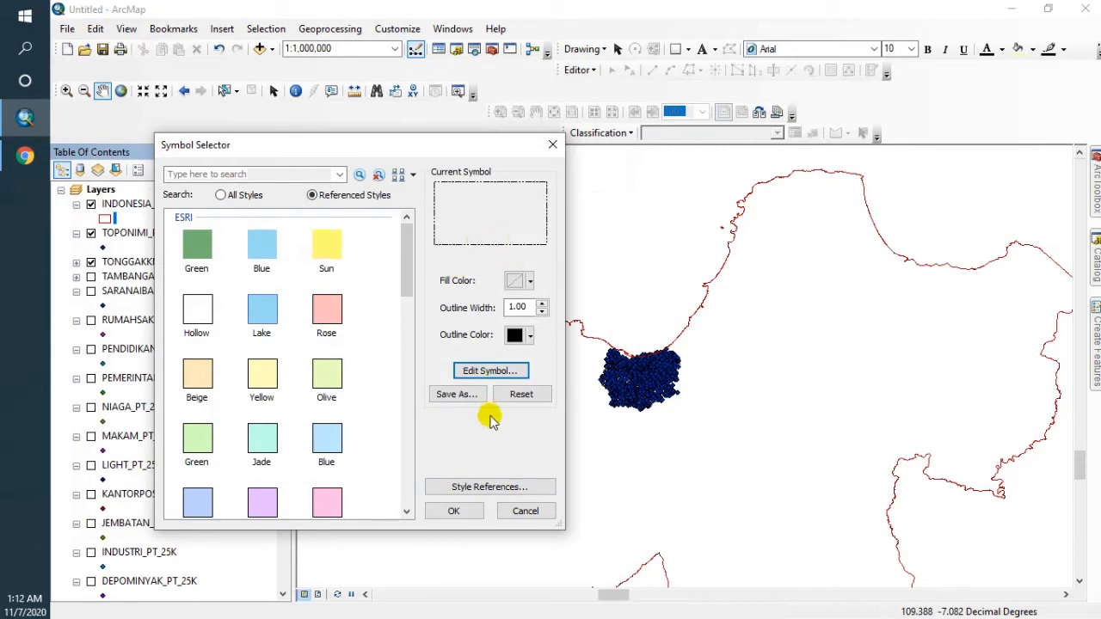
{"action": "left_click", "coordinate": [456, 508]}
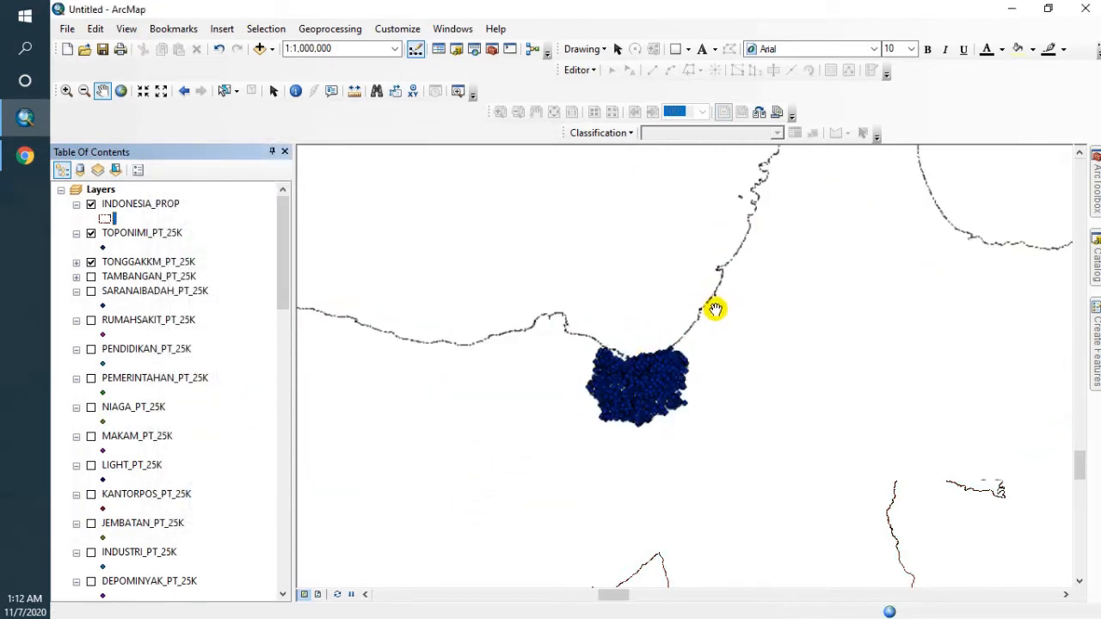
{"action": "scroll", "coordinate": [644, 352], "scroll_direction": "up", "scroll_amount": 1}
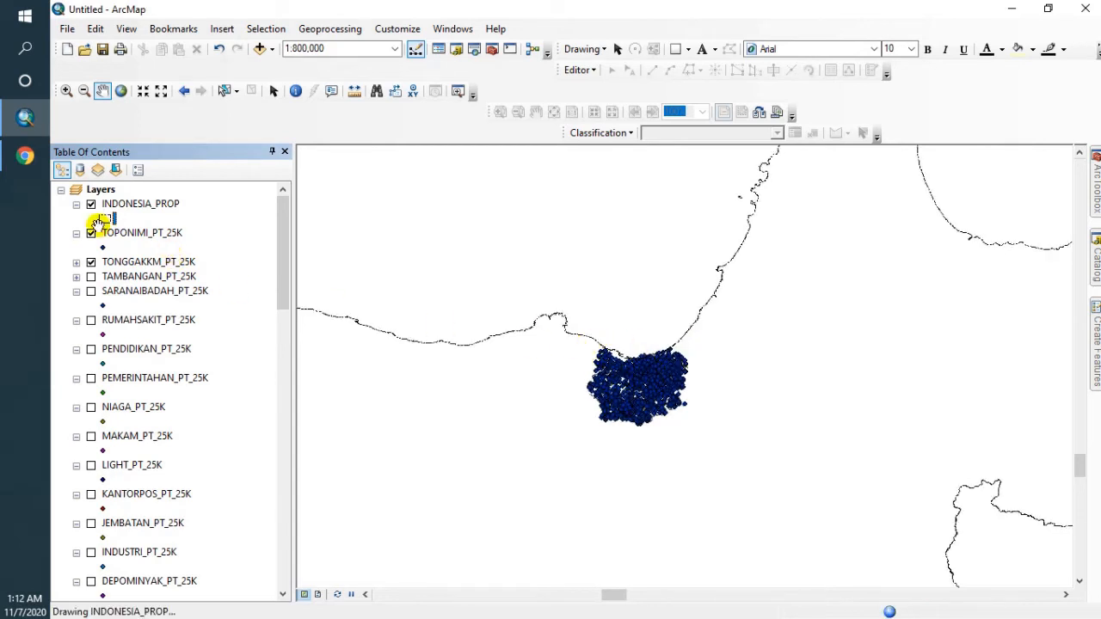
{"action": "scroll", "coordinate": [99, 215], "scroll_direction": "down", "scroll_amount": 5}
{"action": "scroll", "coordinate": [207, 274], "scroll_direction": "up", "scroll_amount": 5}
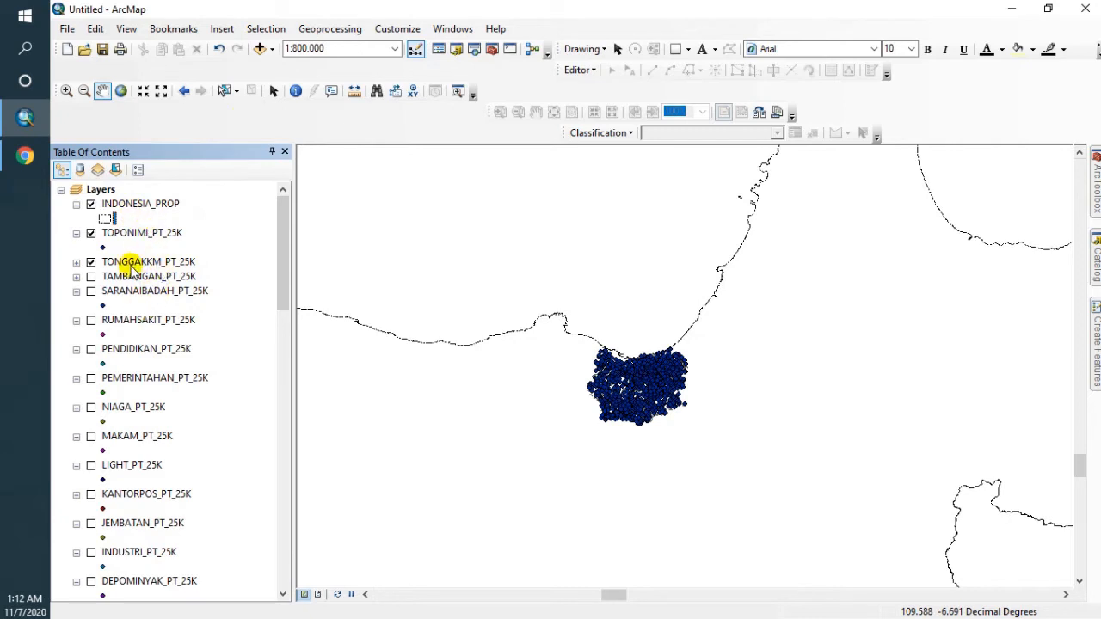
- Create a new group layer in the data frame and move the INDONESIA_PROP layer into it
{"action": "right_click", "coordinate": [103, 192]}
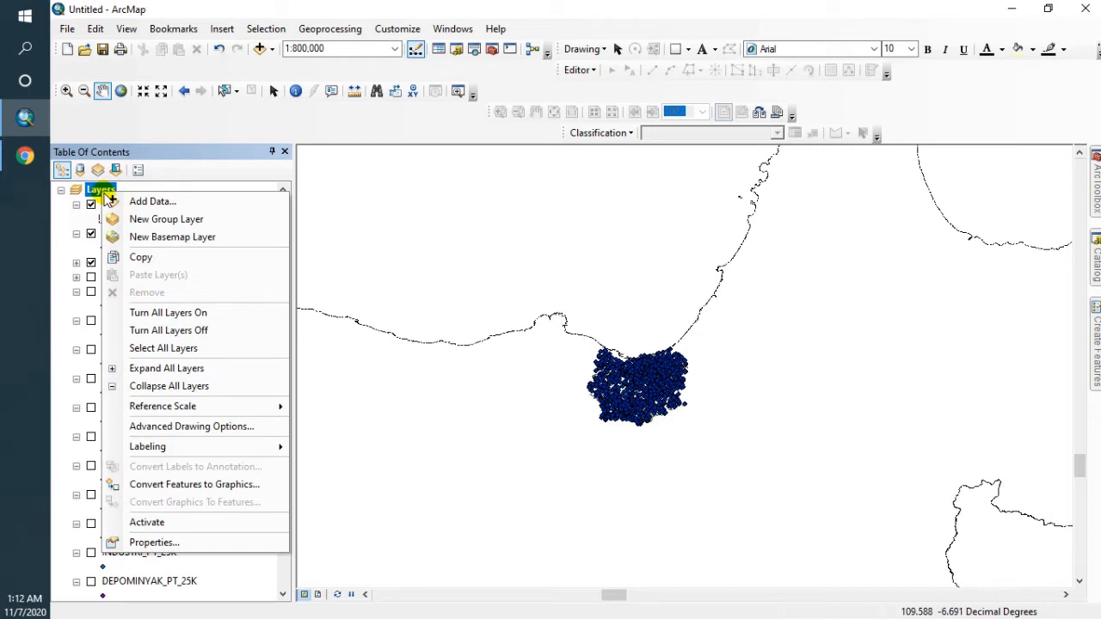
{"action": "left_click", "coordinate": [125, 220]}
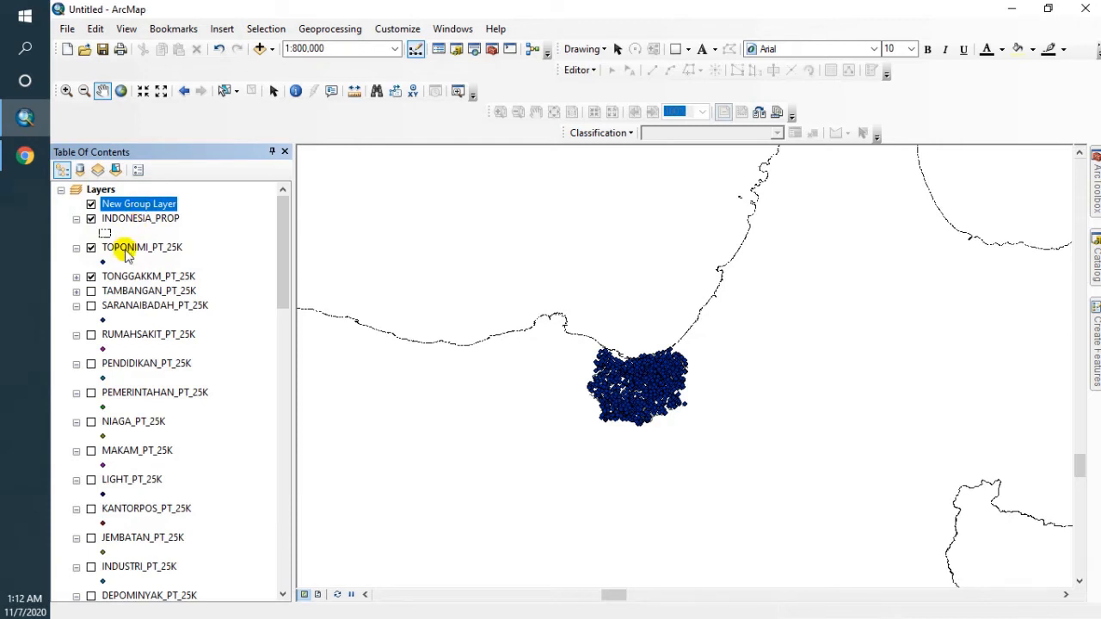
{"action": "left_click", "coordinate": [151, 218]}
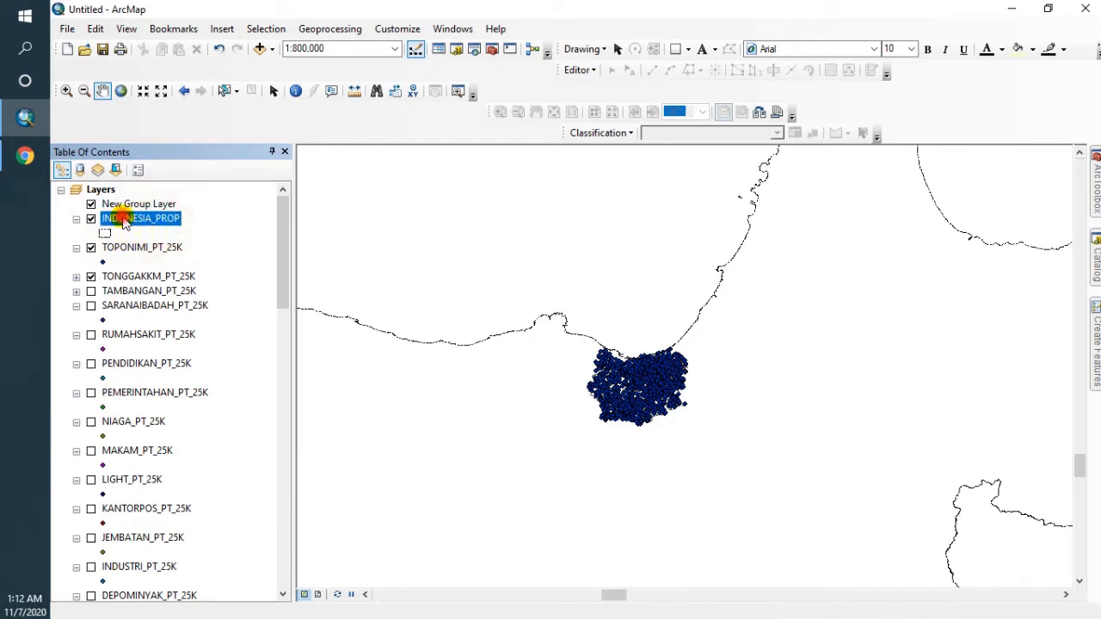
{"action": "mouse_move", "coordinate": [123, 219]}
{"action": "left_mouse_down"}
{"action": "mouse_move", "coordinate": [131, 214]}
{"action": "mouse_move", "coordinate": [128, 222]}
{"action": "left_mouse_up"}
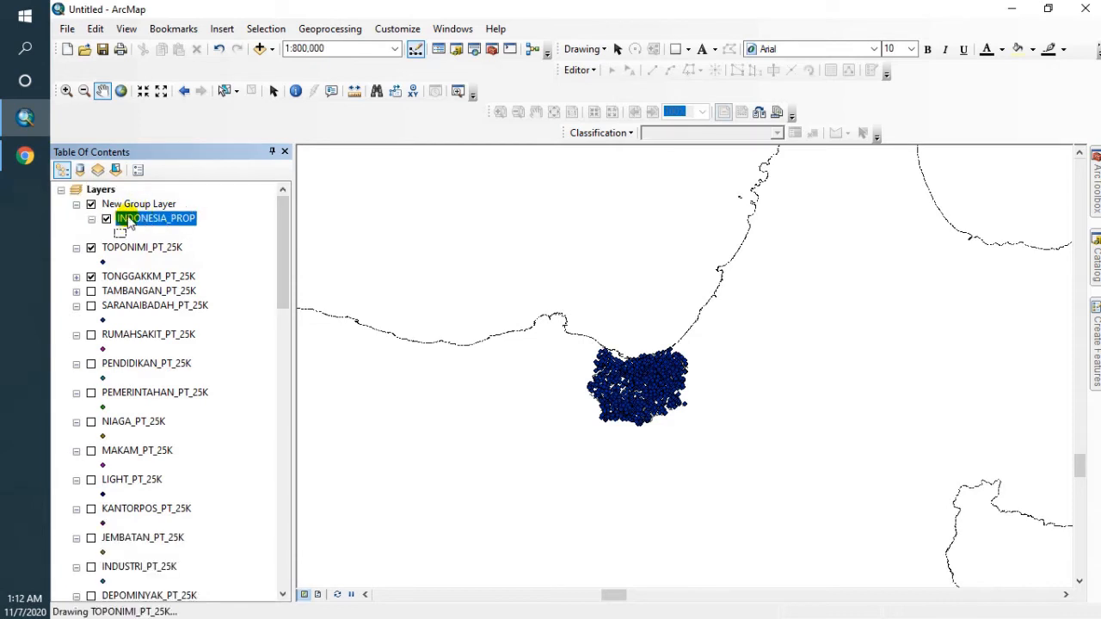
- Turn off the group layer containing INDONESIA_PROP and move TOPONIMI_PT_25K into it, below INDONESIA_PROP
{"action": "left_click", "coordinate": [91, 204]}
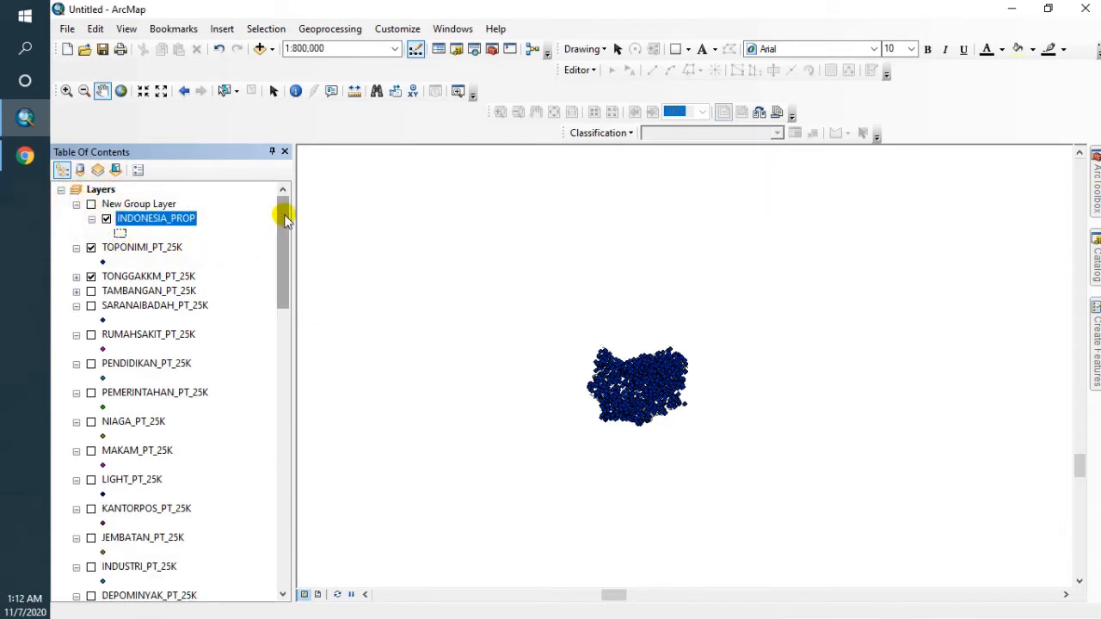
{"action": "left_click_drag", "start_coordinate": [280, 216], "coordinate": [244, 181]}
{"action": "left_click_drag", "start_coordinate": [133, 258], "coordinate": [160, 245]}
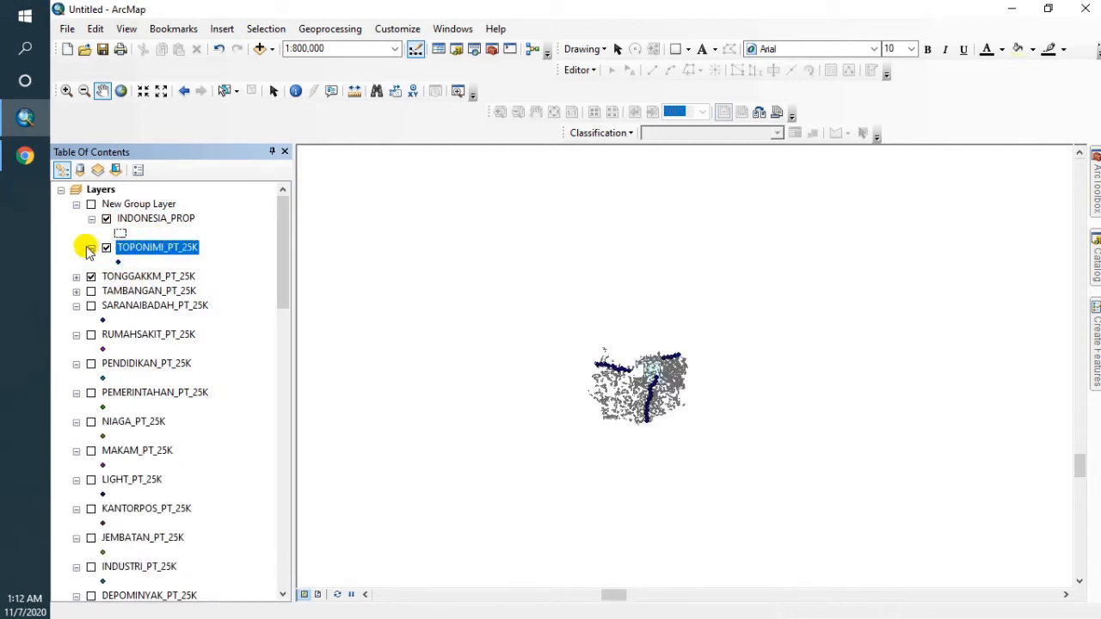
- Create a second group layer in the data frame and move the TONGGAKKM_PT_25K layer into it
{"action": "left_click", "coordinate": [100, 190]}
{"action": "right_click", "coordinate": [100, 190]}
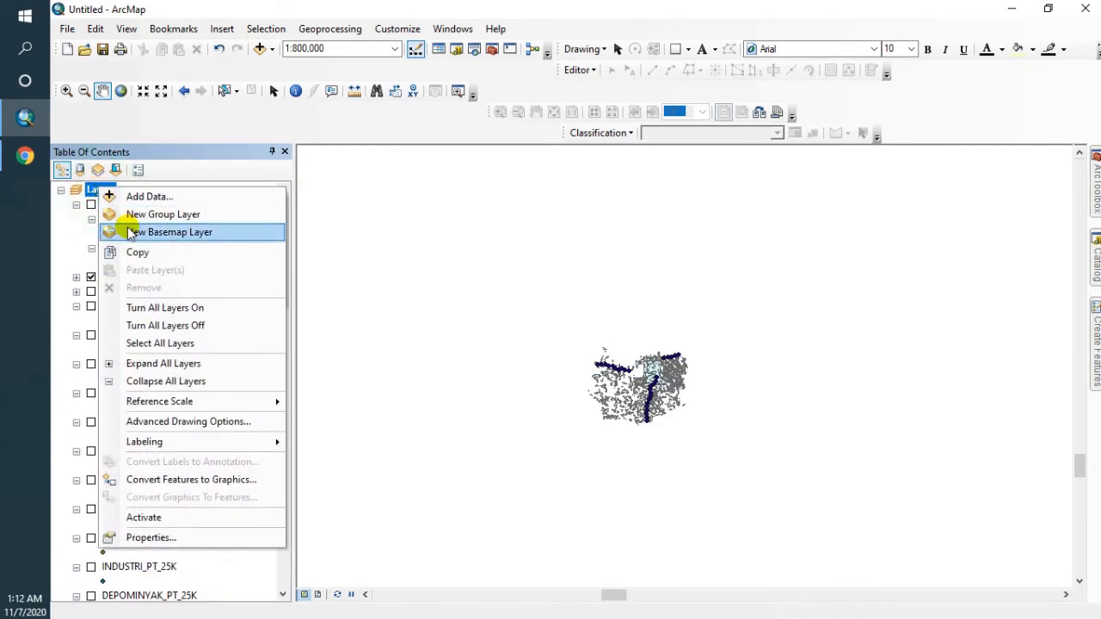
{"action": "left_click", "coordinate": [135, 215]}
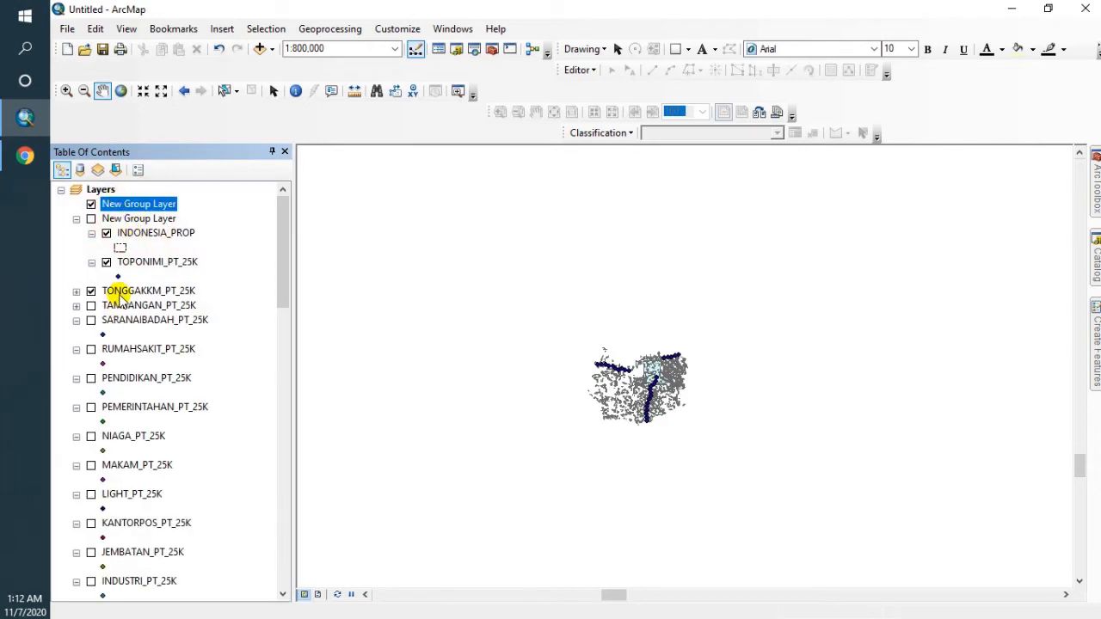
{"action": "left_click", "coordinate": [116, 292]}
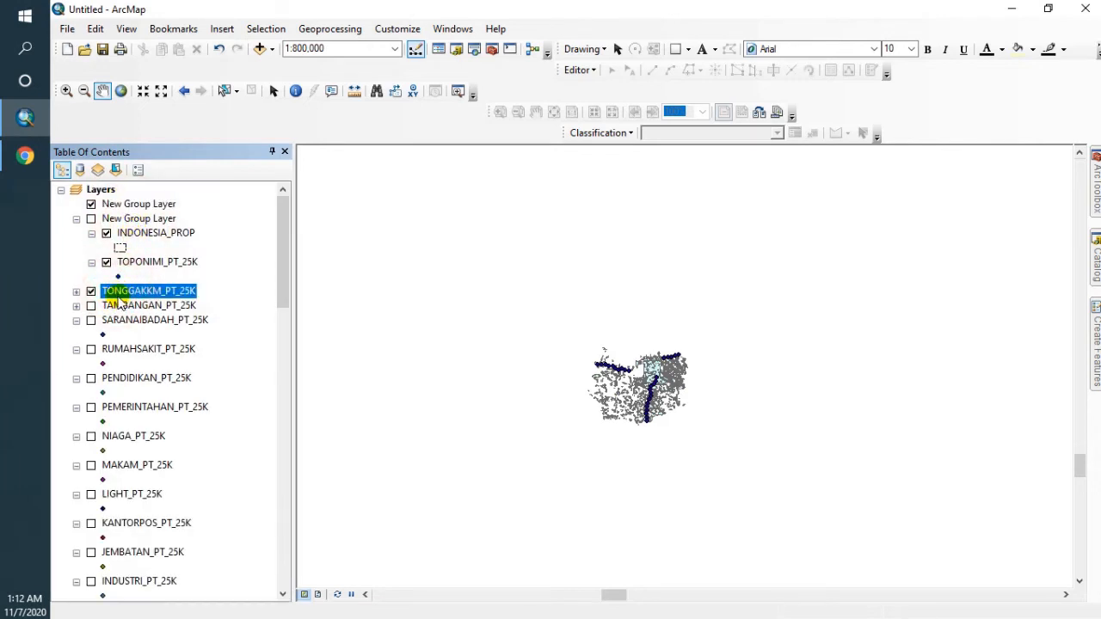
{"action": "left_click_drag", "start_coordinate": [117, 296], "coordinate": [144, 228]}
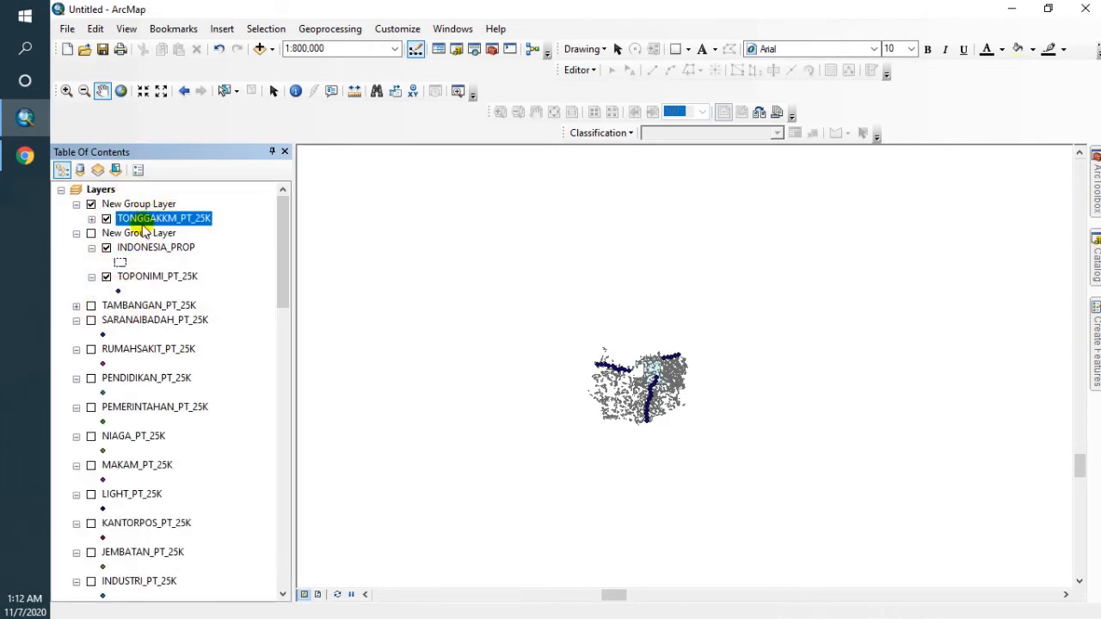
- View the general properties of the group layer containing TONGGAKKM_PT_25K and close them without making changes
{"action": "left_click", "coordinate": [143, 206]}
{"action": "right_click", "coordinate": [153, 208]}
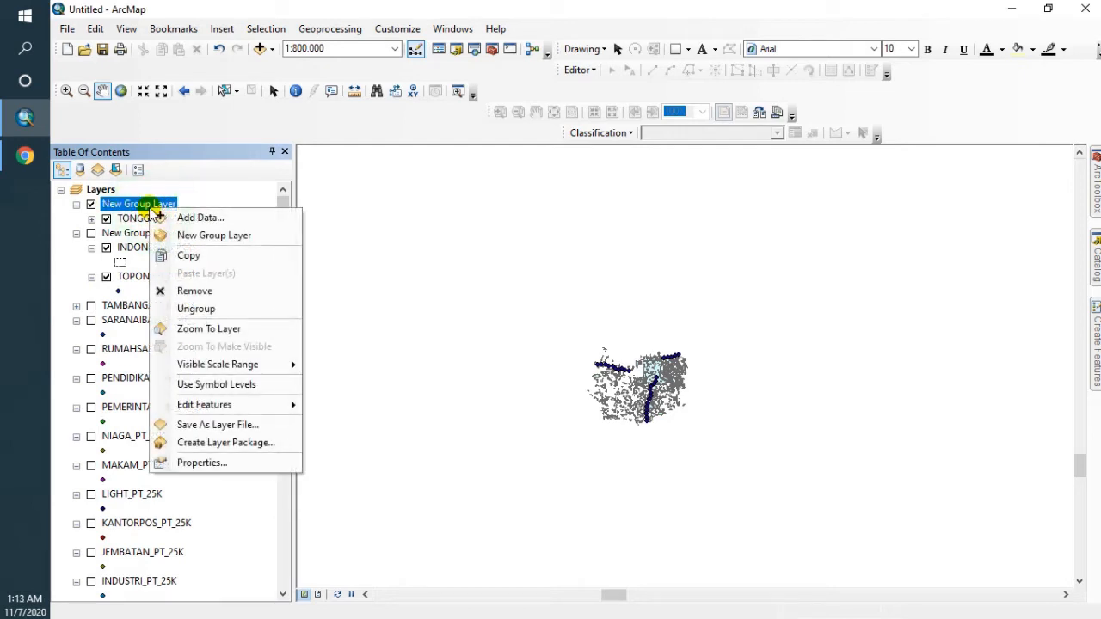
{"action": "left_click", "coordinate": [141, 204]}
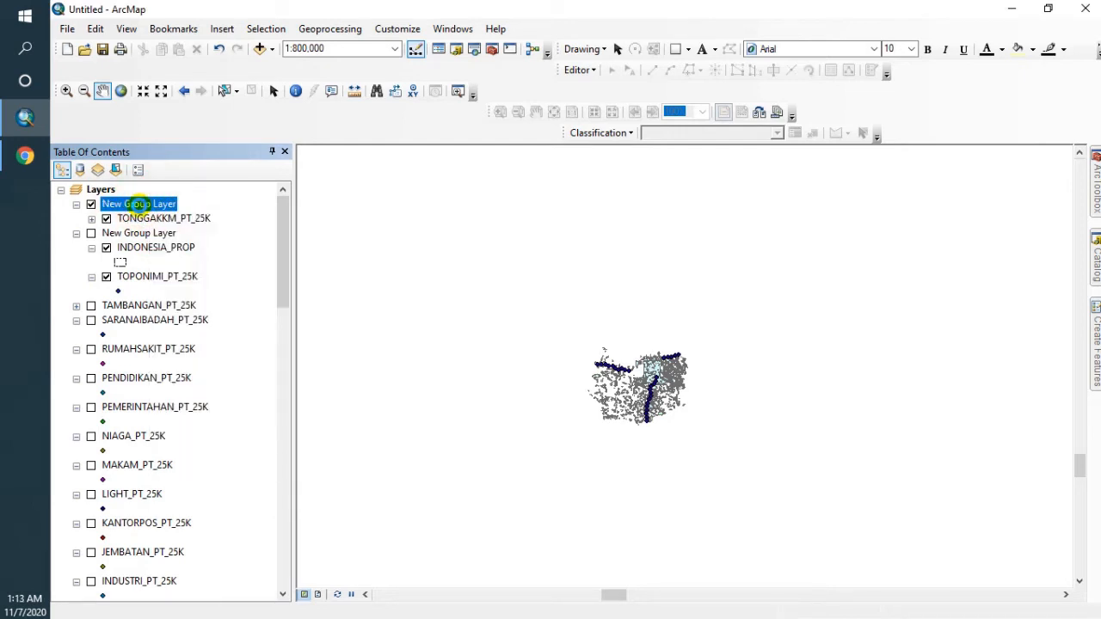
{"action": "double_click", "coordinate": [138, 205]}
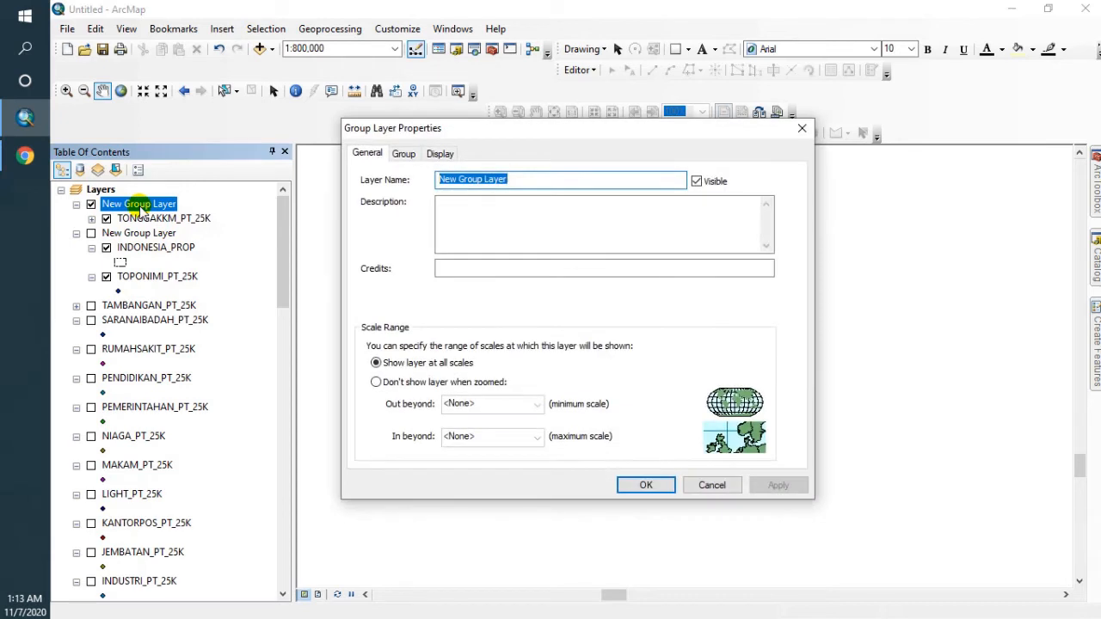
{"action": "left_click", "coordinate": [801, 128]}
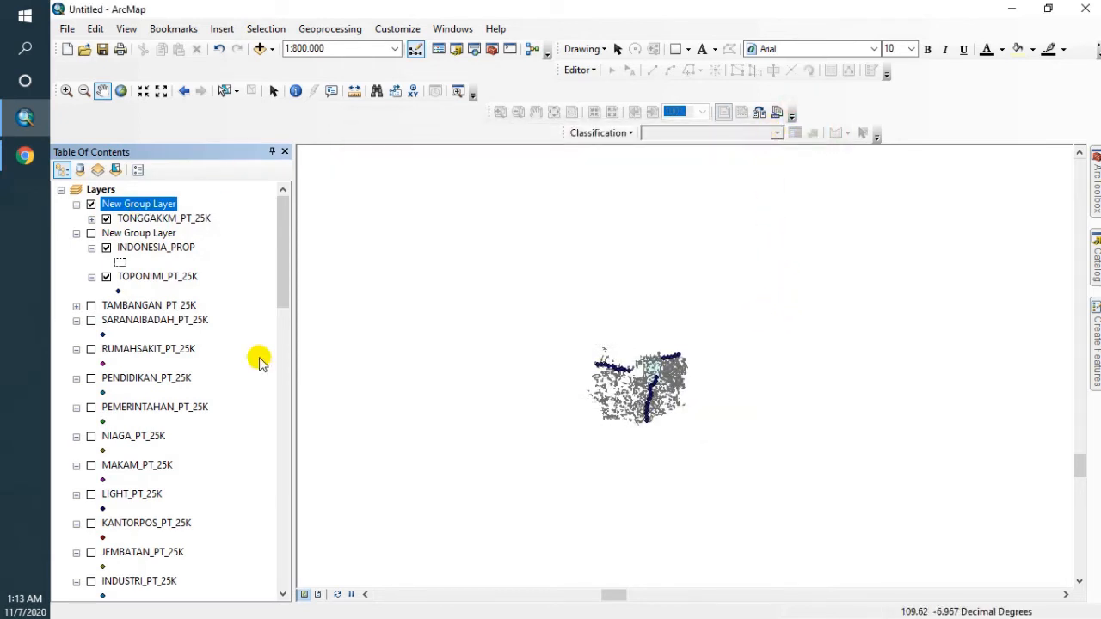
- Zoom the map to 1:150,000 around the visible polygon and point layers
{"action": "left_click_drag", "start_coordinate": [656, 444], "coordinate": [628, 388]}
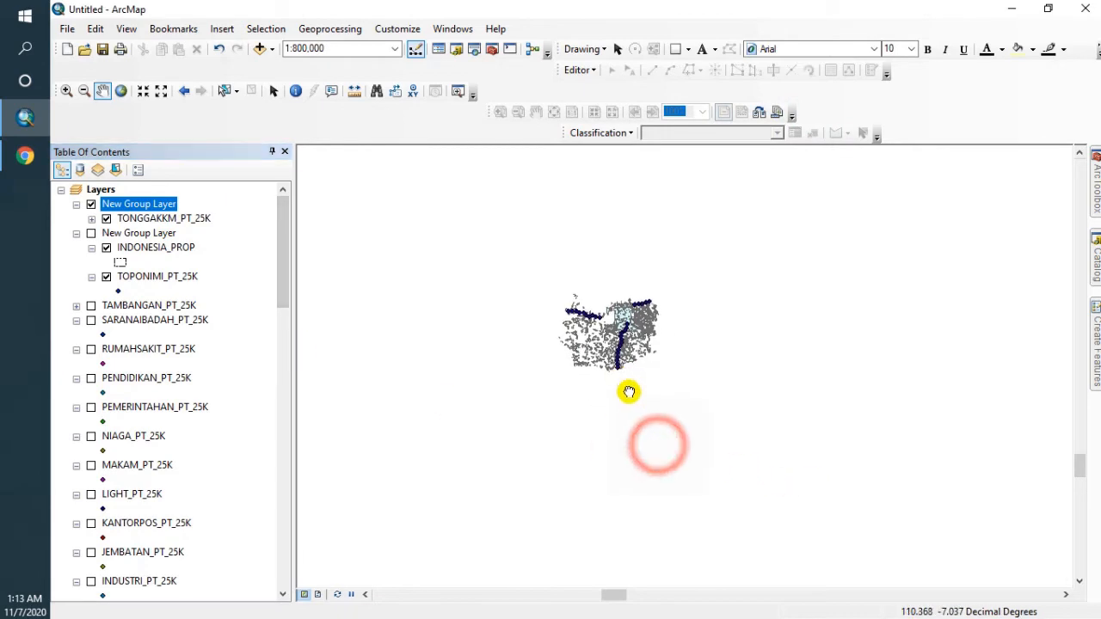
{"action": "scroll", "coordinate": [605, 331], "scroll_direction": "down", "scroll_amount": 5}
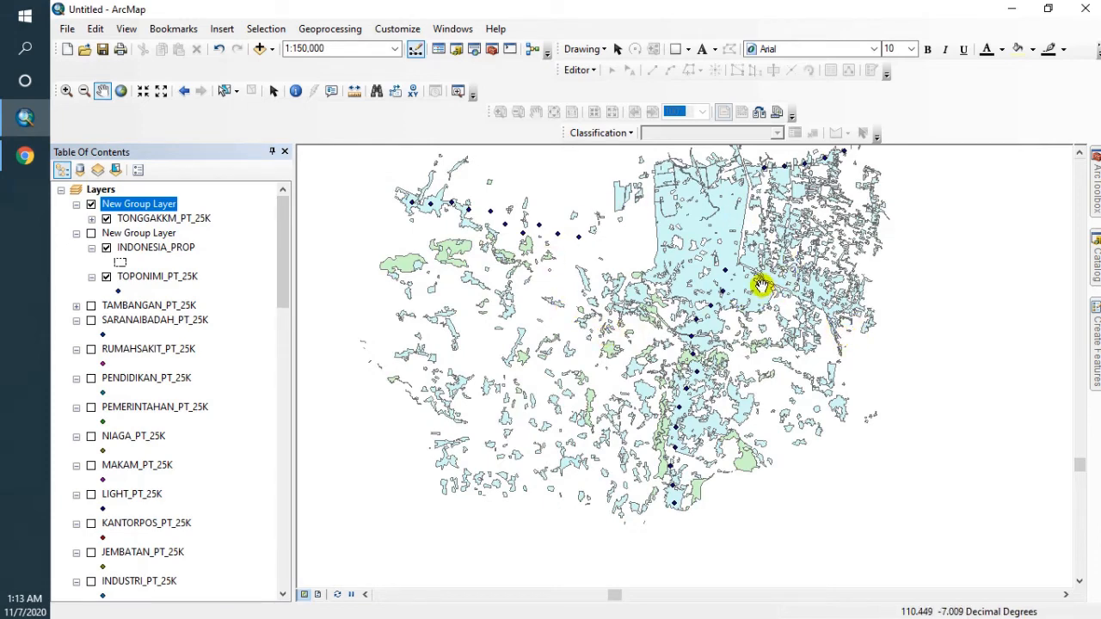
{"action": "left_click", "coordinate": [1096, 258]}
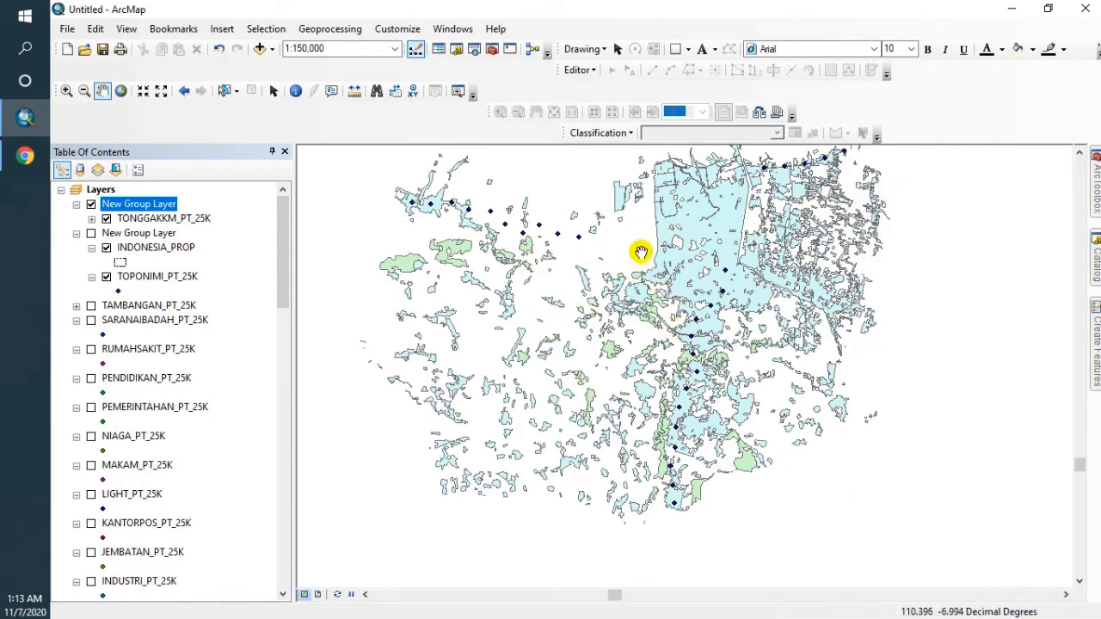
{"action": "left_click_drag", "start_coordinate": [640, 252], "coordinate": [601, 348]}
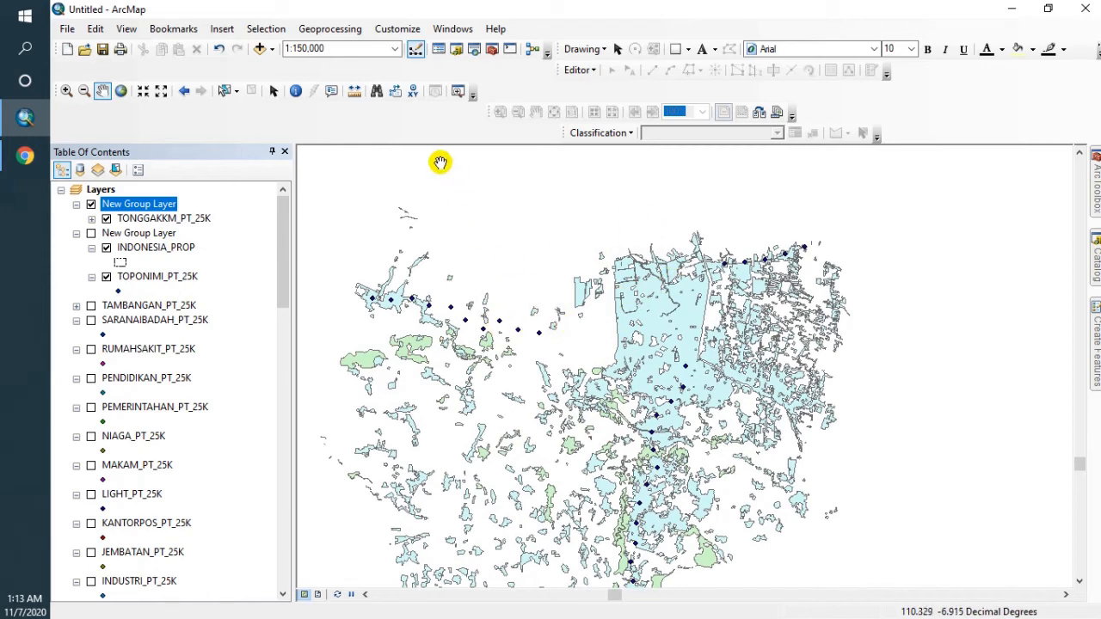
{"action": "left_click", "coordinate": [271, 49]}
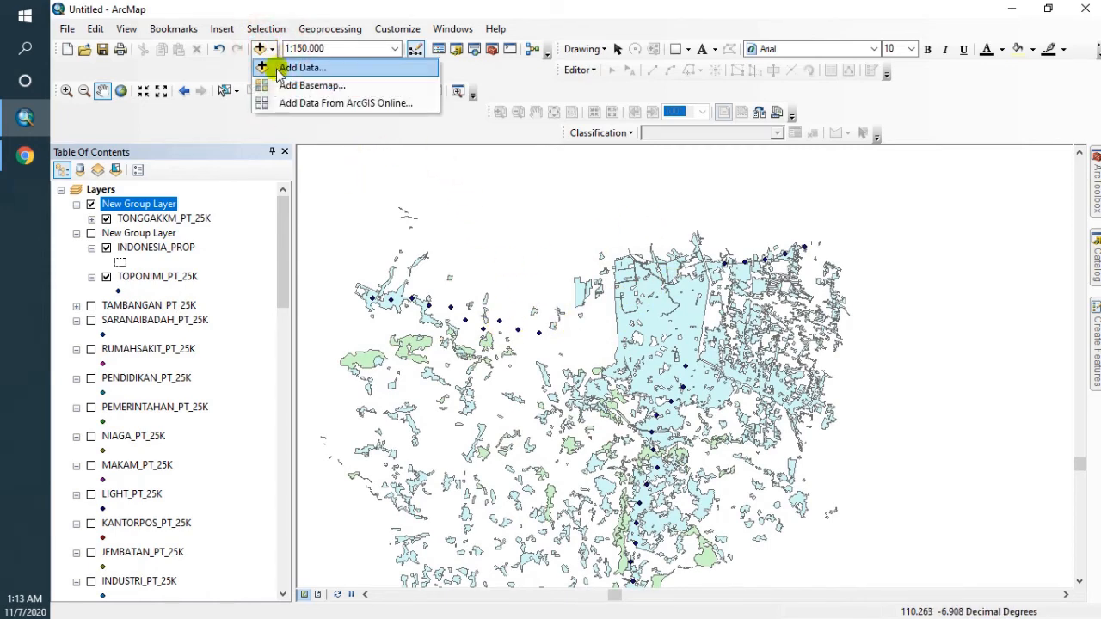
{"action": "left_click", "coordinate": [282, 87]}
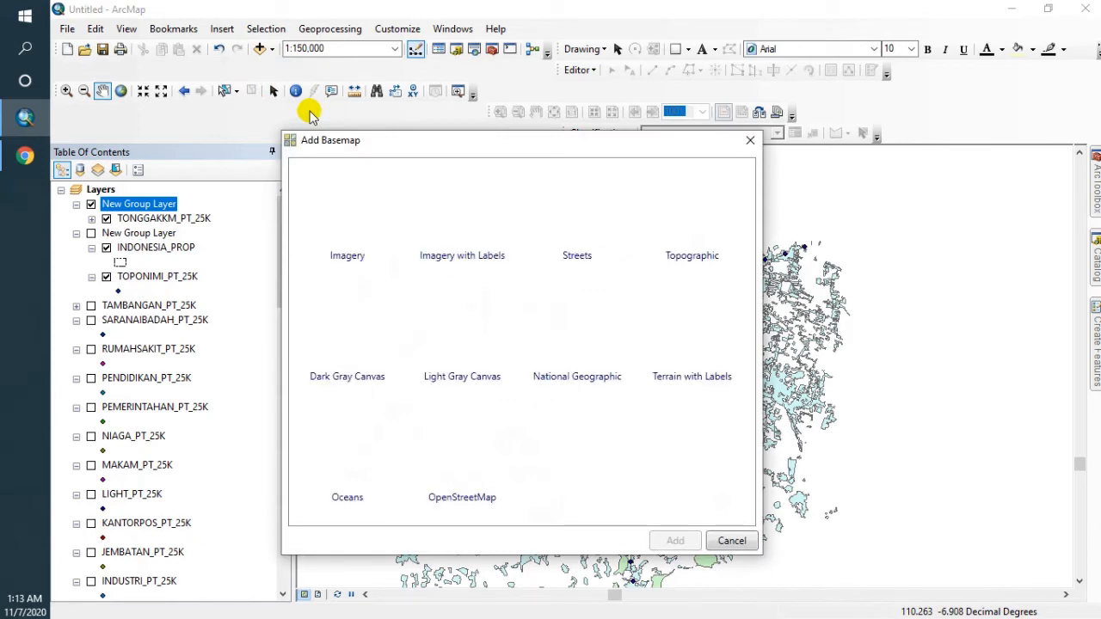
{"action": "left_click", "coordinate": [354, 198]}
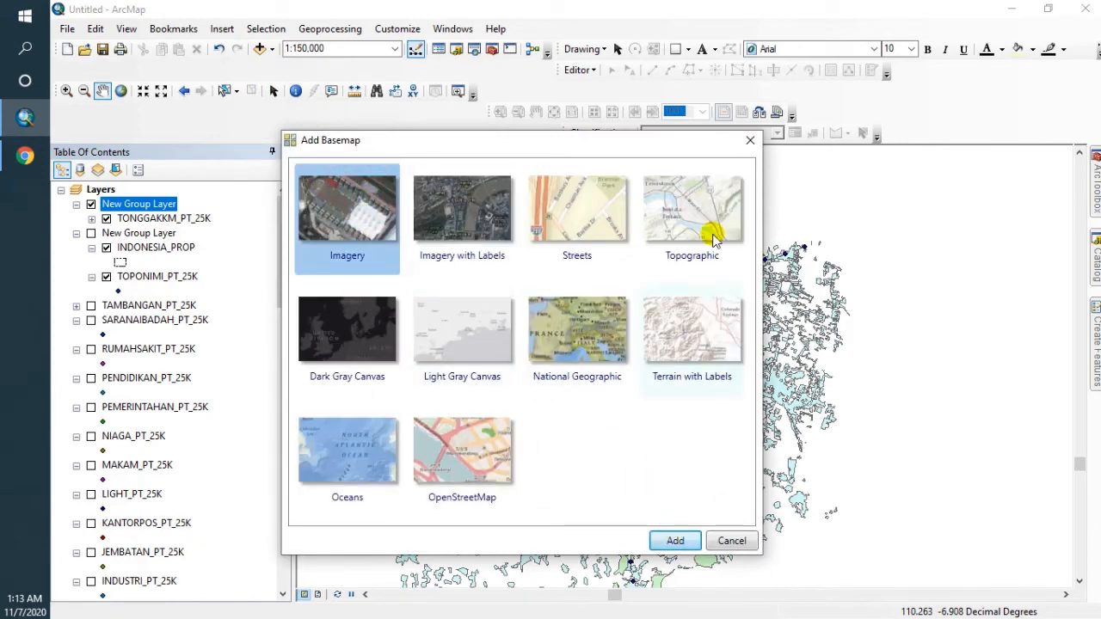
{"action": "left_click", "coordinate": [750, 140]}
- Add the Imagery basemap to the map
{"action": "left_click", "coordinate": [271, 49]}
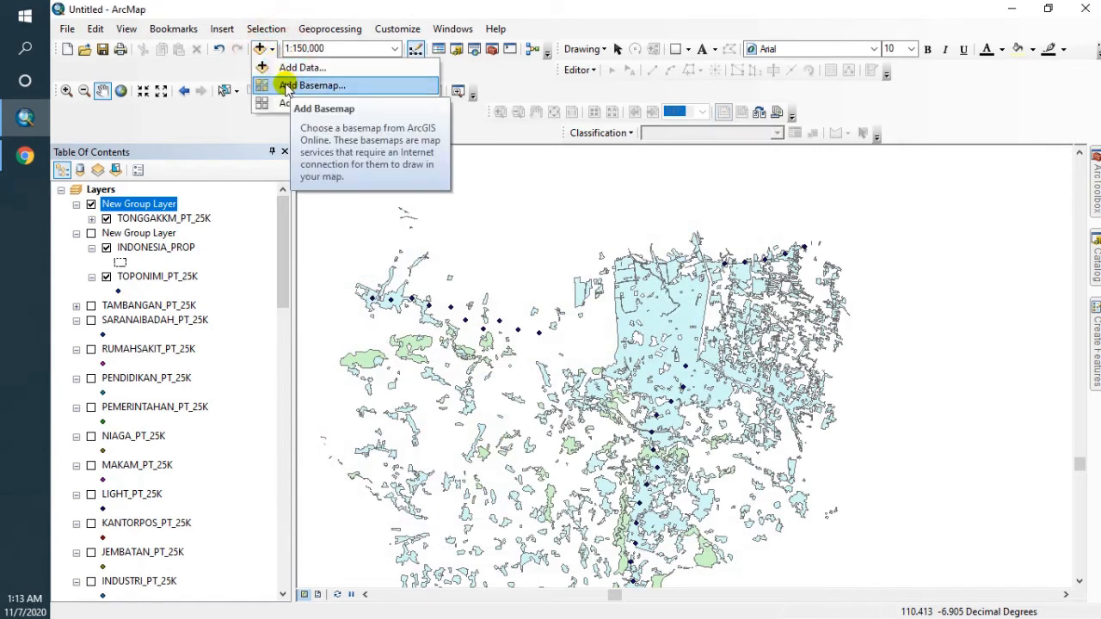
{"action": "left_click", "coordinate": [312, 86]}
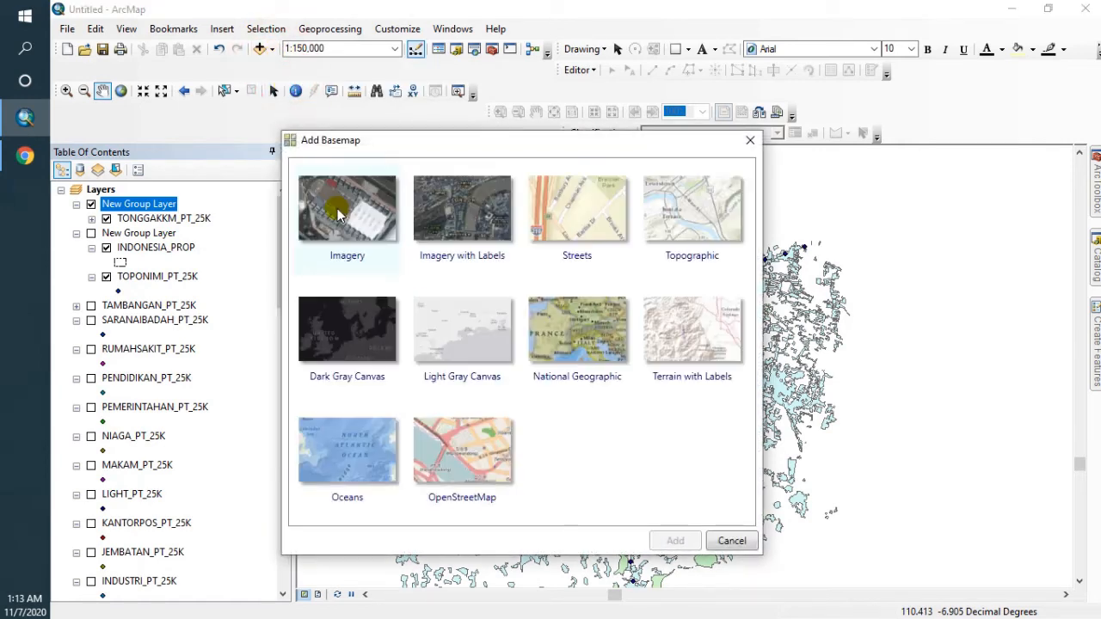
{"action": "left_click", "coordinate": [338, 215]}
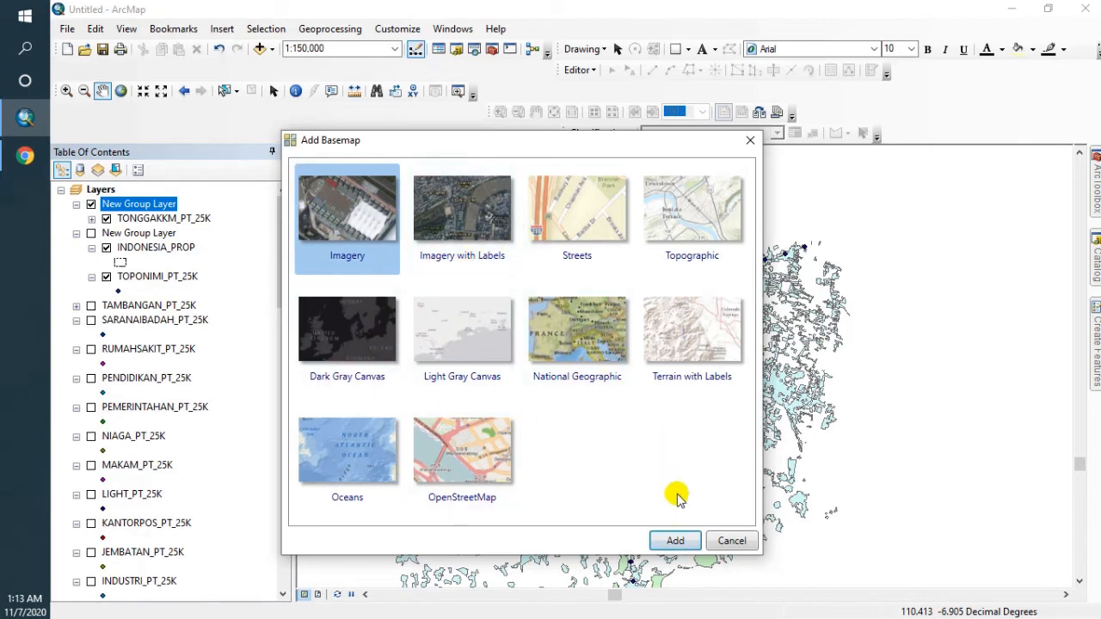
{"action": "left_click", "coordinate": [676, 540]}
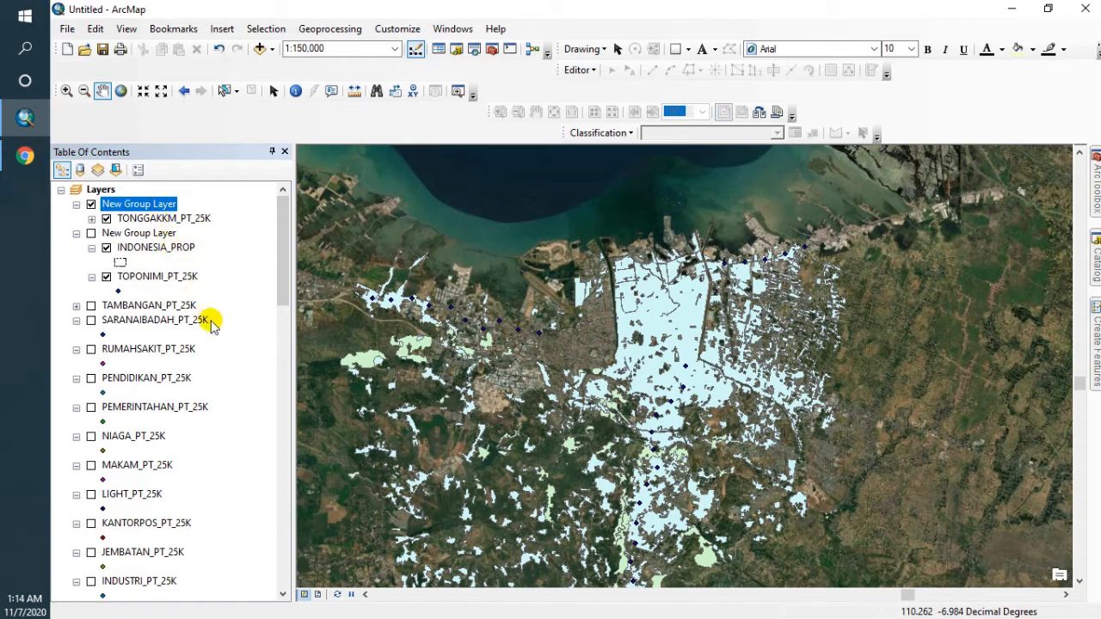
- Remove all group layers and shapefile layers down to ADMINISTRASIDESA_AR_25K from the data frame, keeping only the basemap
{"action": "scroll", "coordinate": [181, 413], "scroll_direction": "down", "scroll_amount": 15}
{"action": "scroll", "coordinate": [184, 430], "scroll_direction": "down", "scroll_amount": 5}
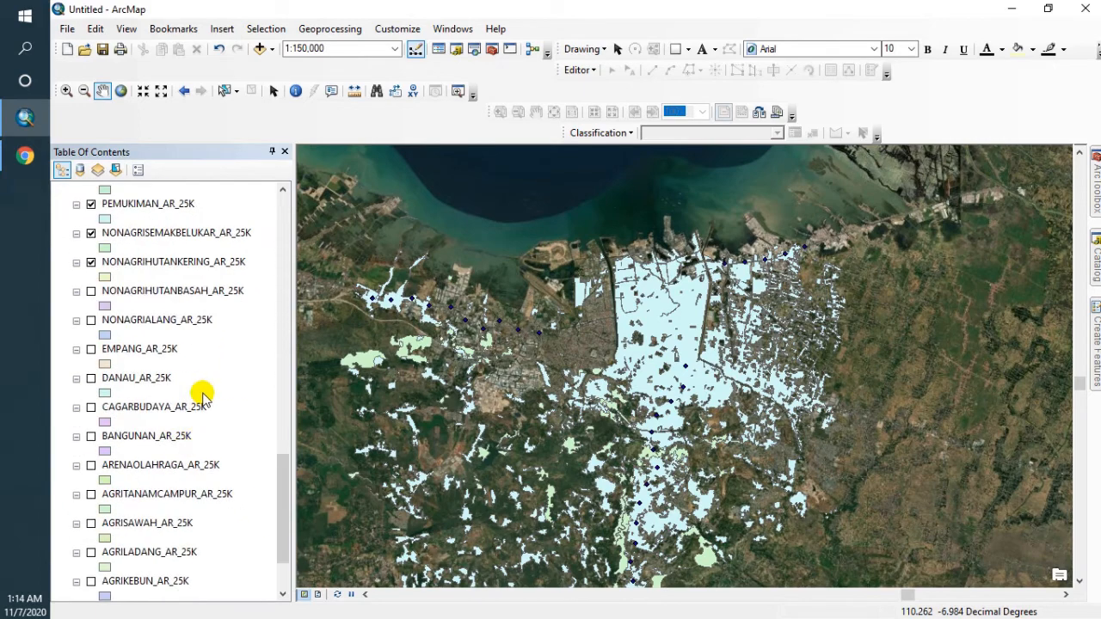
{"action": "left_click", "coordinate": [174, 522], "text": "shift"}
{"action": "right_click", "coordinate": [176, 521]}
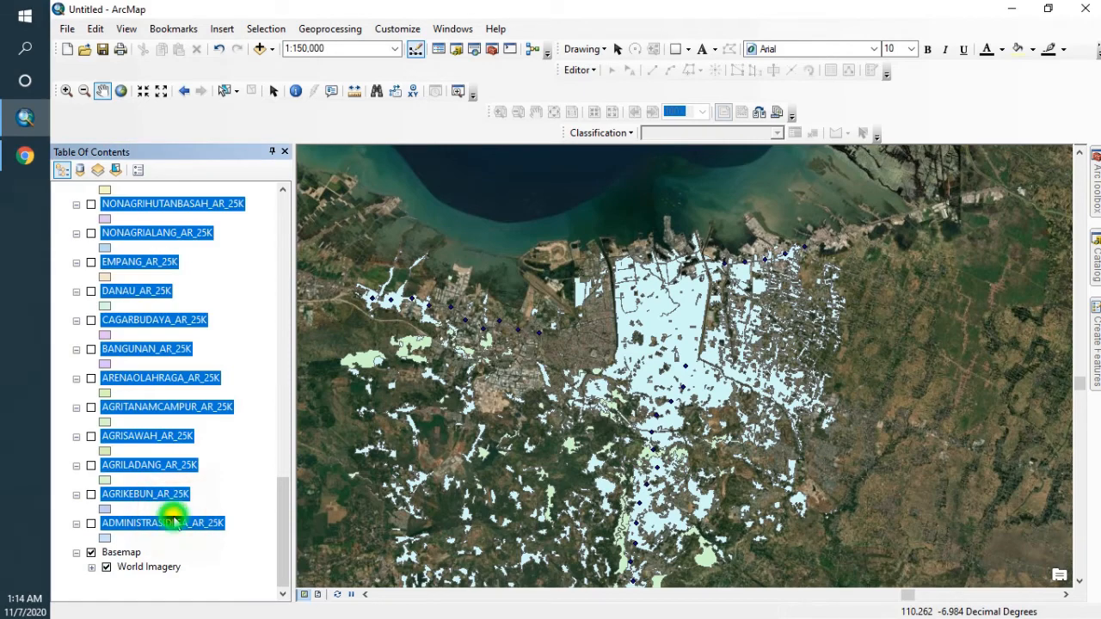
{"action": "left_click", "coordinate": [209, 389]}
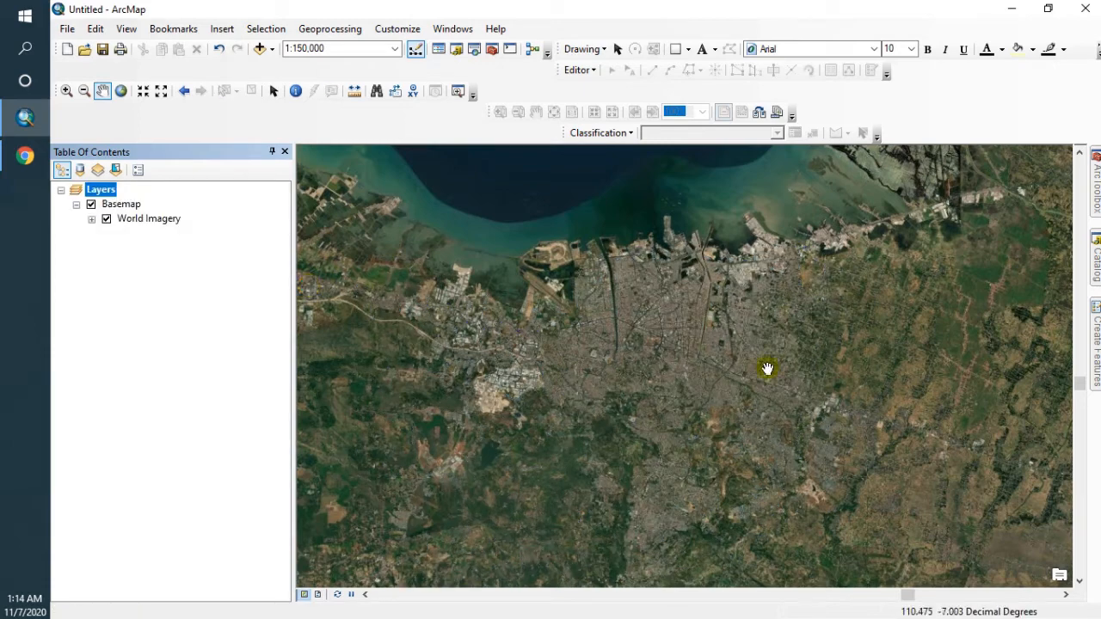
- Create a new folder directly under the E:\ folder connection in the Catalog
{"action": "left_click", "coordinate": [1095, 253]}
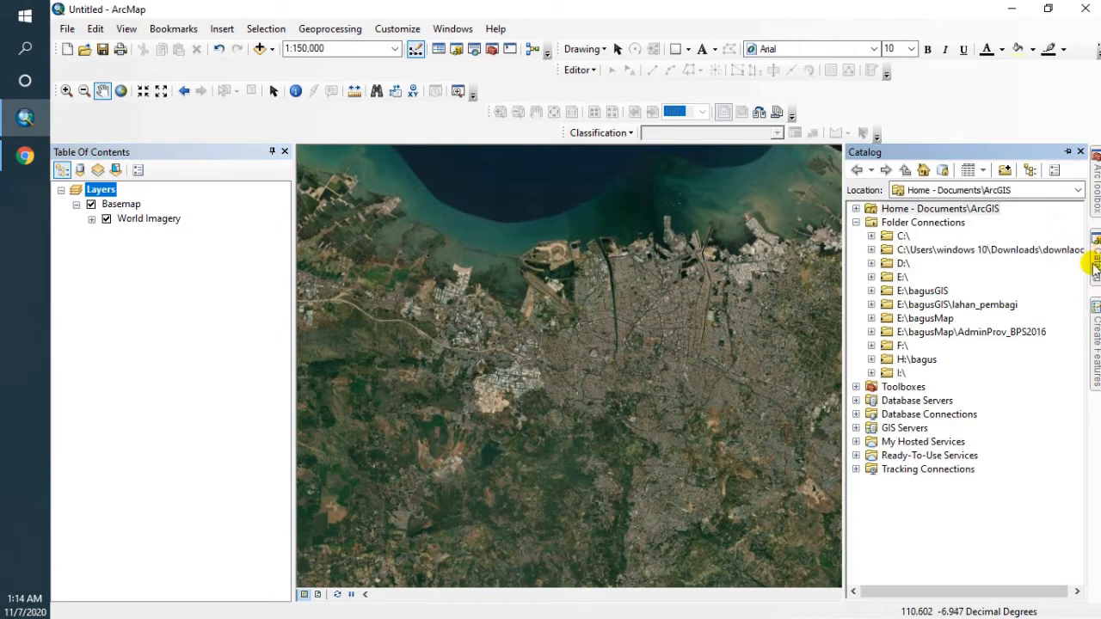
{"action": "left_click", "coordinate": [870, 277]}
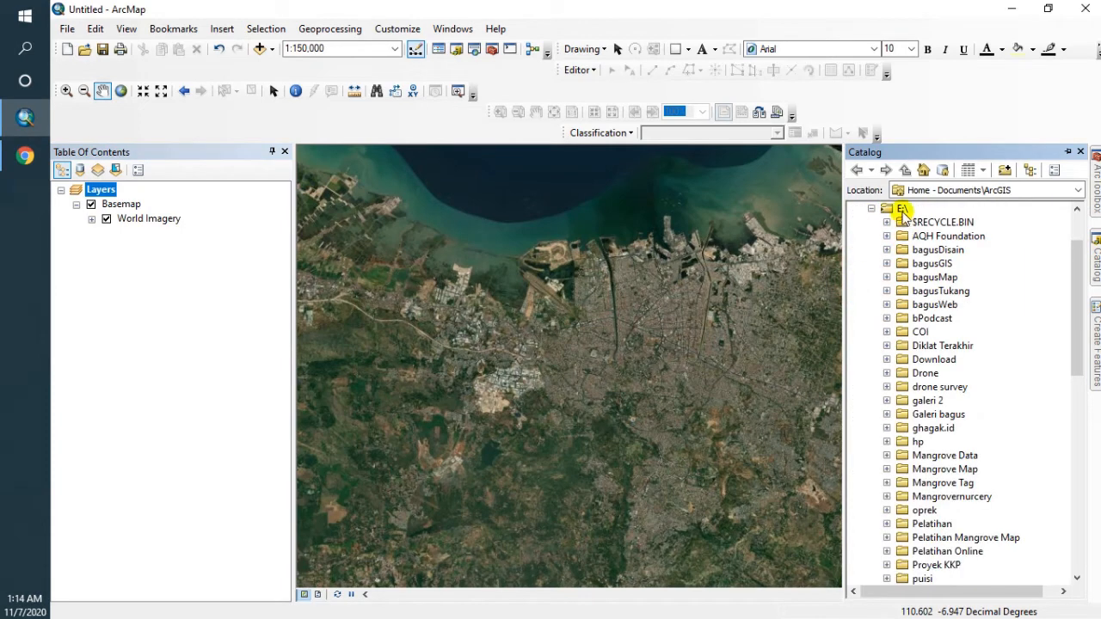
{"action": "left_click", "coordinate": [902, 212]}
{"action": "right_click", "coordinate": [902, 211]}
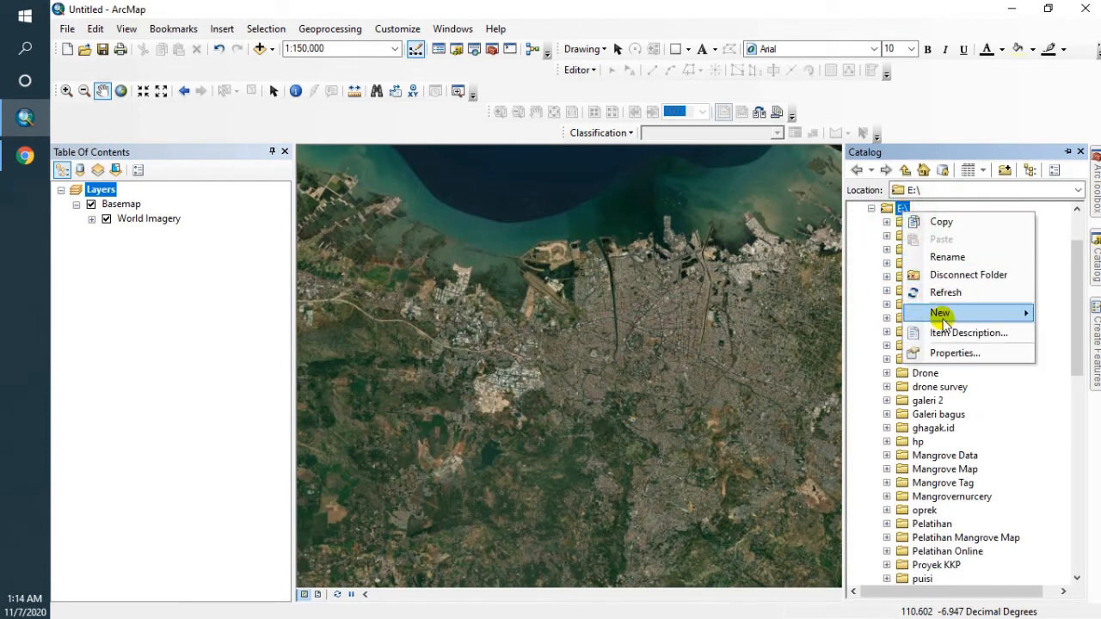
{"action": "mouse_move", "coordinate": [944, 318]}
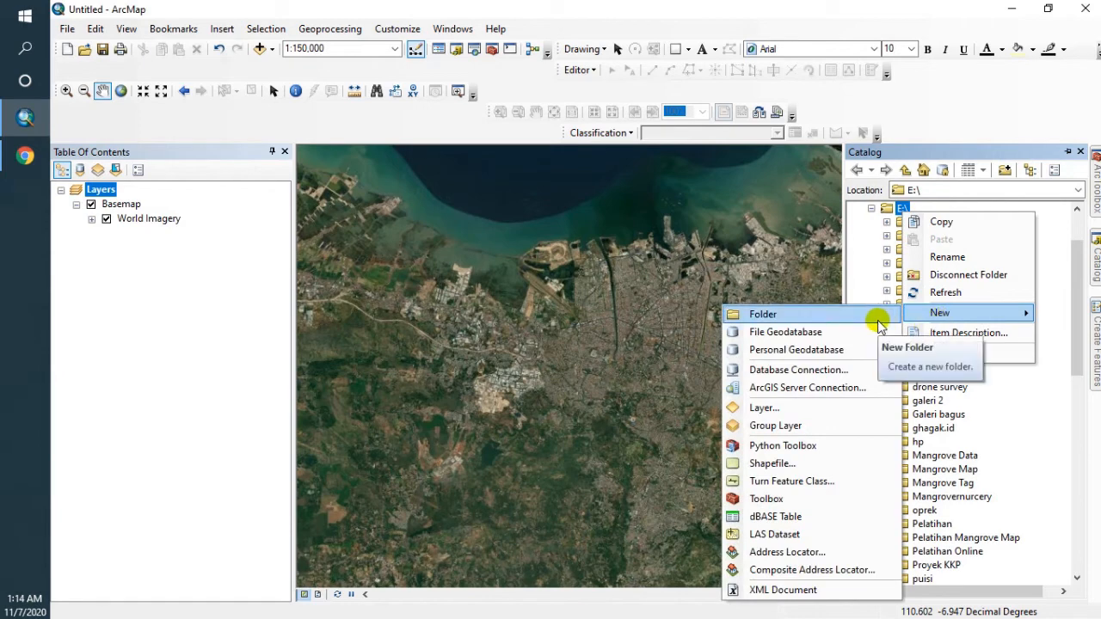
{"action": "left_click", "coordinate": [879, 324]}
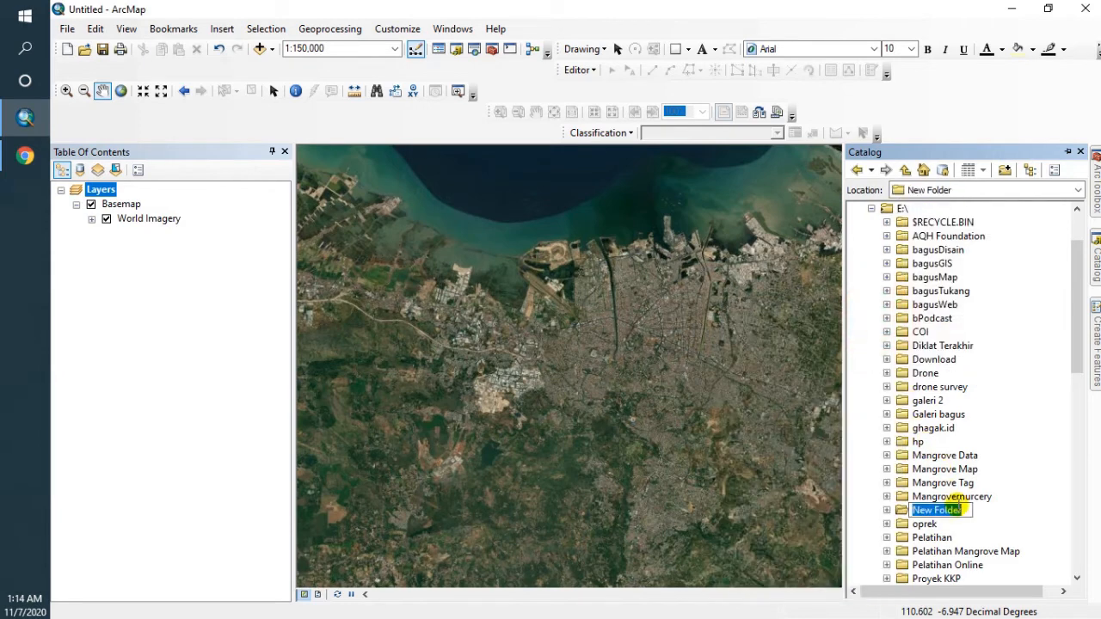
{"action": "left_click", "coordinate": [943, 485]}
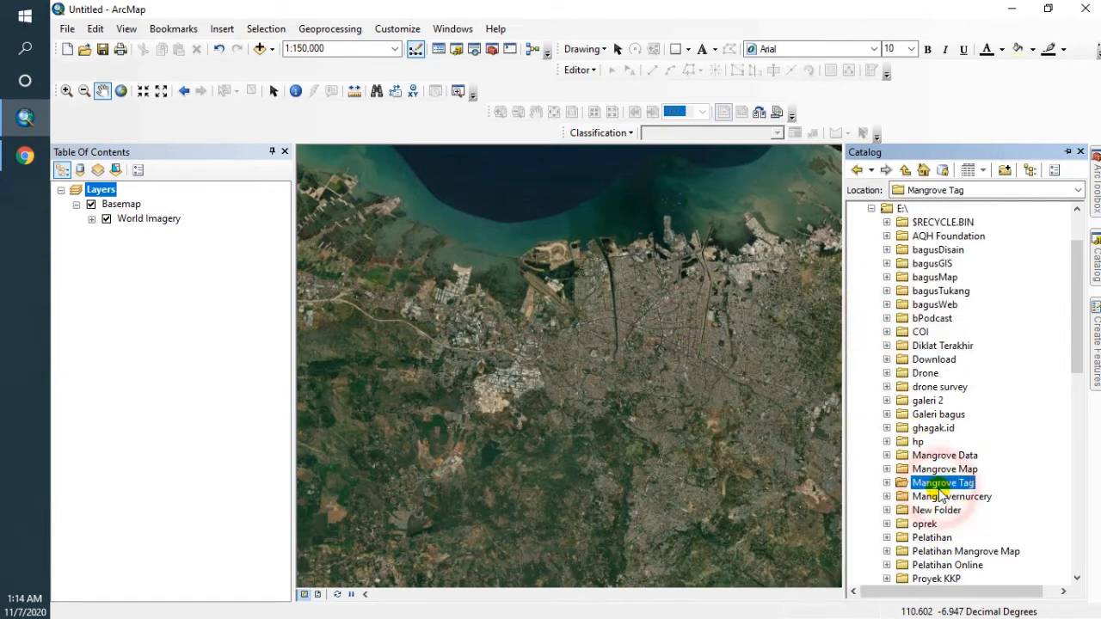
{"action": "left_click", "coordinate": [951, 457]}
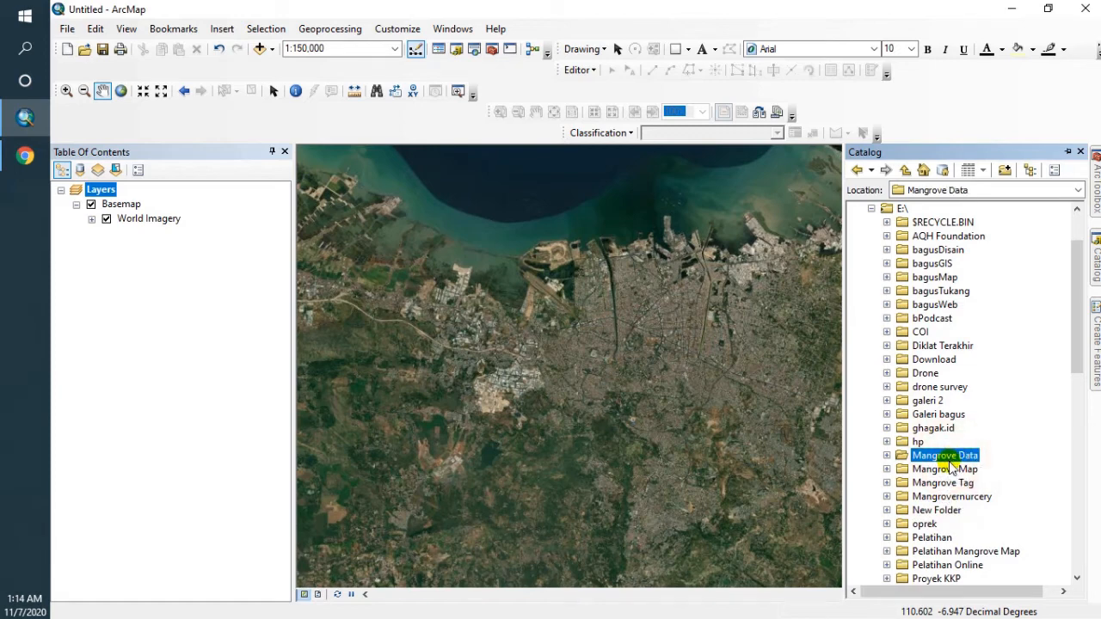
{"action": "right_click", "coordinate": [949, 460]}
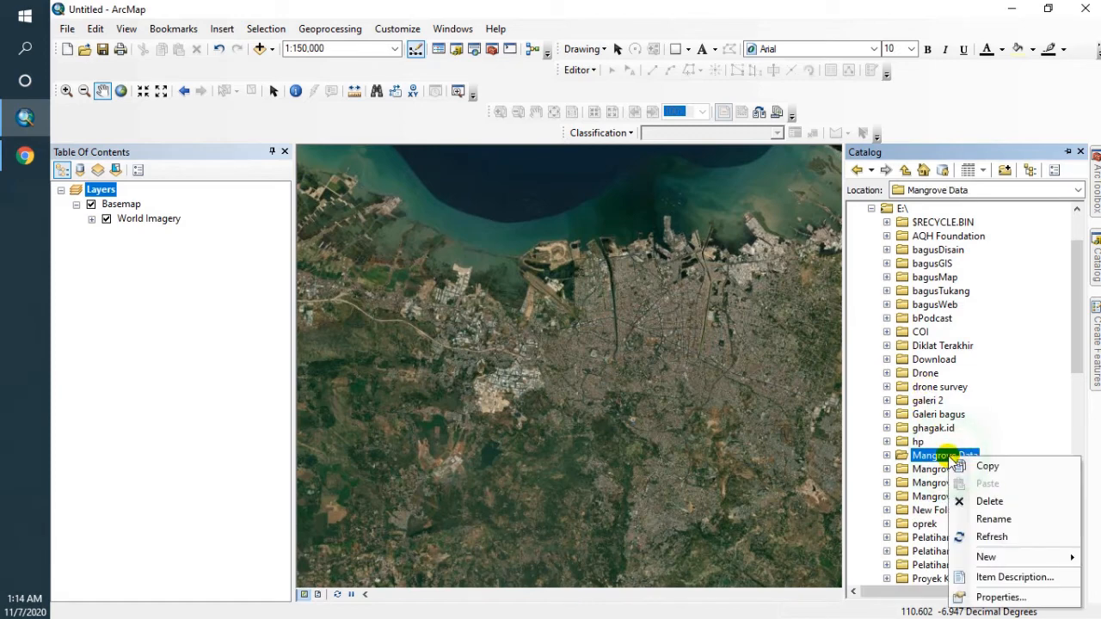
{"action": "mouse_move", "coordinate": [985, 558]}
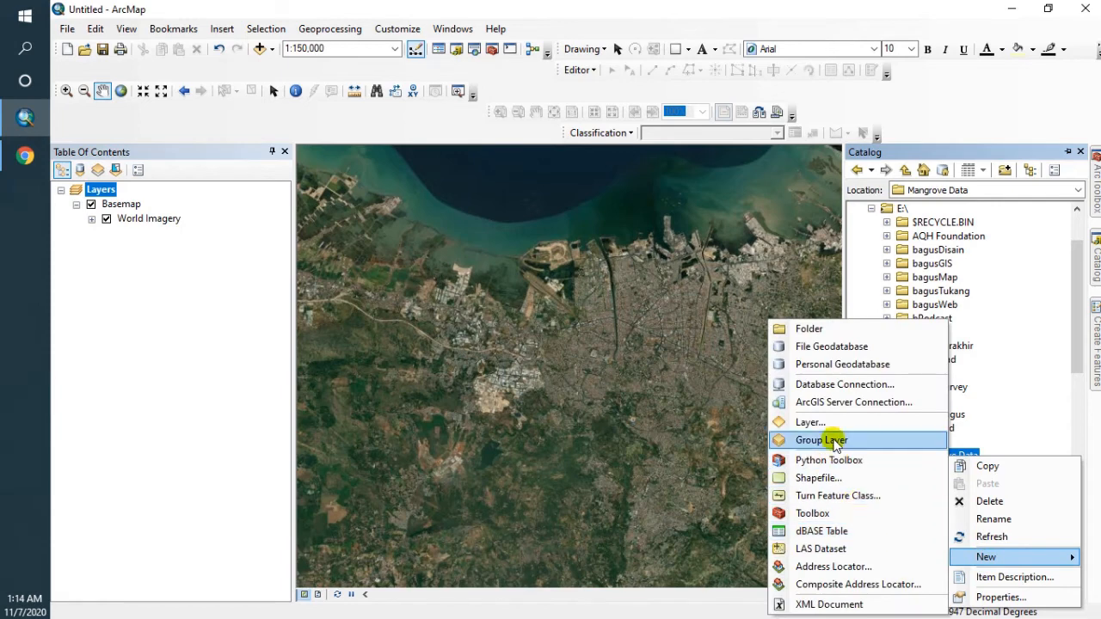
{"action": "left_click", "coordinate": [976, 421]}
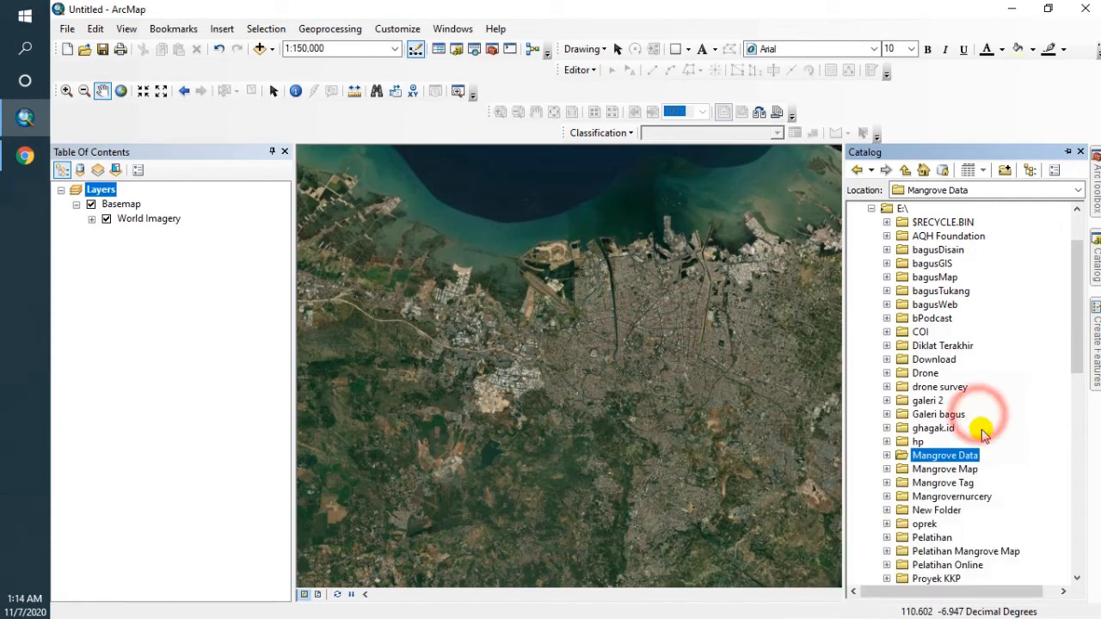
- Rename the new folder on E:\ as Shp
{"action": "left_click", "coordinate": [939, 511]}
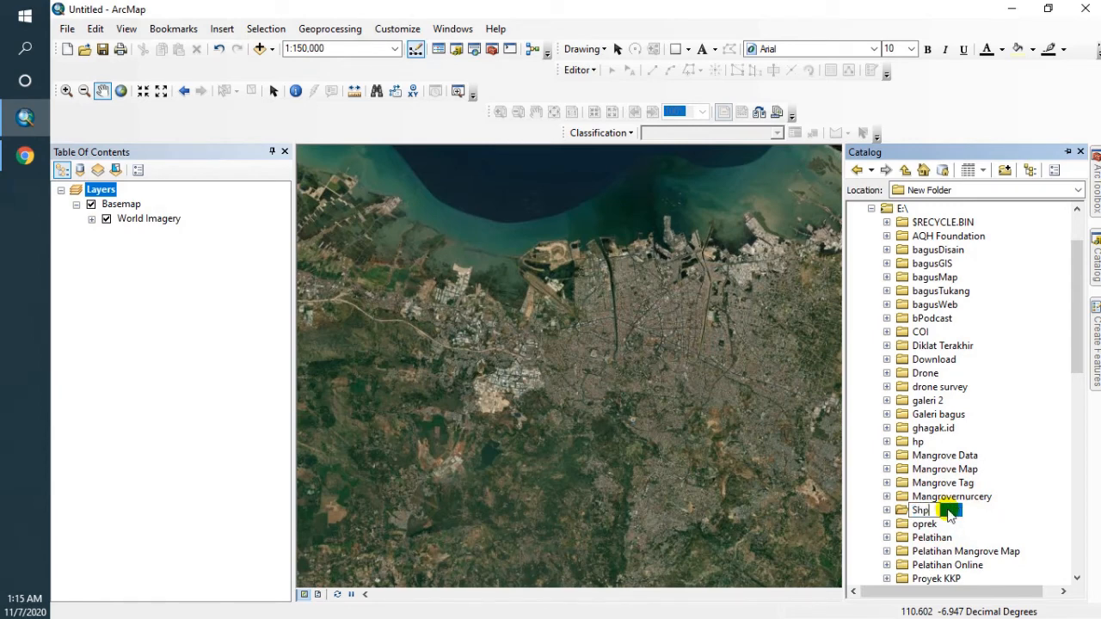
{"action": "left_click", "coordinate": [931, 523]}
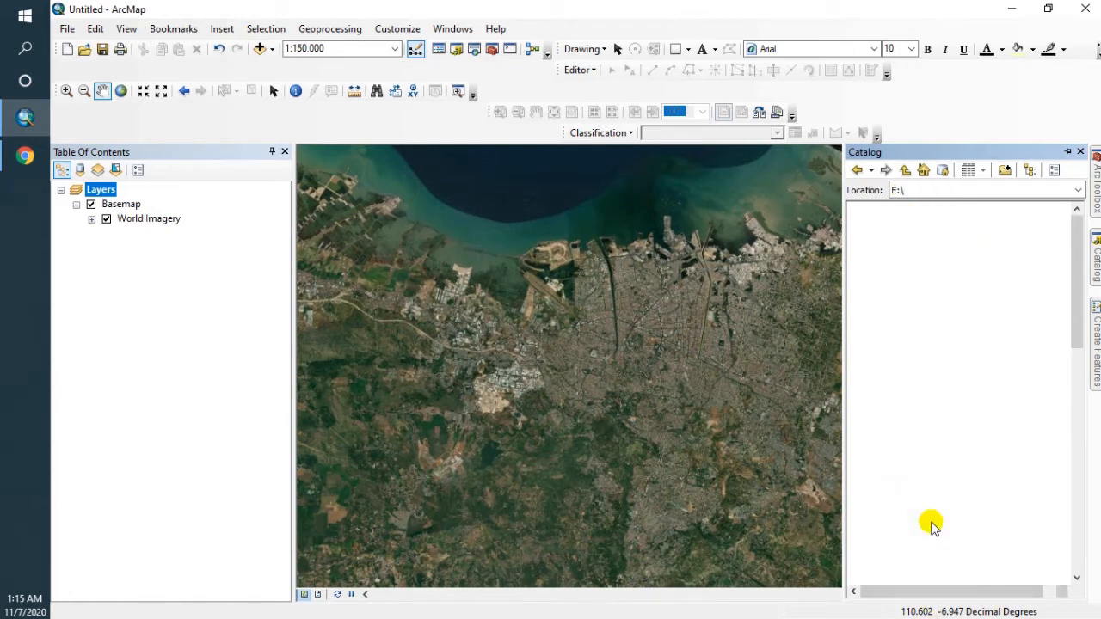
{"action": "left_click", "coordinate": [933, 523]}
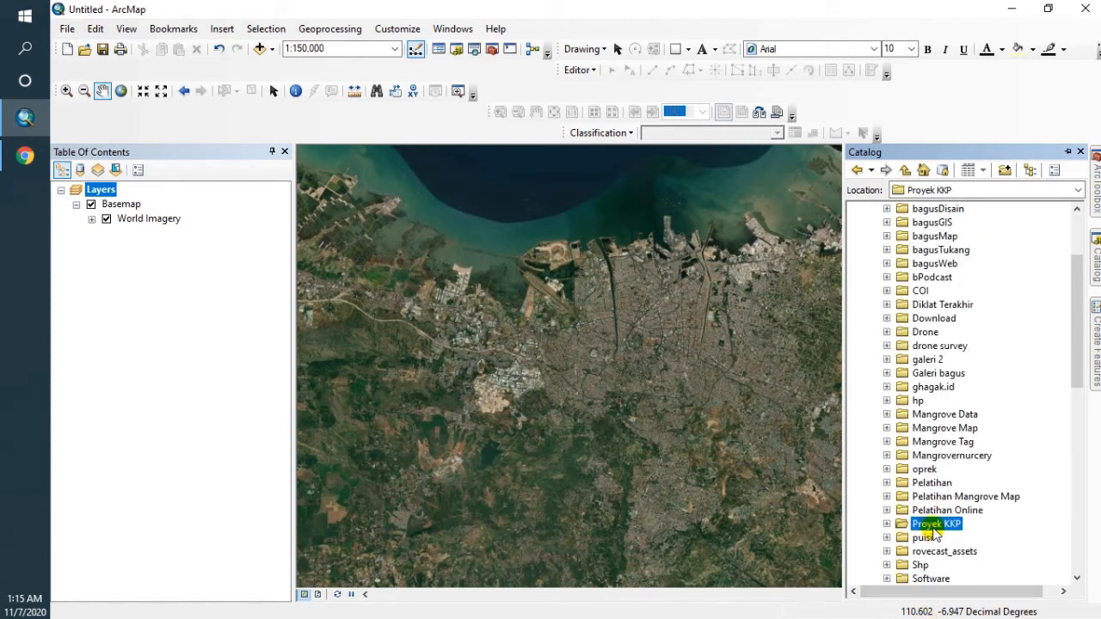
{"action": "scroll", "coordinate": [934, 532], "scroll_direction": "down", "scroll_amount": 2}
{"action": "right_click", "coordinate": [921, 482]}
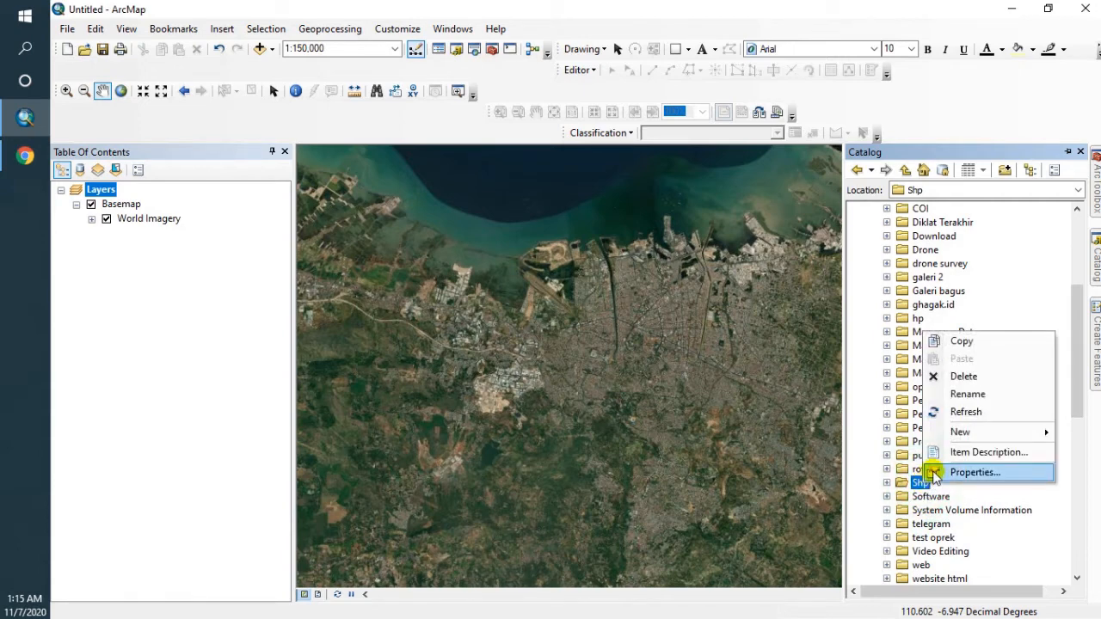
{"action": "mouse_move", "coordinate": [967, 438]}
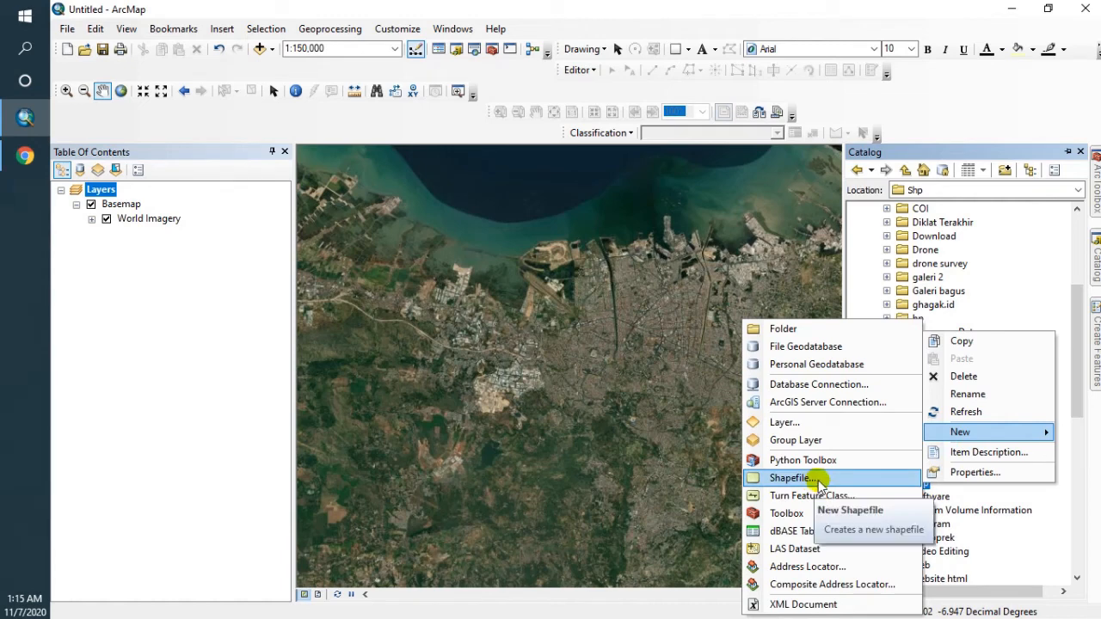
{"action": "left_click", "coordinate": [927, 495]}
{"action": "right_click", "coordinate": [918, 485]}
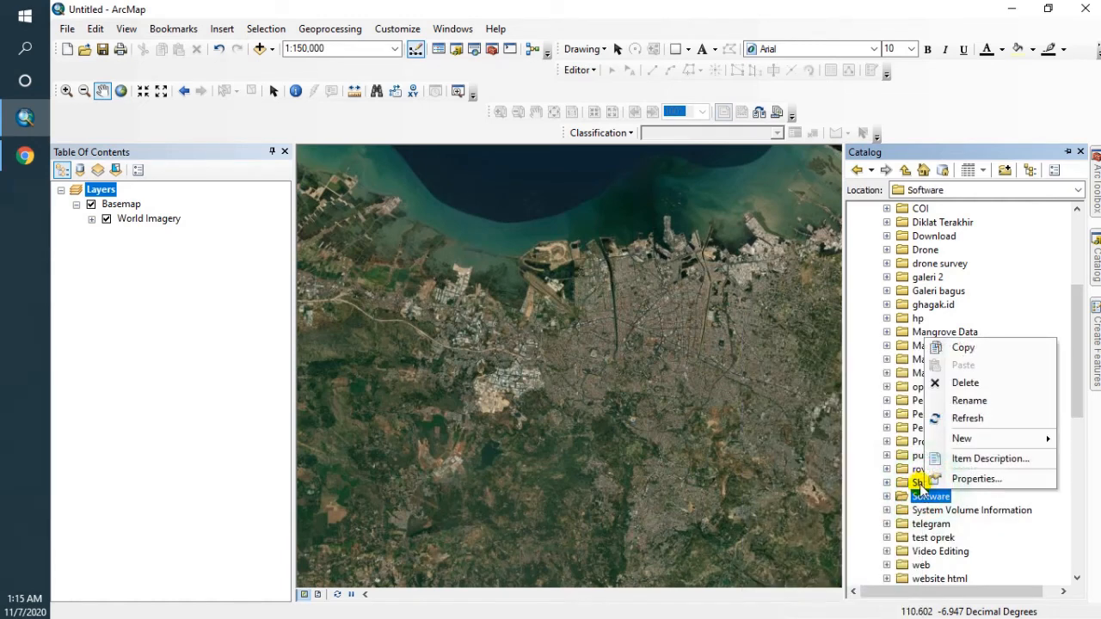
- Start a new shapefile in the Shp folder with feature type Polygon and the name bangunan
{"action": "left_click", "coordinate": [919, 484]}
{"action": "right_click", "coordinate": [912, 480]}
{"action": "mouse_move", "coordinate": [949, 428]}
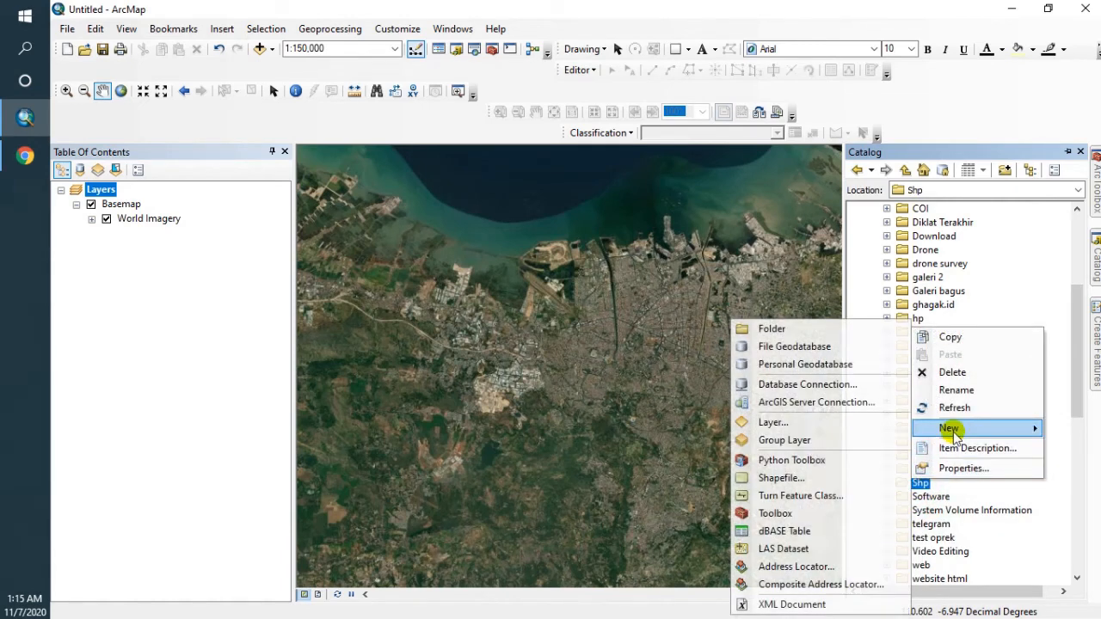
{"action": "left_click", "coordinate": [800, 480]}
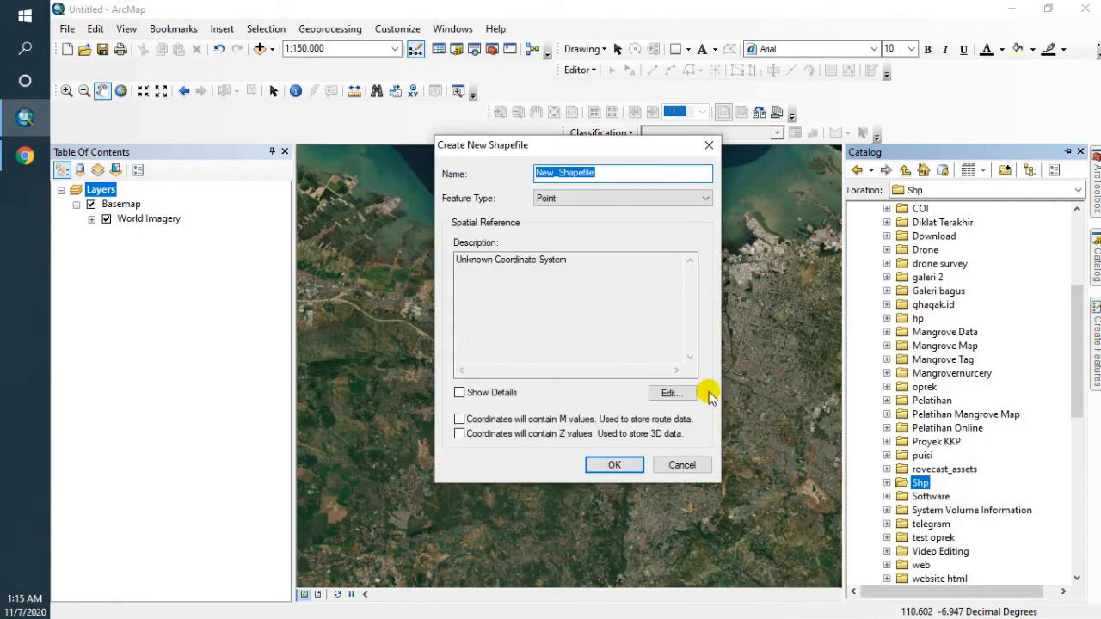
{"action": "left_click", "coordinate": [585, 200]}
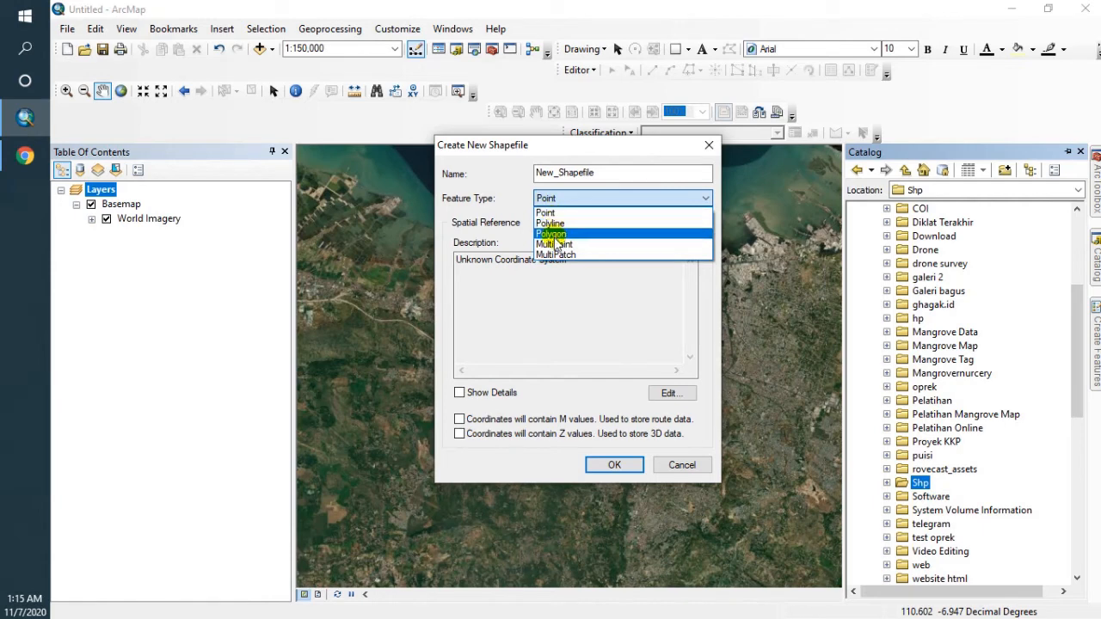
{"action": "left_click", "coordinate": [555, 234]}
{"action": "double_click", "coordinate": [618, 172]}
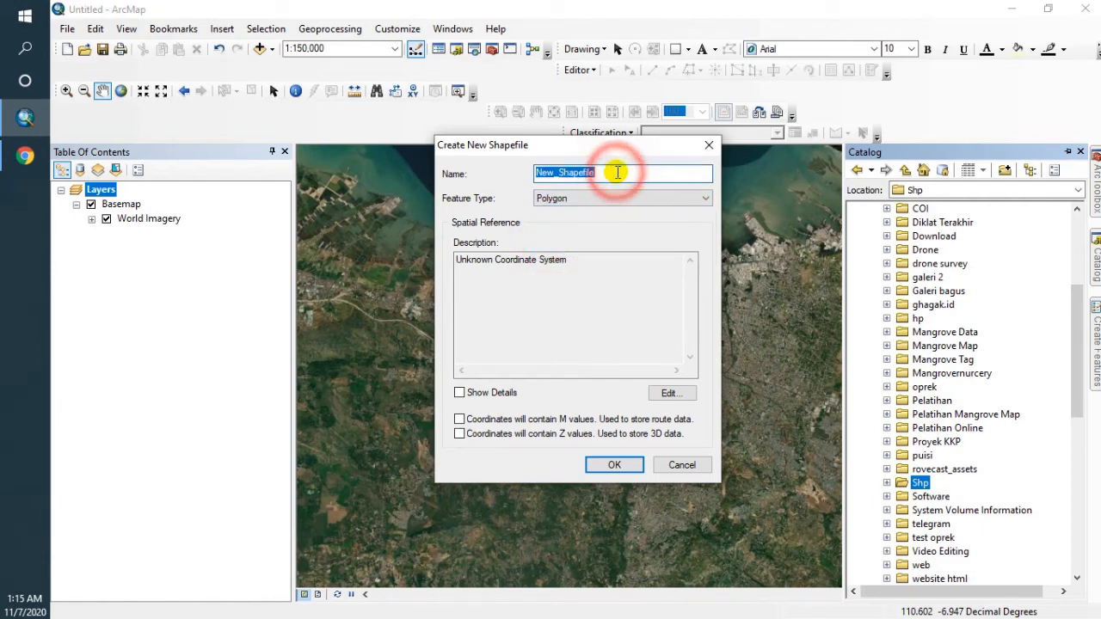
{"action": "type", "text": "bangunan"}
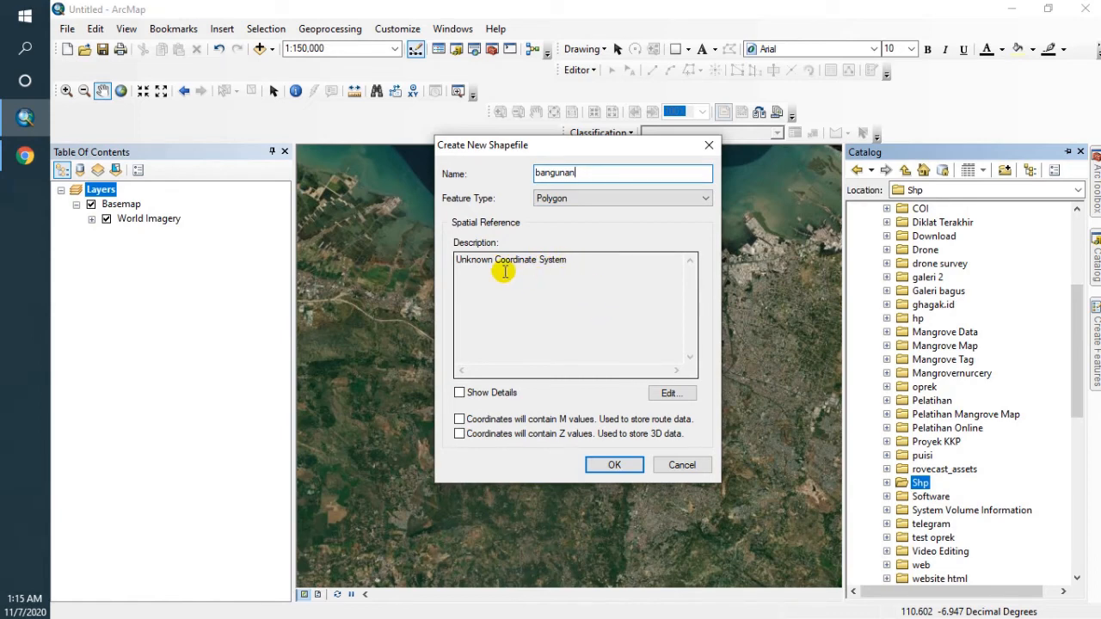
- Assign the WGS 1984 geographic coordinate system to the bangunan shapefile and create it
{"action": "left_click", "coordinate": [670, 393]}
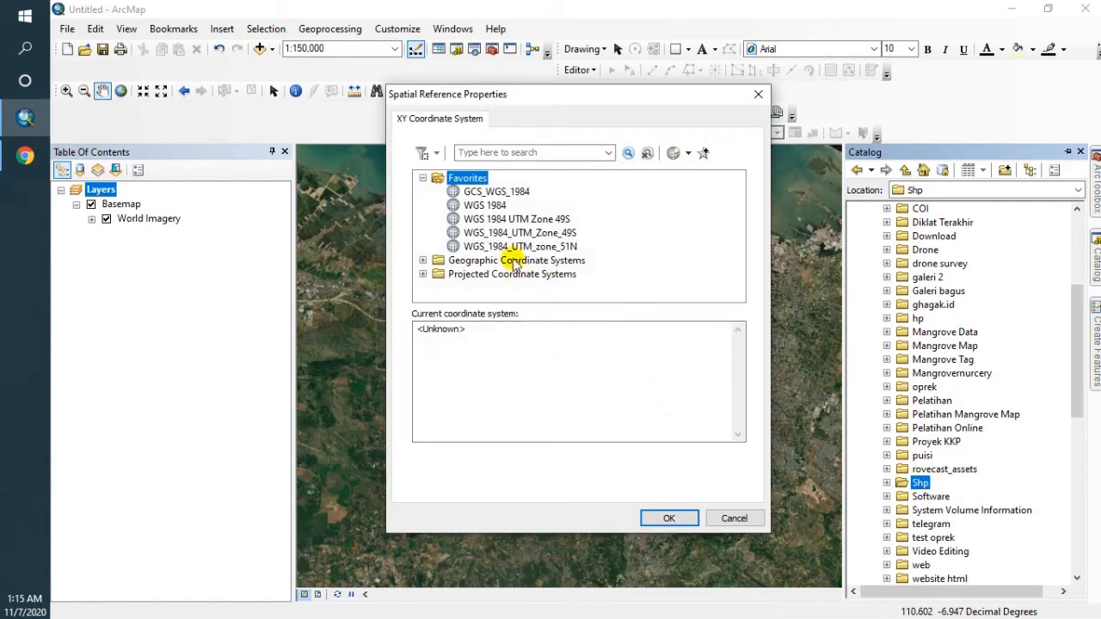
{"action": "left_click", "coordinate": [501, 207]}
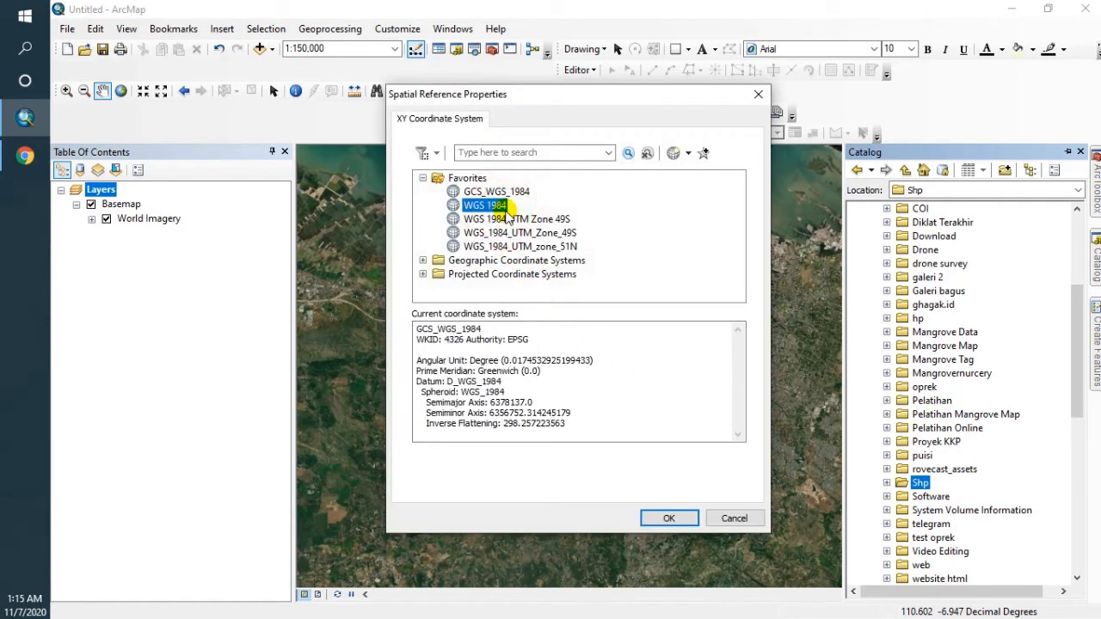
{"action": "left_click", "coordinate": [551, 220]}
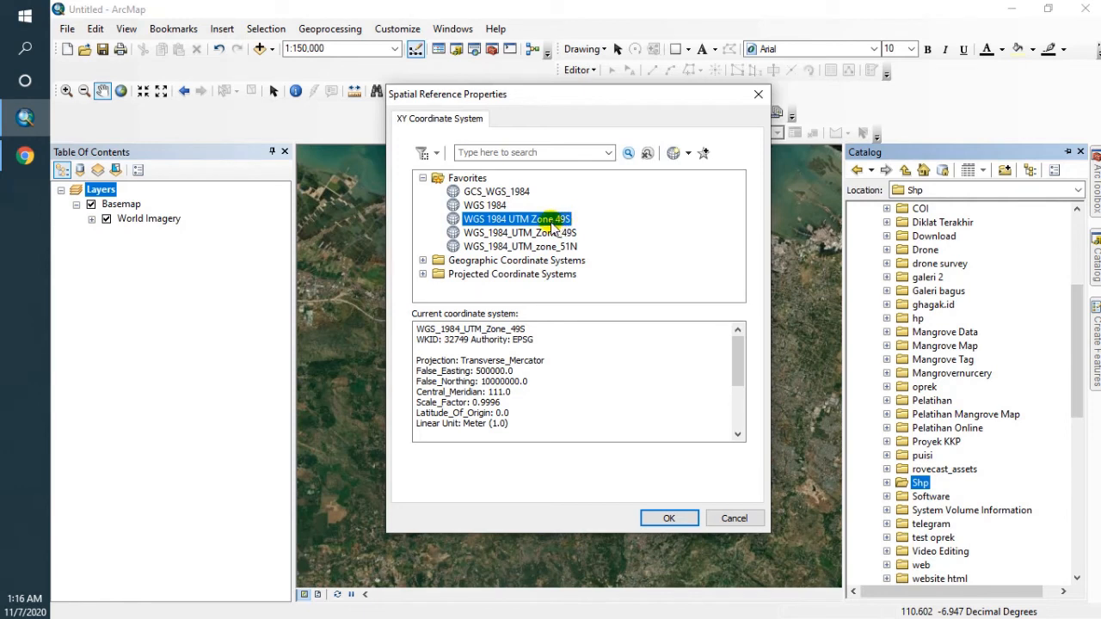
{"action": "left_click", "coordinate": [489, 207]}
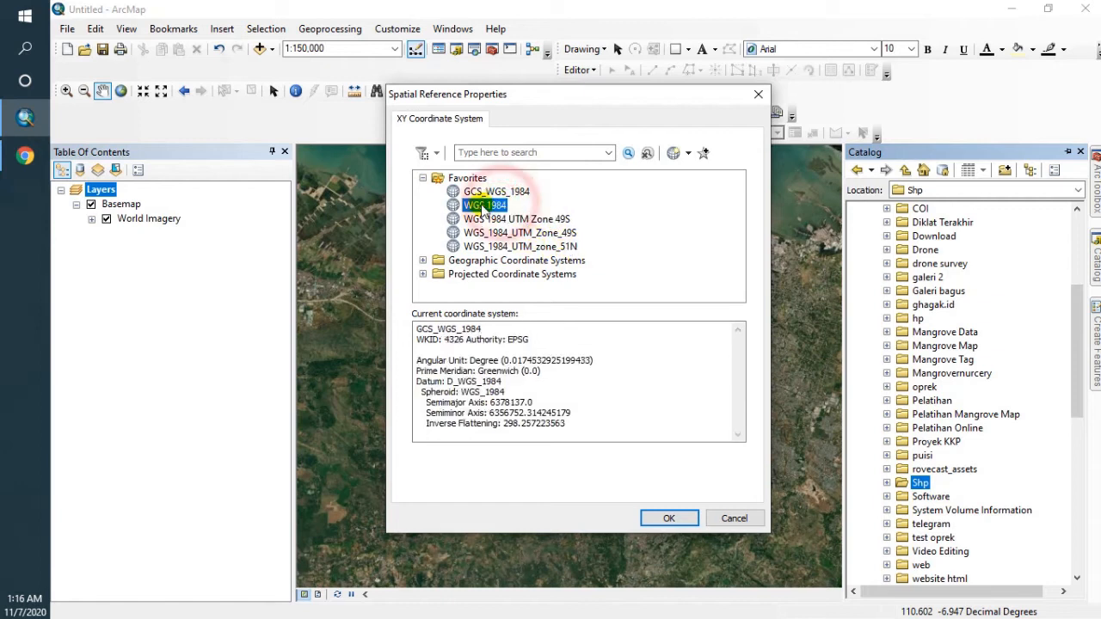
{"action": "left_click", "coordinate": [669, 519]}
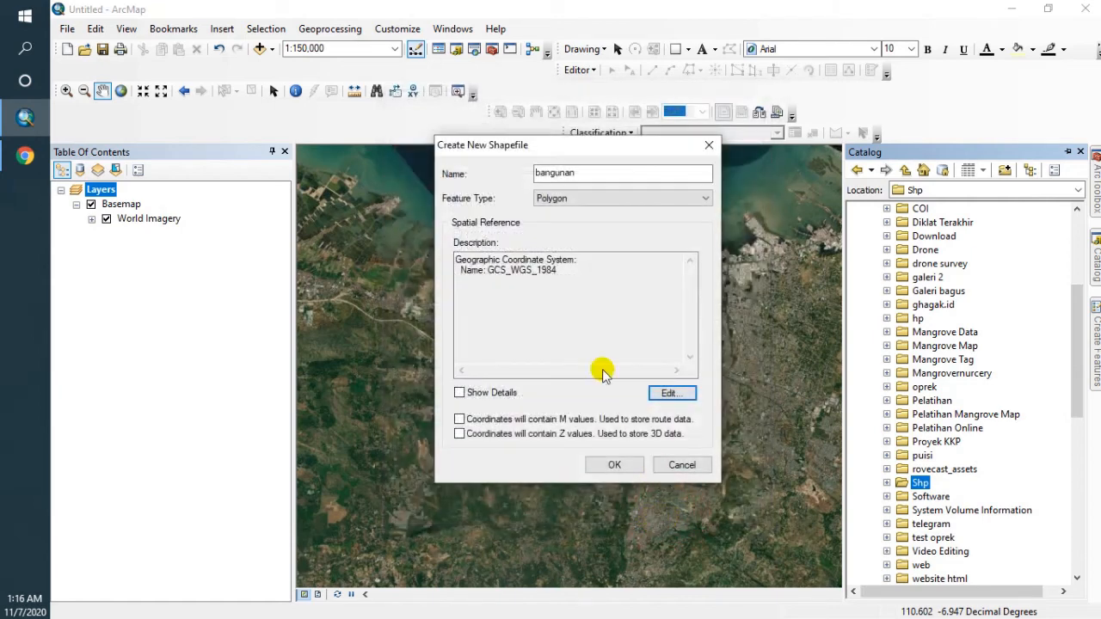
{"action": "left_click", "coordinate": [616, 466]}
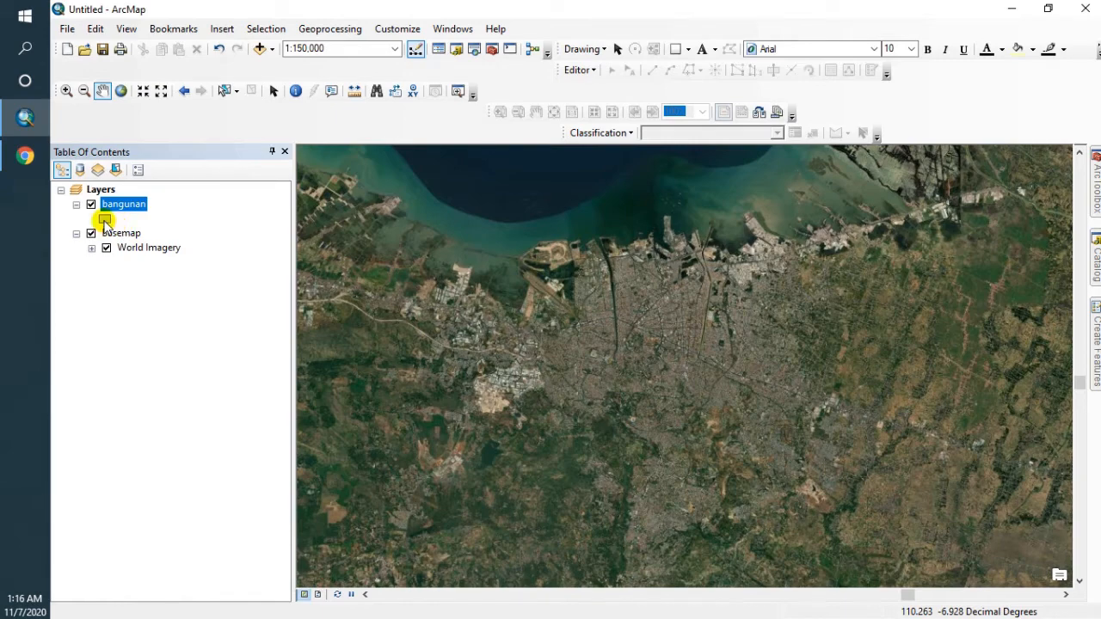
- Symbolize the bangunan layer with no fill color and a red outline of width 1
{"action": "left_click", "coordinate": [104, 222]}
{"action": "left_click", "coordinate": [529, 283]}
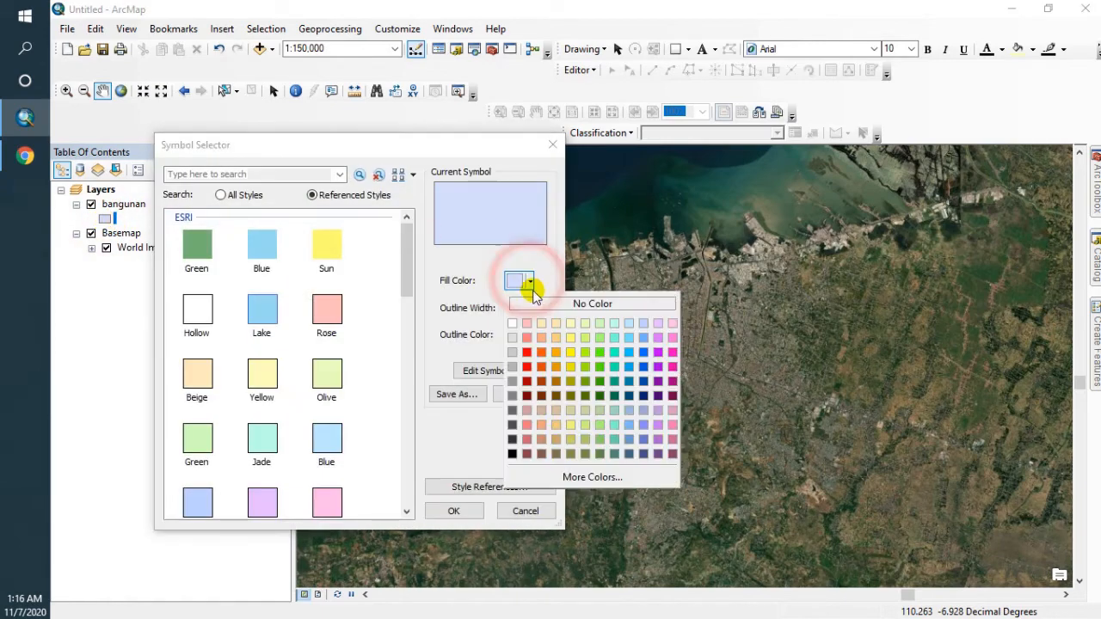
{"action": "left_click", "coordinate": [540, 303]}
{"action": "left_click", "coordinate": [524, 336]}
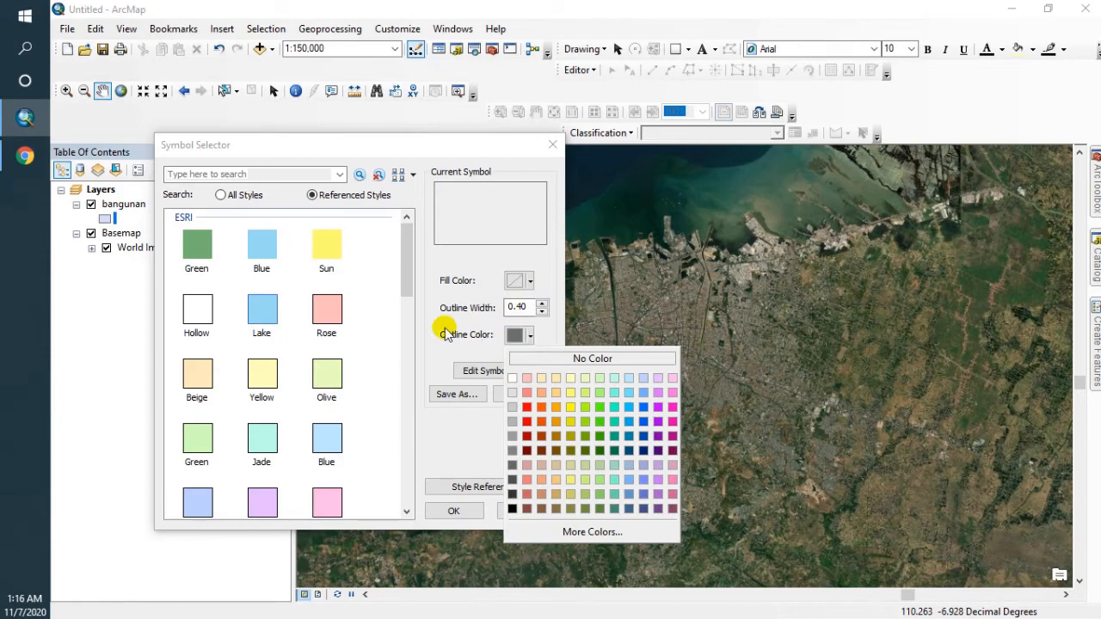
{"action": "left_click", "coordinate": [526, 408]}
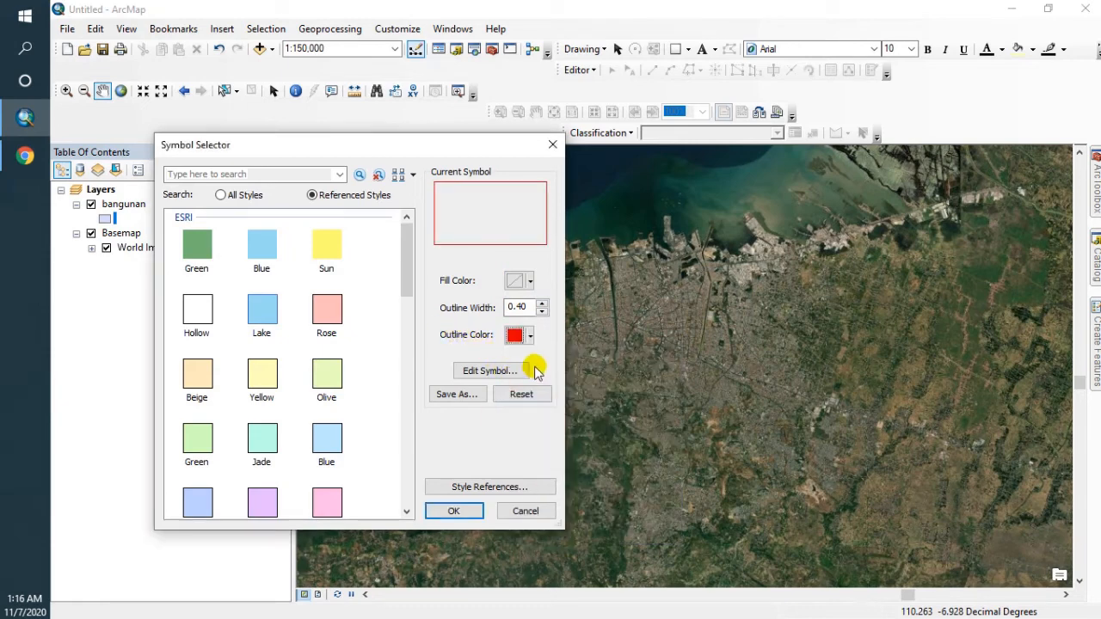
{"action": "left_click", "coordinate": [542, 303]}
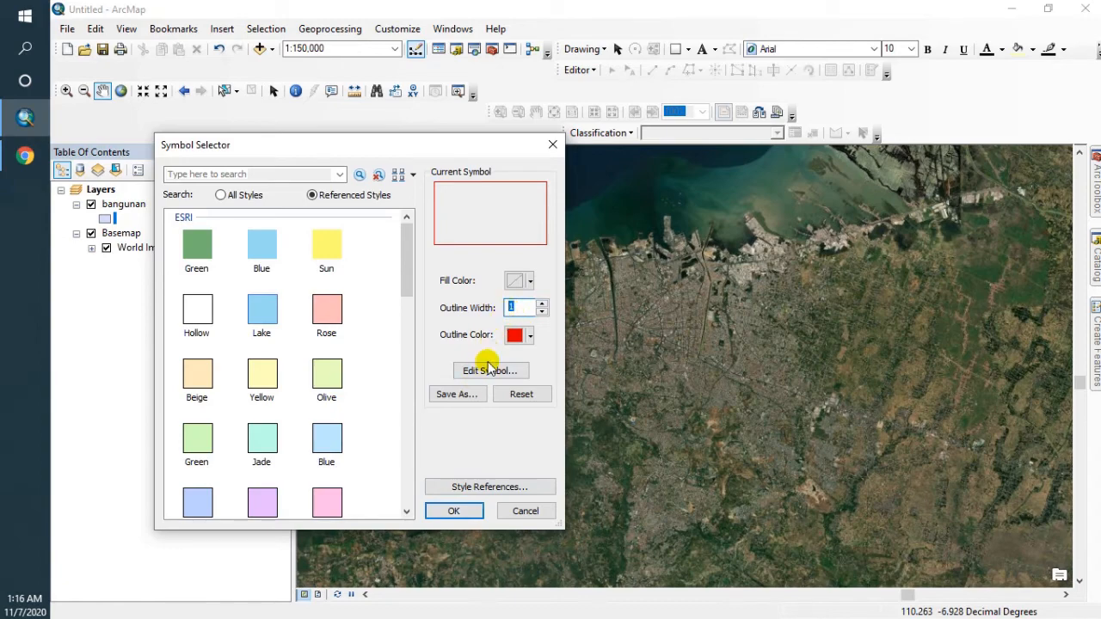
{"action": "left_click", "coordinate": [456, 511]}
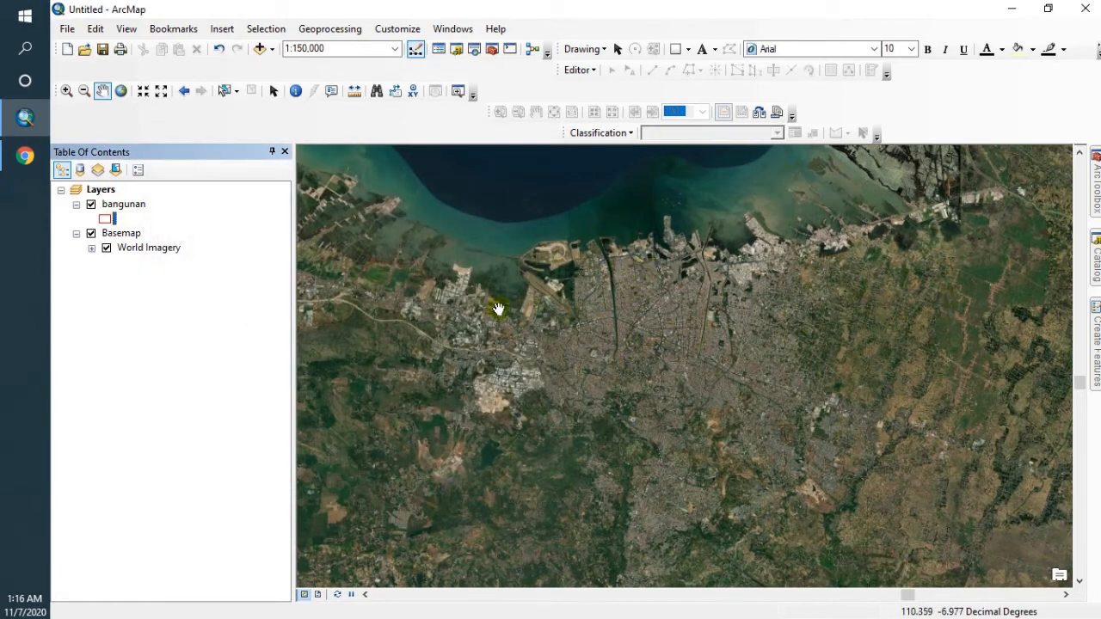
- Start editing the bangunan layer and choose its feature template for drawing polygons
{"action": "right_click", "coordinate": [127, 209]}
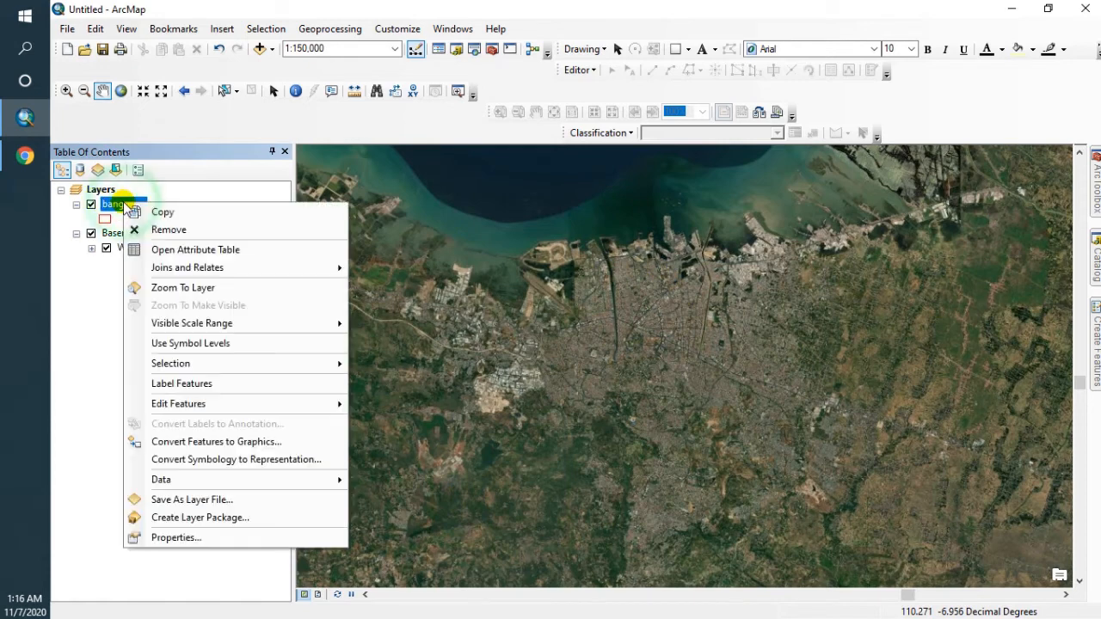
{"action": "mouse_move", "coordinate": [241, 404]}
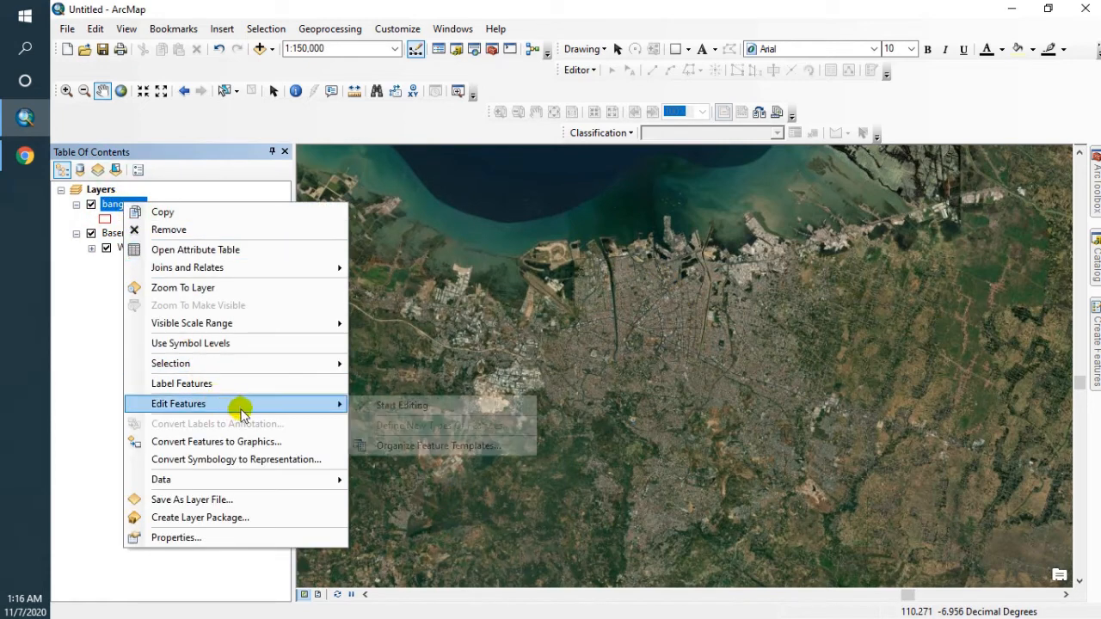
{"action": "left_click", "coordinate": [386, 414]}
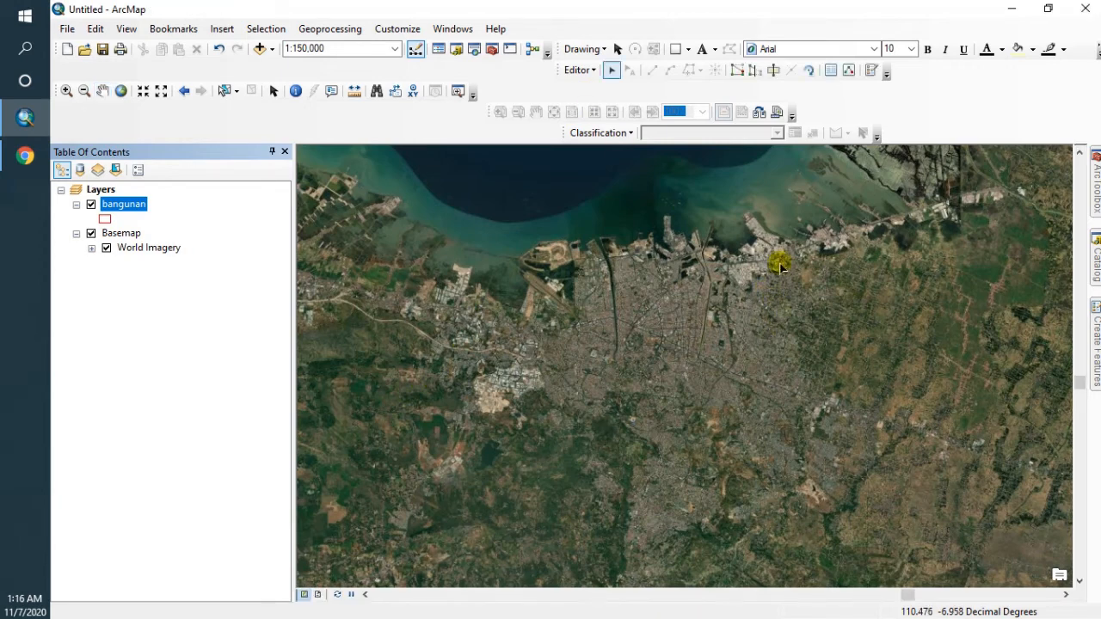
{"action": "left_click", "coordinate": [1094, 336]}
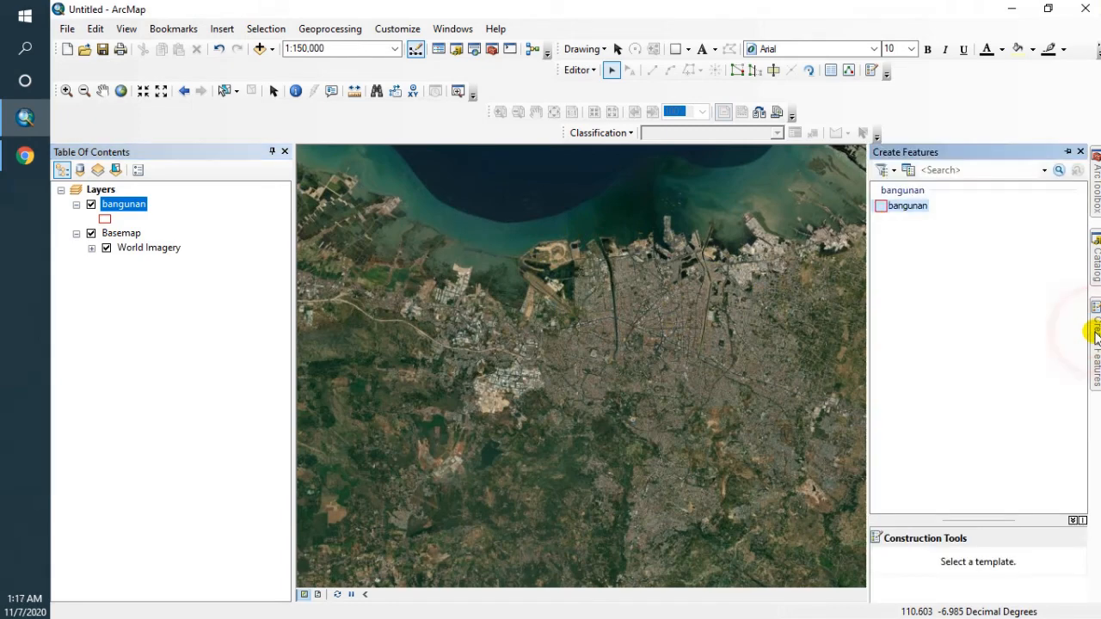
{"action": "left_click", "coordinate": [917, 211]}
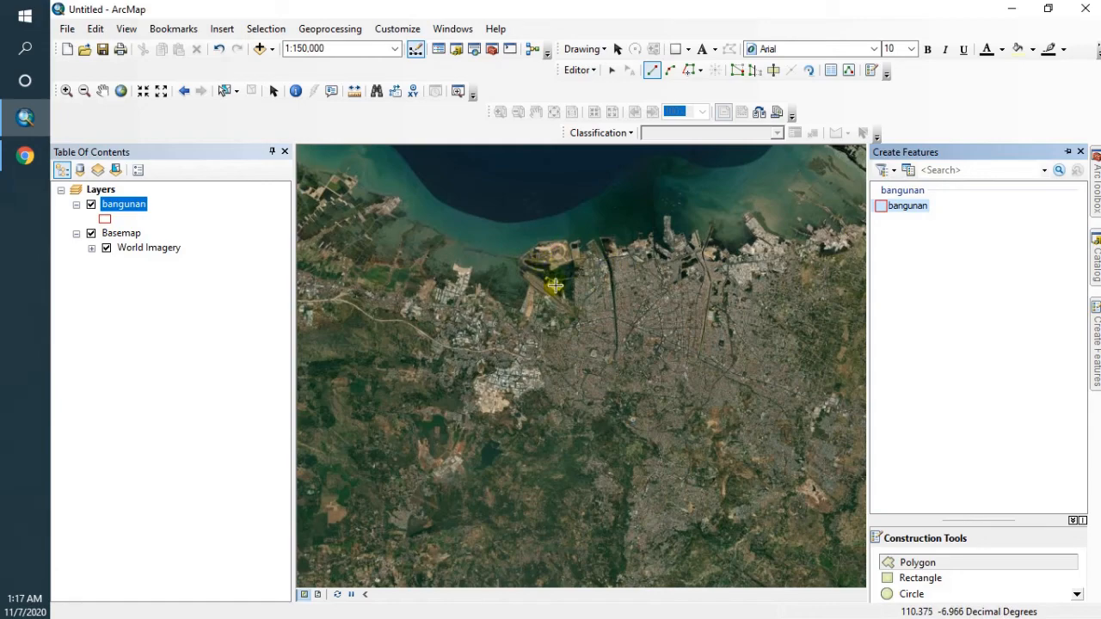
- Digitize a four-sided bangunan polygon around the building cluster just below the southeastern end of the airport runway
{"action": "scroll", "coordinate": [555, 286], "scroll_direction": "up", "scroll_amount": 5}
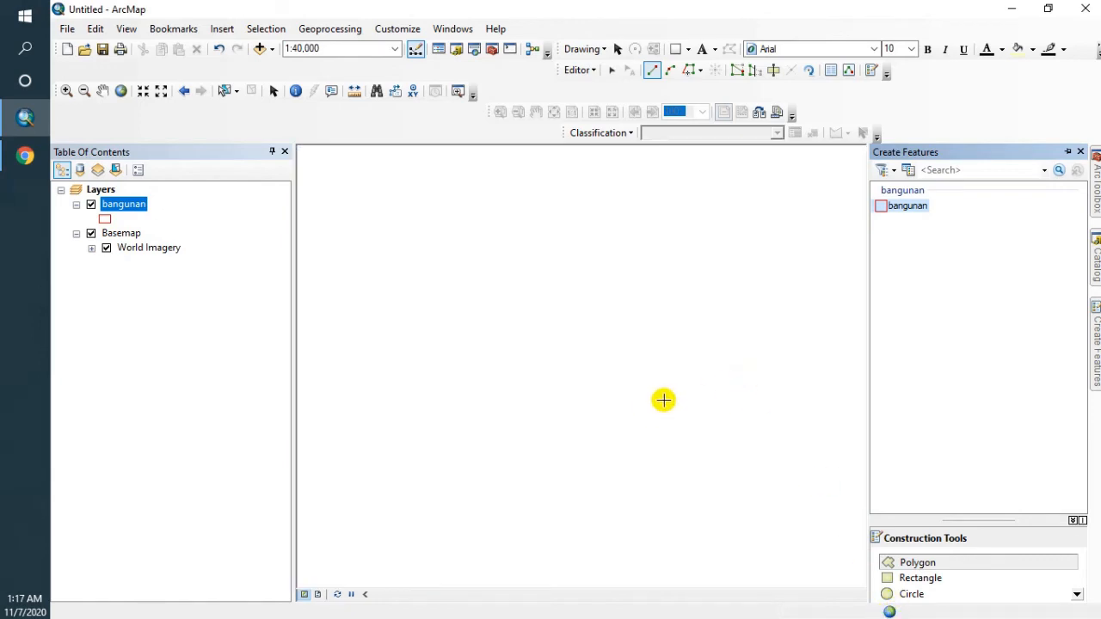
{"action": "scroll", "coordinate": [550, 344], "scroll_direction": "up", "scroll_amount": 2}
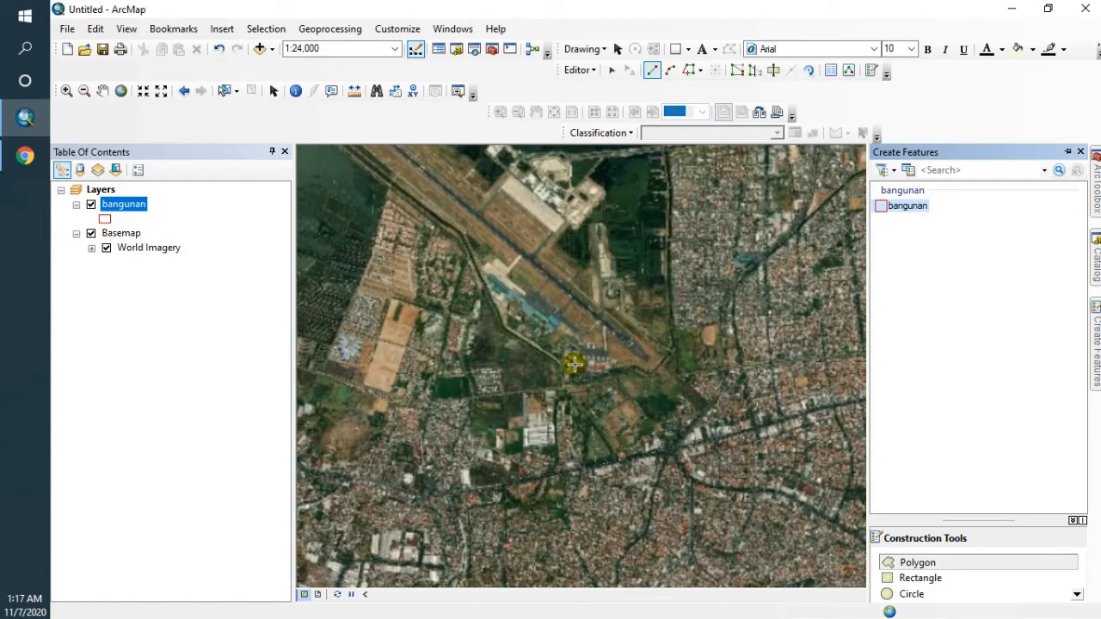
{"action": "scroll", "coordinate": [582, 365], "scroll_direction": "up", "scroll_amount": 1}
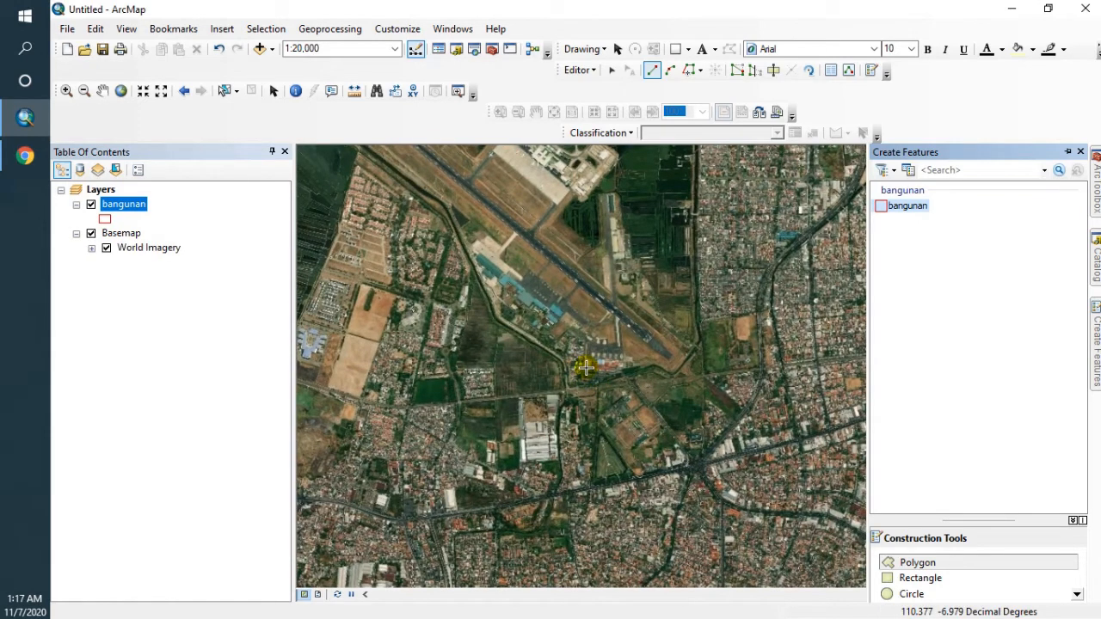
{"action": "left_click", "coordinate": [595, 369]}
{"action": "left_click", "coordinate": [629, 367]}
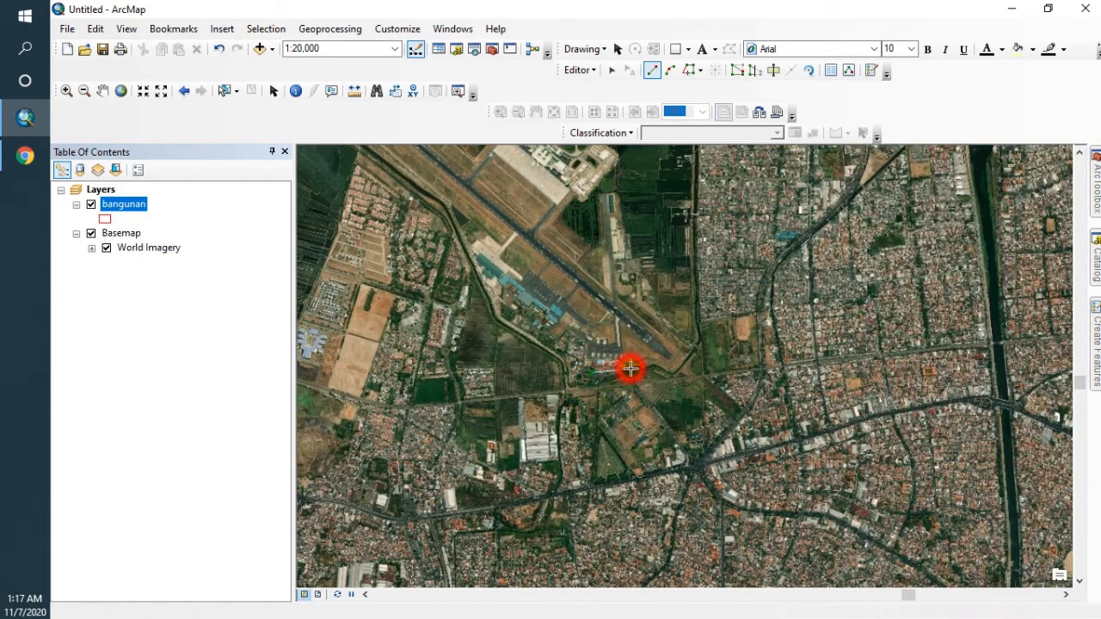
{"action": "left_click", "coordinate": [628, 354]}
{"action": "double_click", "coordinate": [586, 350]}
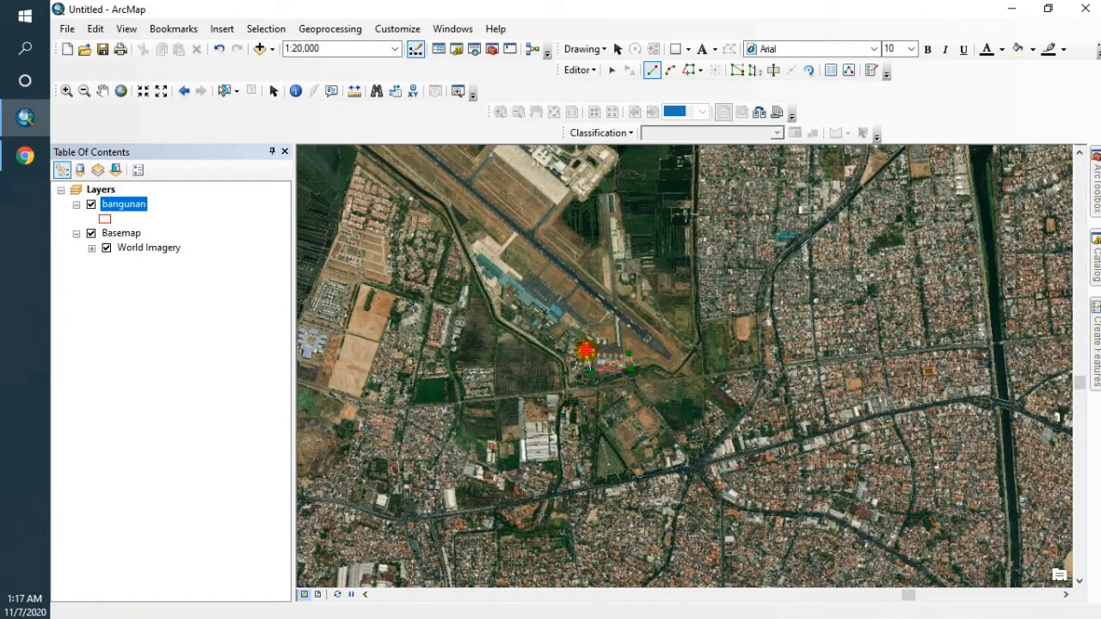
- Digitize a second four-sided polygon around the narrow red-roofed housing block southwest of the airport terminal
{"action": "left_click", "coordinate": [432, 305]}
{"action": "left_click", "coordinate": [453, 310]}
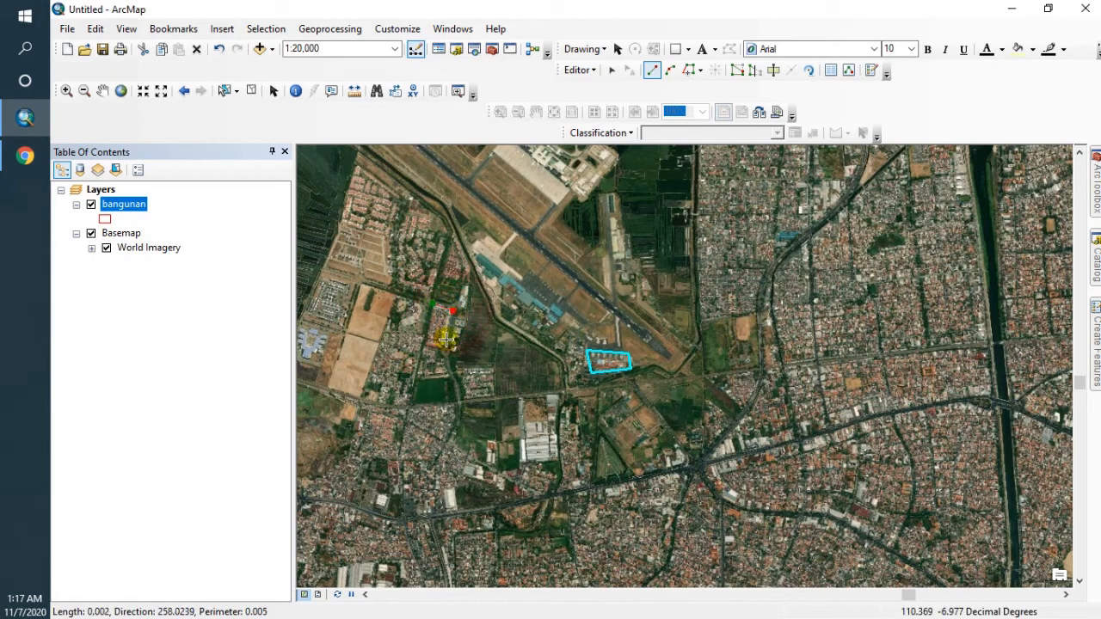
{"action": "left_click", "coordinate": [445, 348]}
{"action": "double_click", "coordinate": [425, 344]}
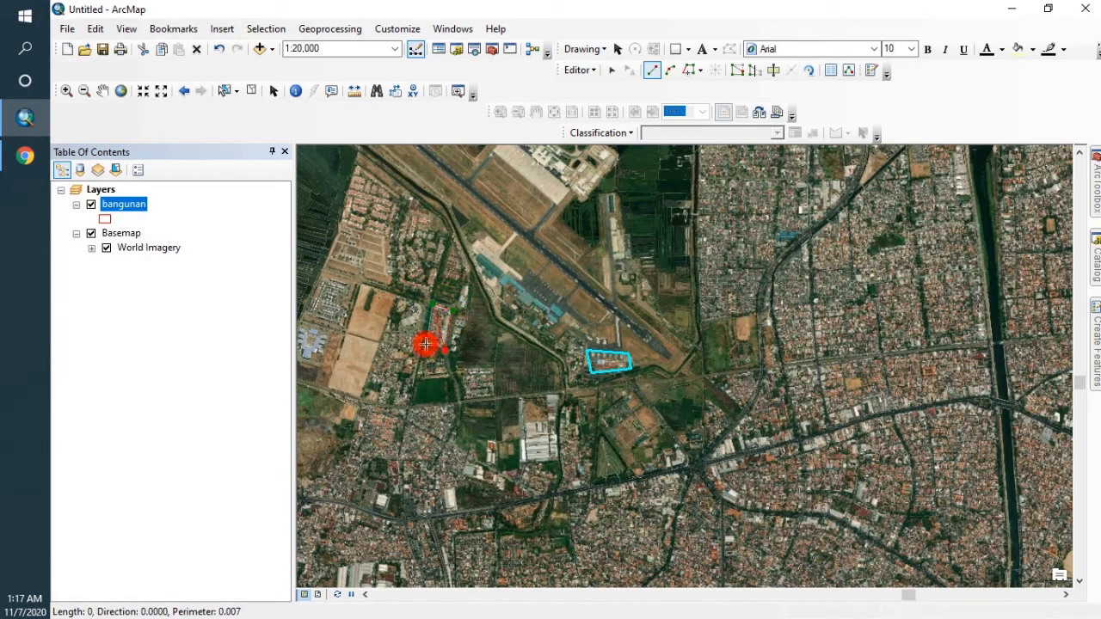
- Digitize a third four-sided polygon around the large housing complex northwest of the airport terminal
{"action": "left_click", "coordinate": [342, 223]}
{"action": "left_click", "coordinate": [392, 240]}
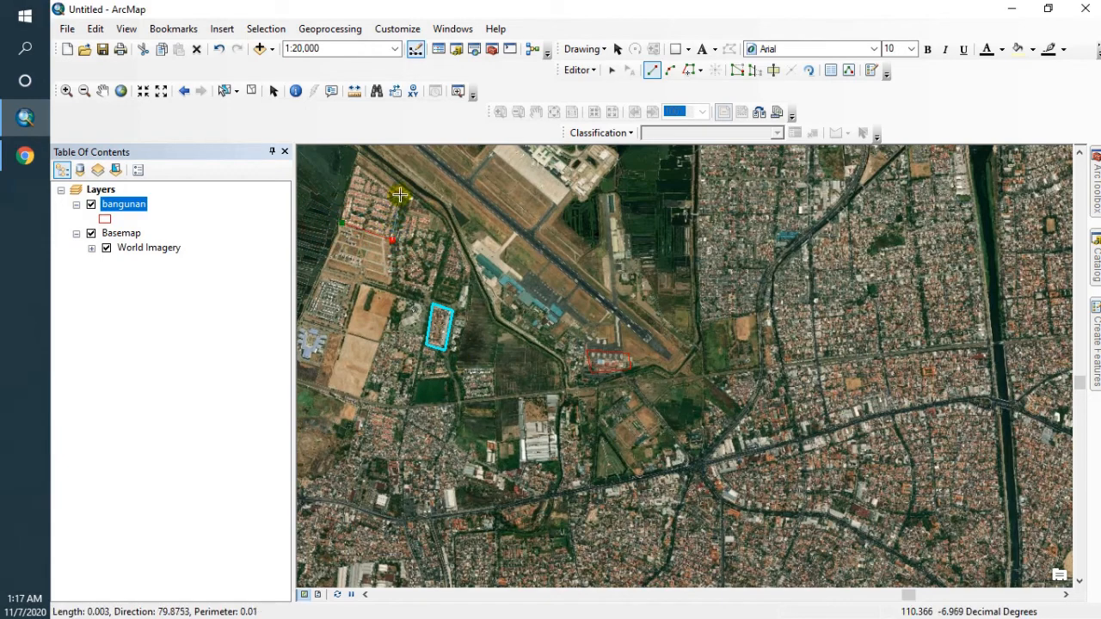
{"action": "left_click", "coordinate": [400, 195]}
{"action": "double_click", "coordinate": [355, 163]}
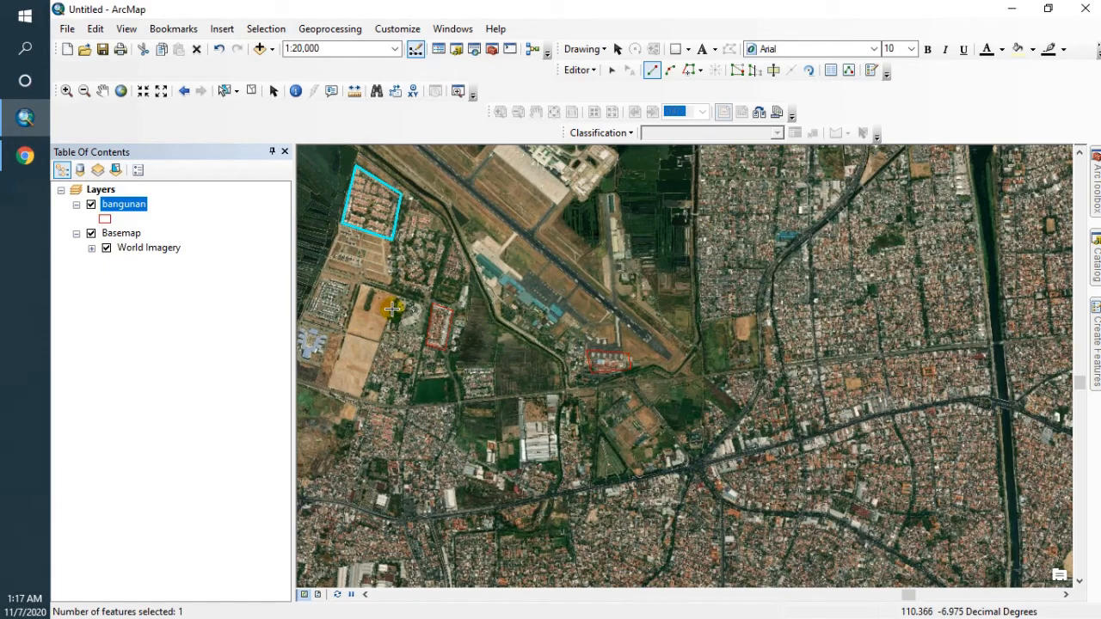
- Save the edits to the bangunan layer and stop the editing session
{"action": "left_click", "coordinate": [572, 70]}
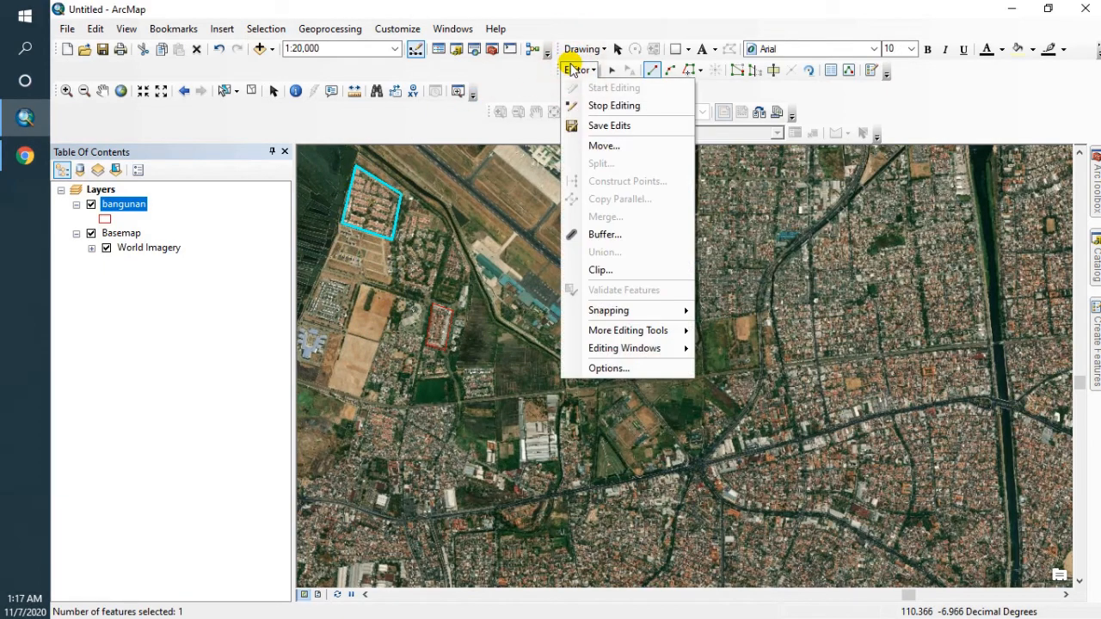
{"action": "left_click", "coordinate": [590, 123]}
{"action": "left_click", "coordinate": [578, 70]}
{"action": "left_click", "coordinate": [590, 105]}
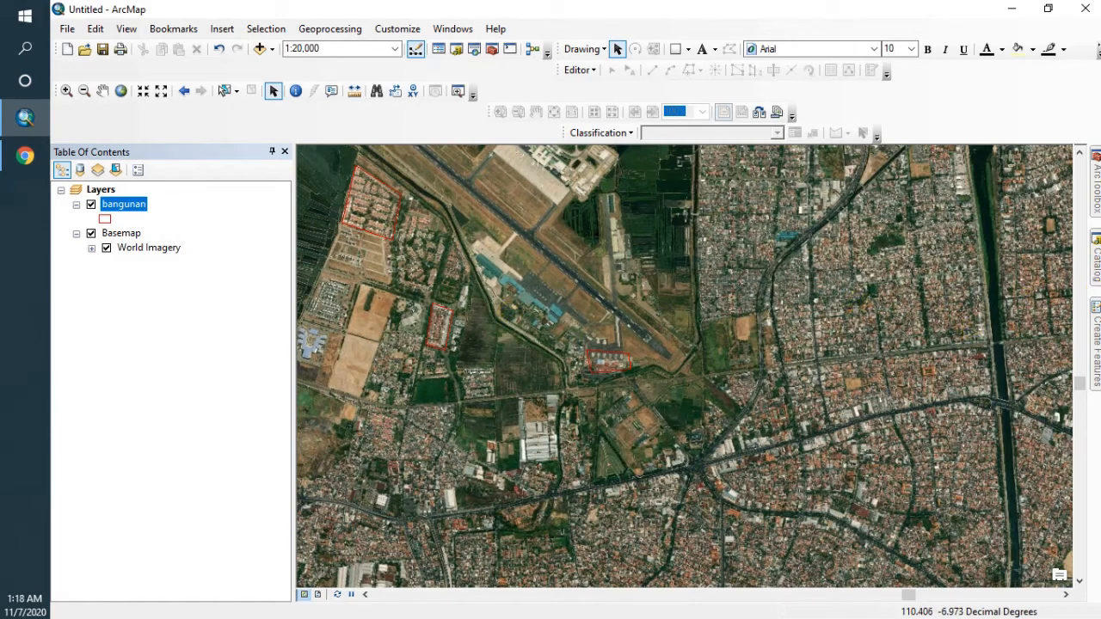
- Start a new shapefile in the Shp folder with feature type Point and the name lokasi
{"action": "left_click", "coordinate": [1096, 259]}
{"action": "left_click", "coordinate": [918, 484]}
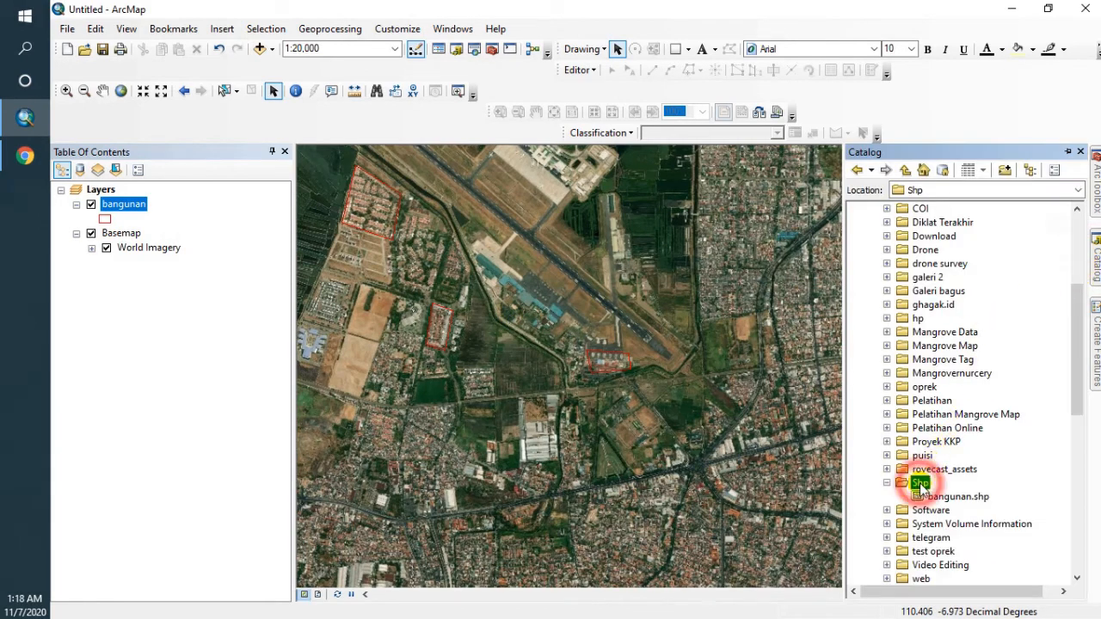
{"action": "right_click", "coordinate": [917, 488]}
{"action": "left_click", "coordinate": [960, 433]}
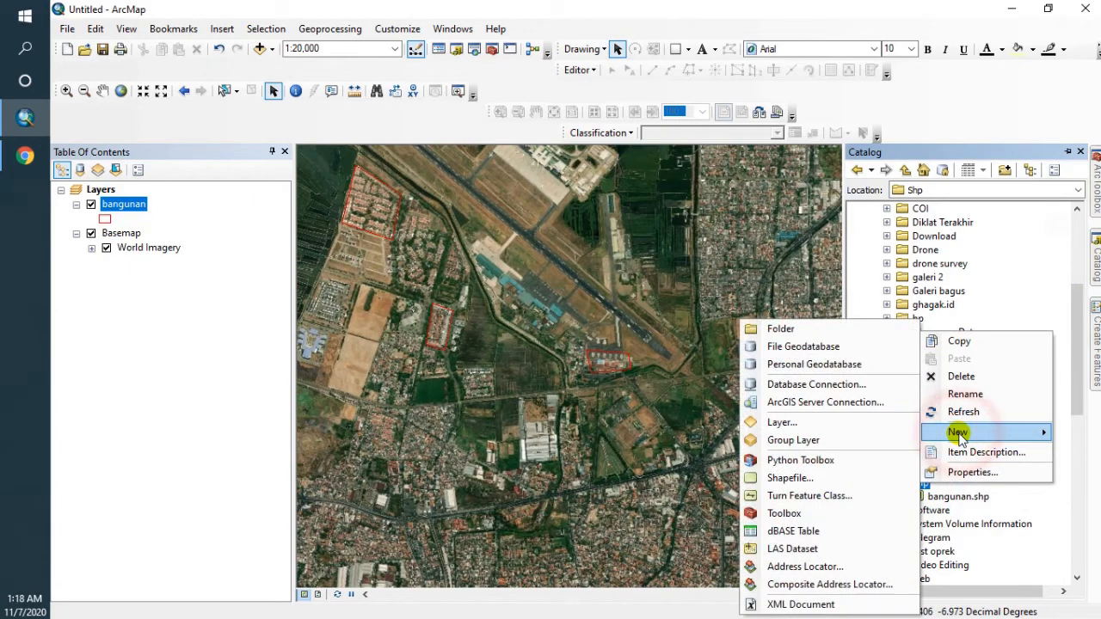
{"action": "left_click", "coordinate": [834, 476]}
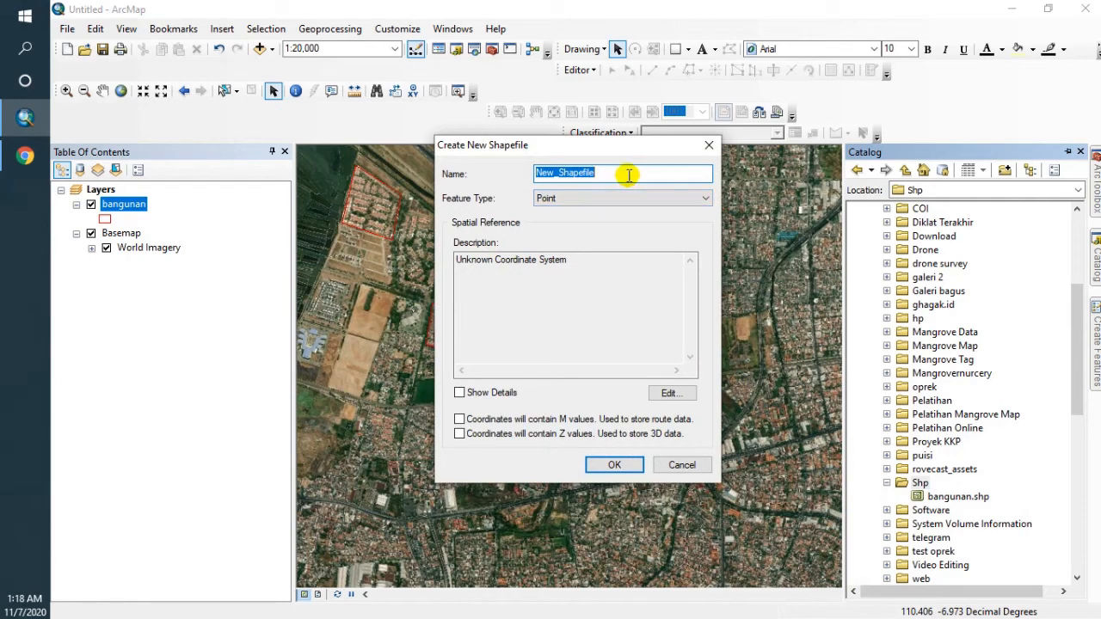
{"action": "type", "text": "lok"}
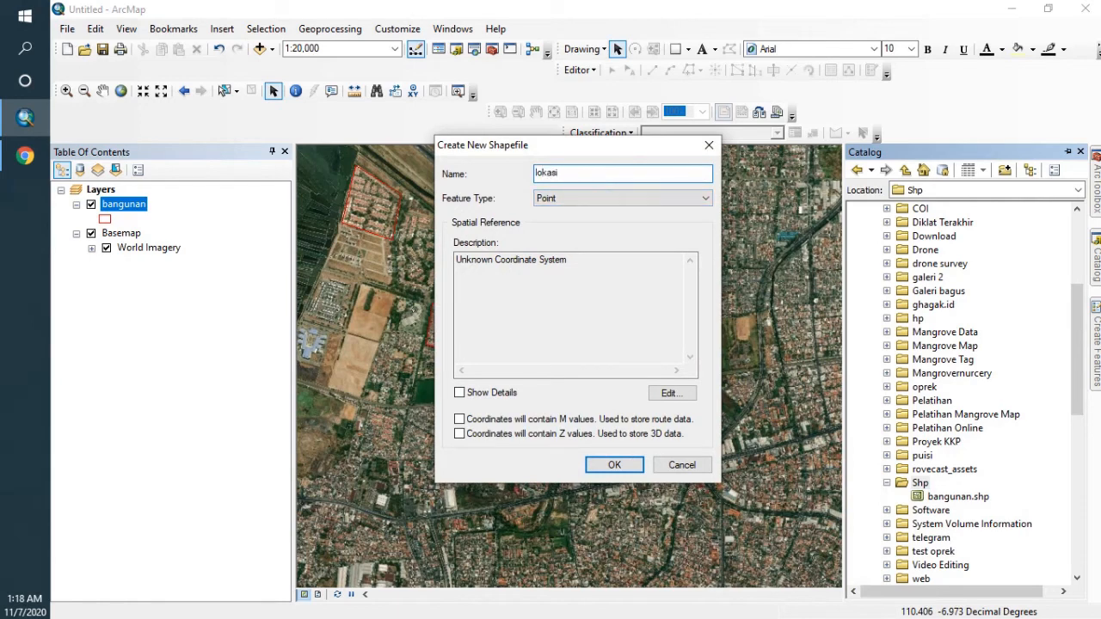
{"action": "type", "text": "asi"}
- Assign the GCS_WGS_1984 coordinate system to the lokasi shapefile and create it
{"action": "left_click", "coordinate": [669, 392]}
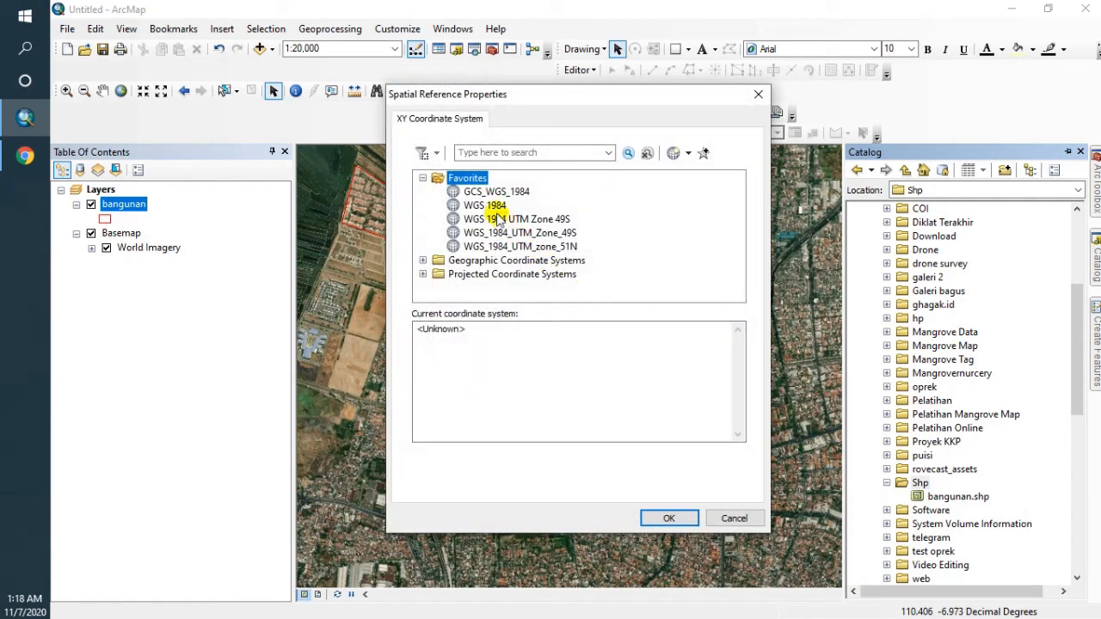
{"action": "left_click", "coordinate": [496, 190]}
{"action": "left_click", "coordinate": [655, 520]}
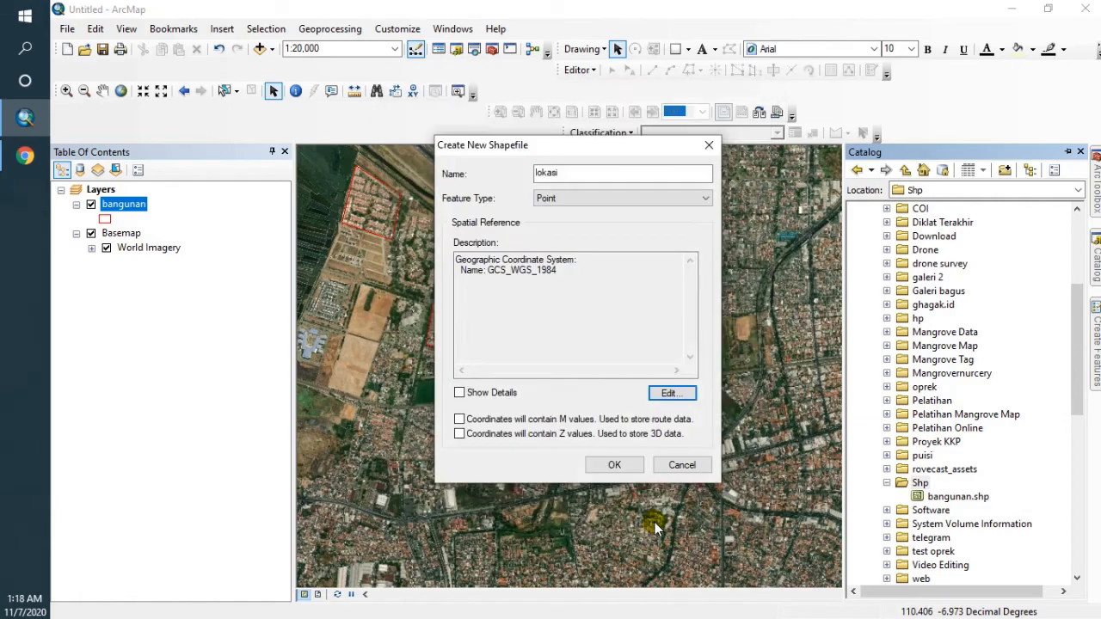
{"action": "left_click", "coordinate": [614, 464]}
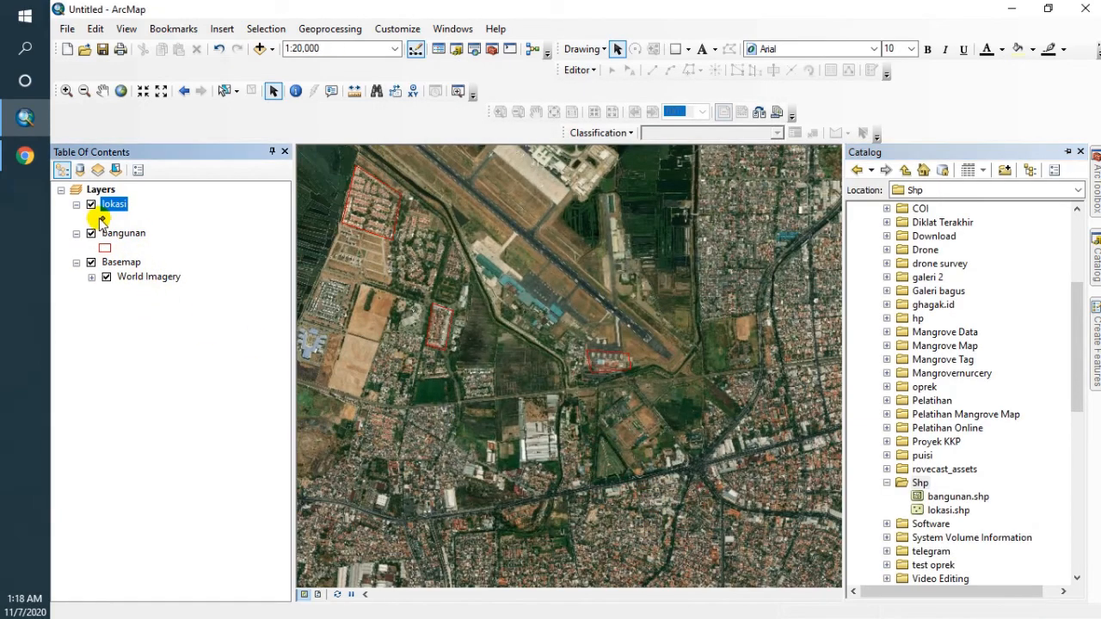
- Start an editing session and choose the lokasi template with the Point construction tool
{"action": "left_click", "coordinate": [1094, 370]}
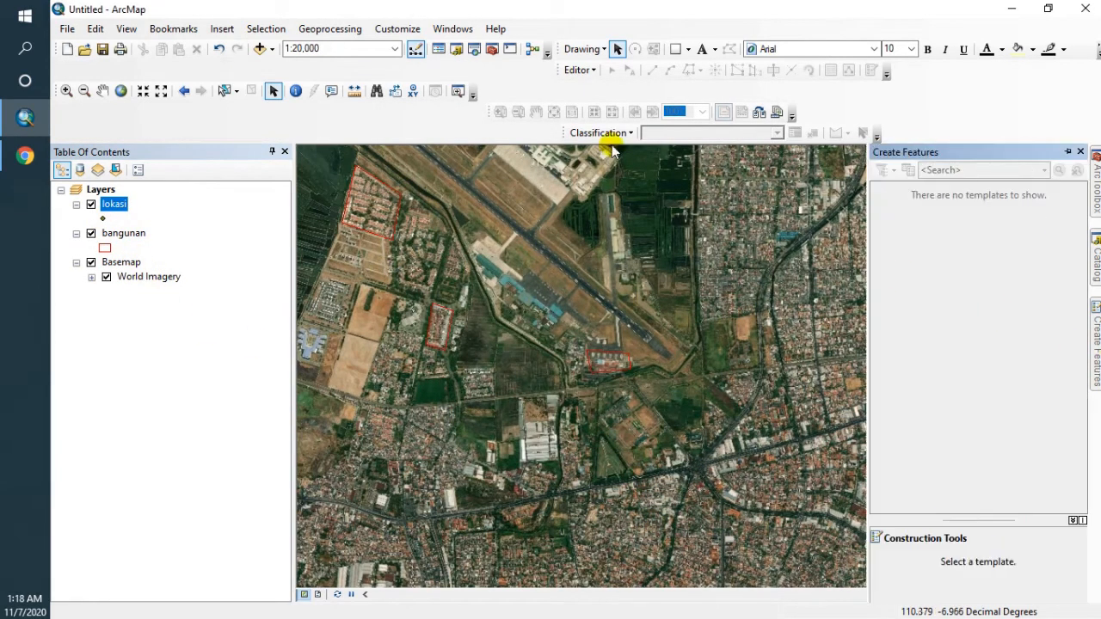
{"action": "left_click", "coordinate": [578, 70]}
{"action": "left_click", "coordinate": [585, 89]}
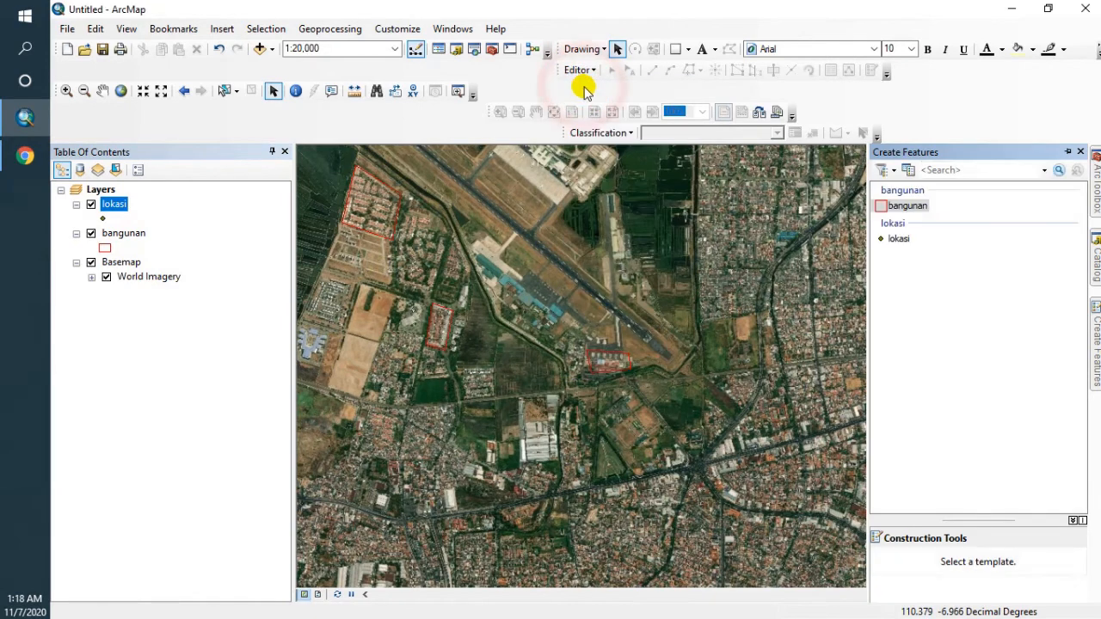
{"action": "left_click", "coordinate": [900, 240]}
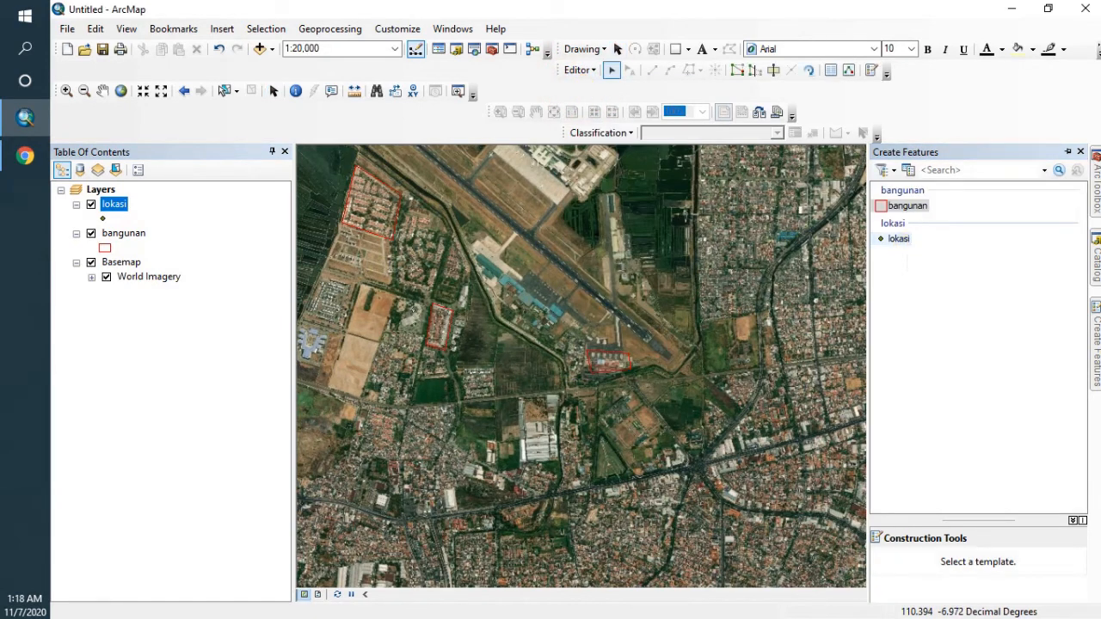
{"action": "left_click", "coordinate": [897, 240]}
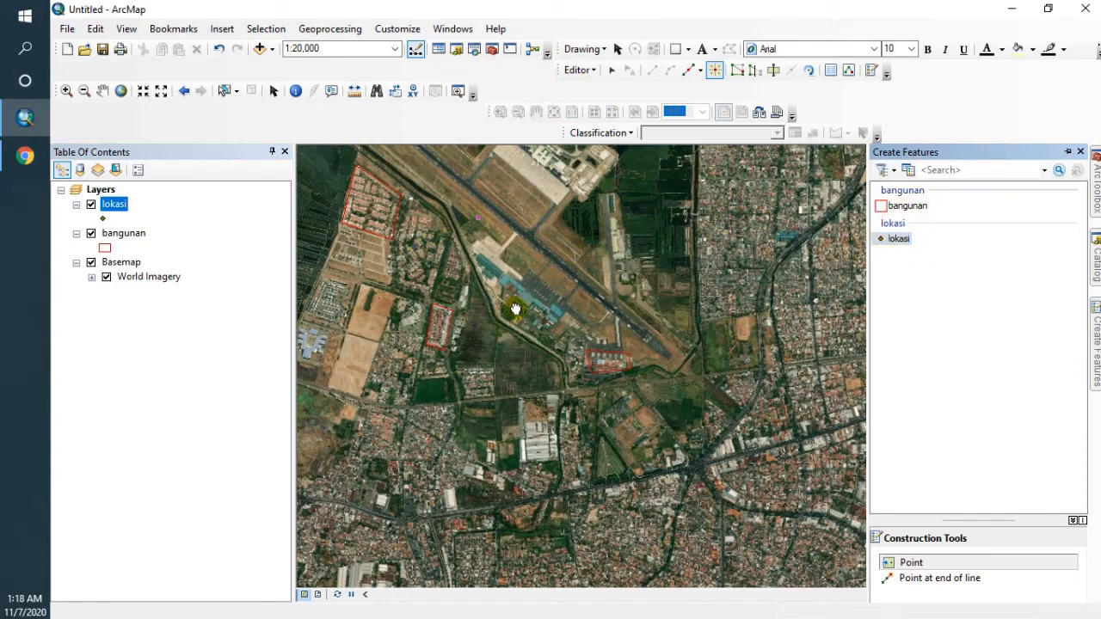
- Place lokasi points along the airport runway, on the pond bank north of it, beside the northern terminal and in the field east of the runway
{"action": "left_click_drag", "start_coordinate": [497, 258], "coordinate": [535, 343]}
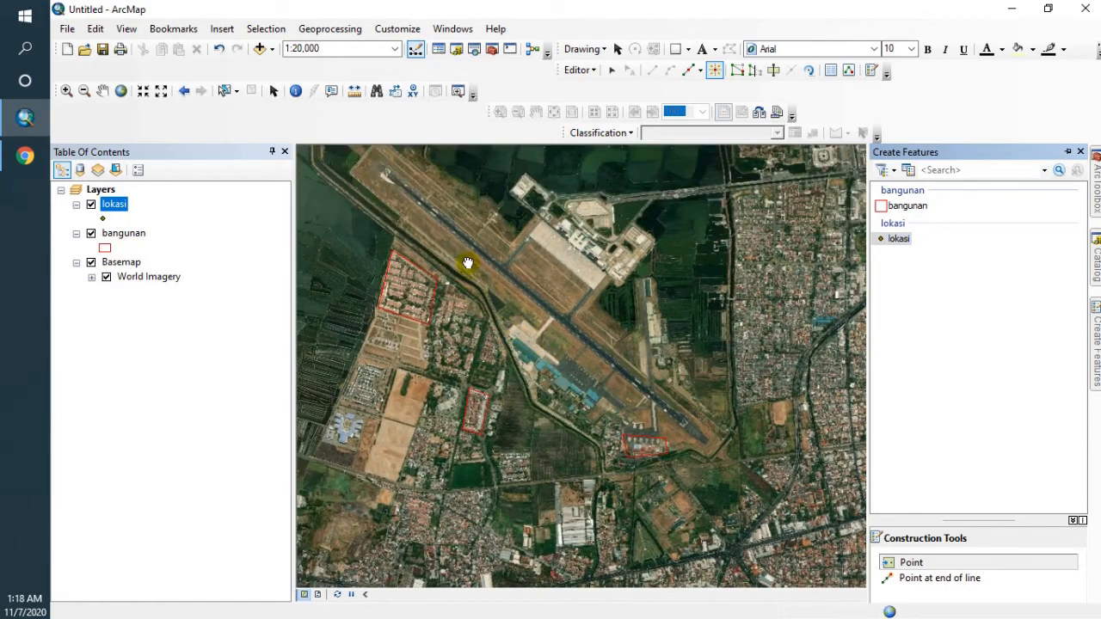
{"action": "left_click_drag", "start_coordinate": [450, 246], "coordinate": [536, 343]}
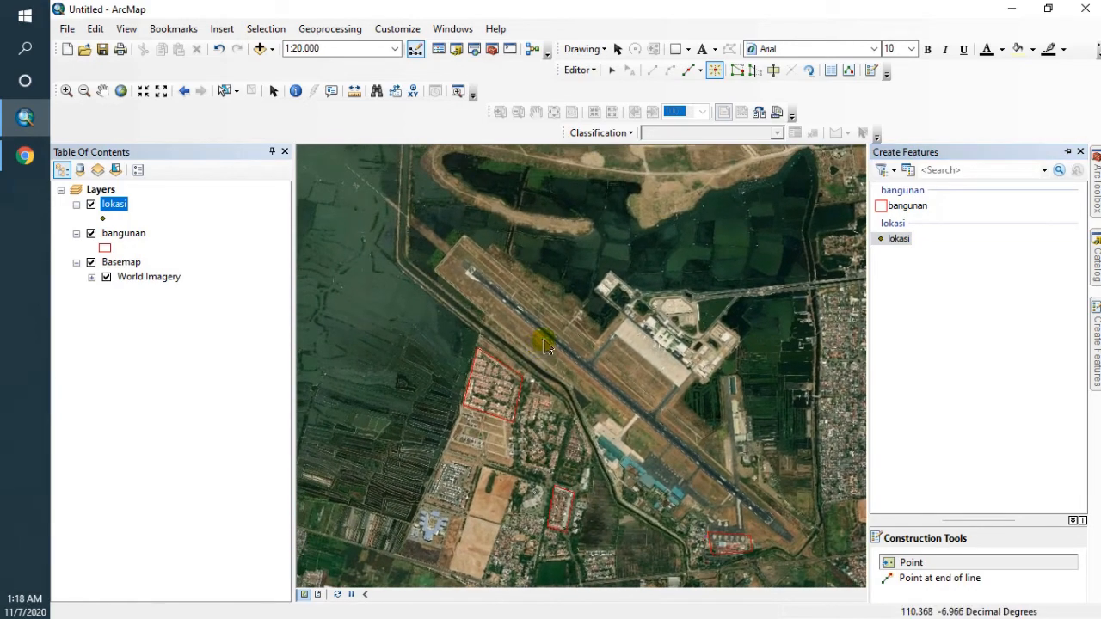
{"action": "left_click", "coordinate": [473, 273]}
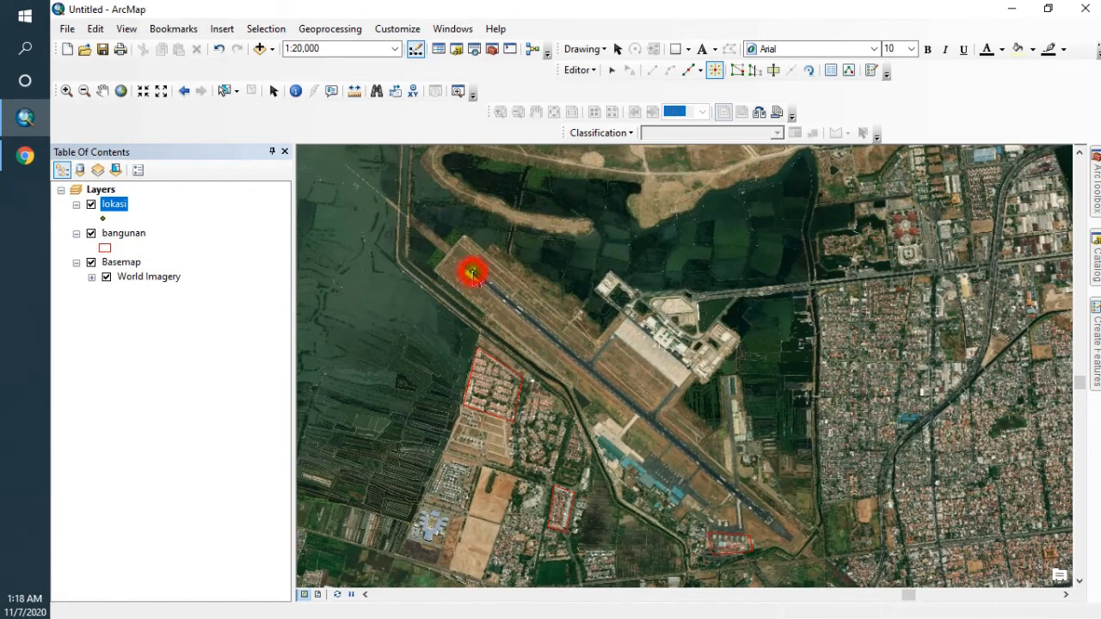
{"action": "left_click", "coordinate": [605, 382]}
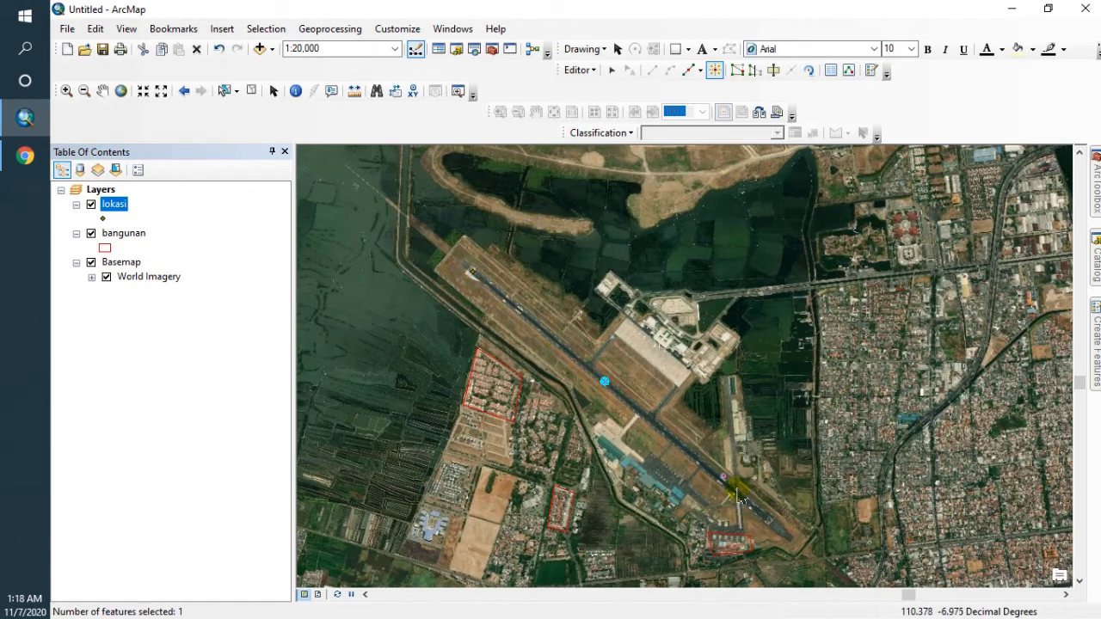
{"action": "left_click", "coordinate": [779, 531]}
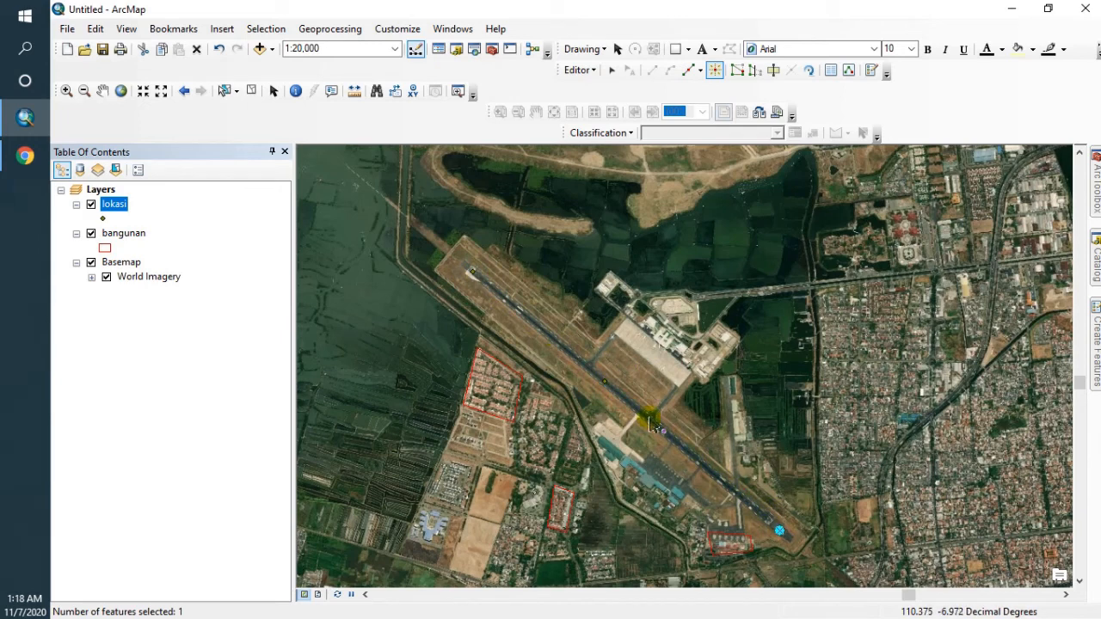
{"action": "left_click", "coordinate": [517, 225]}
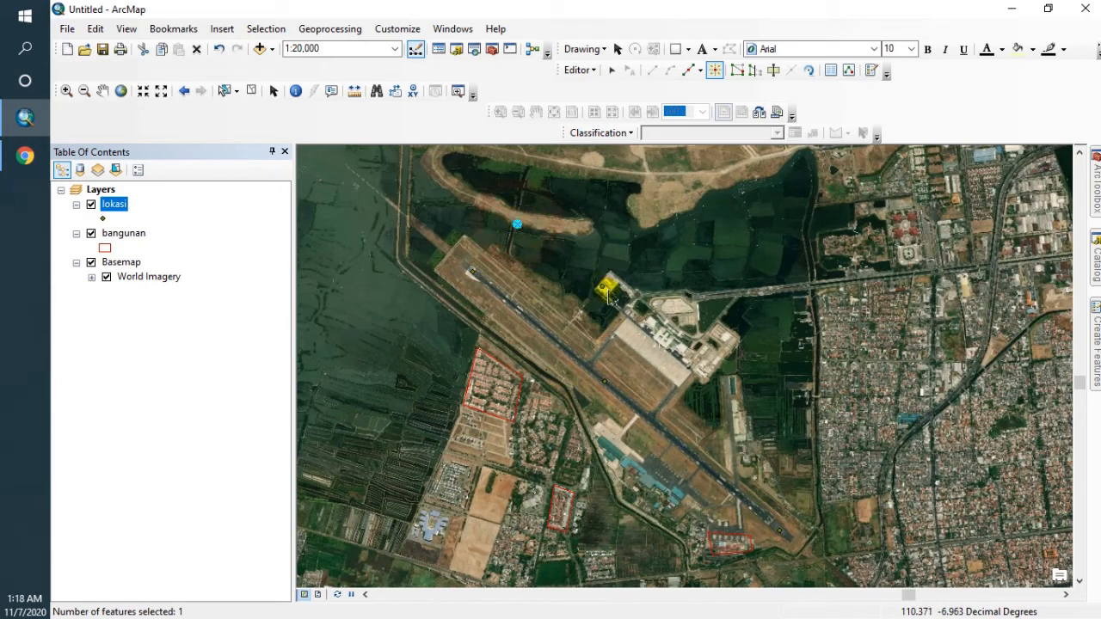
{"action": "left_click", "coordinate": [632, 315]}
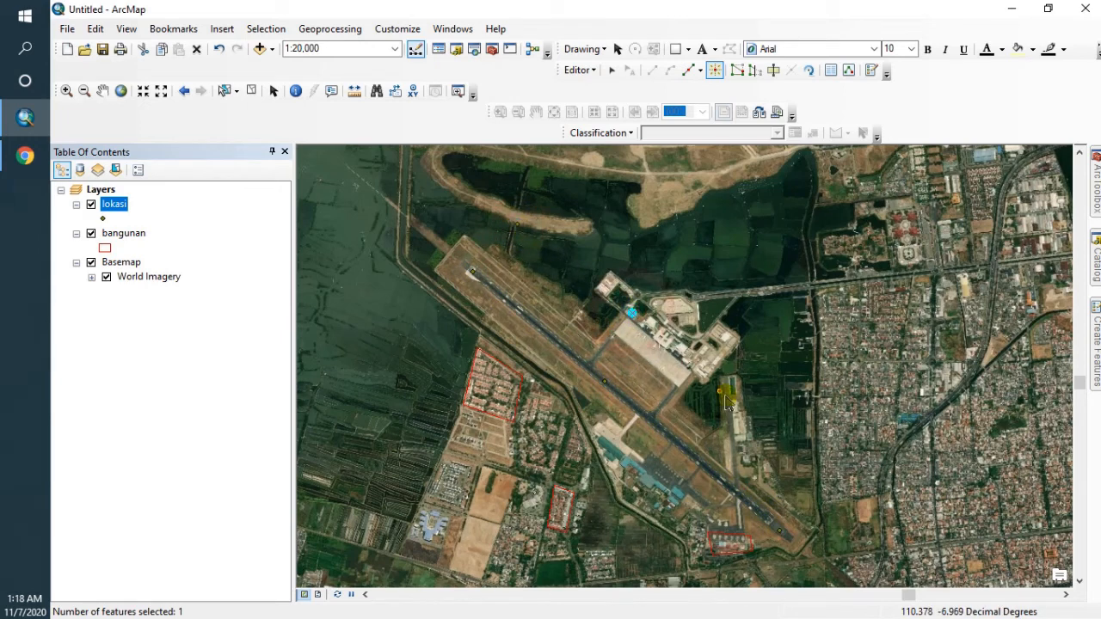
{"action": "left_click", "coordinate": [808, 479]}
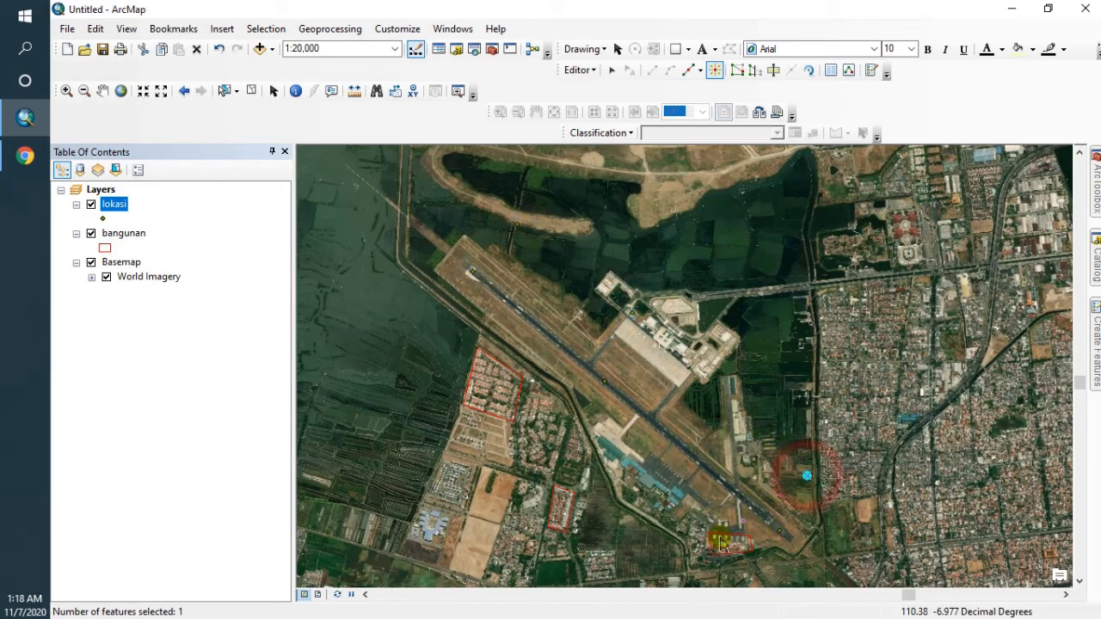
- Save the edits to the lokasi layer and stop the editing session
{"action": "left_click", "coordinate": [580, 70]}
{"action": "left_click", "coordinate": [598, 127]}
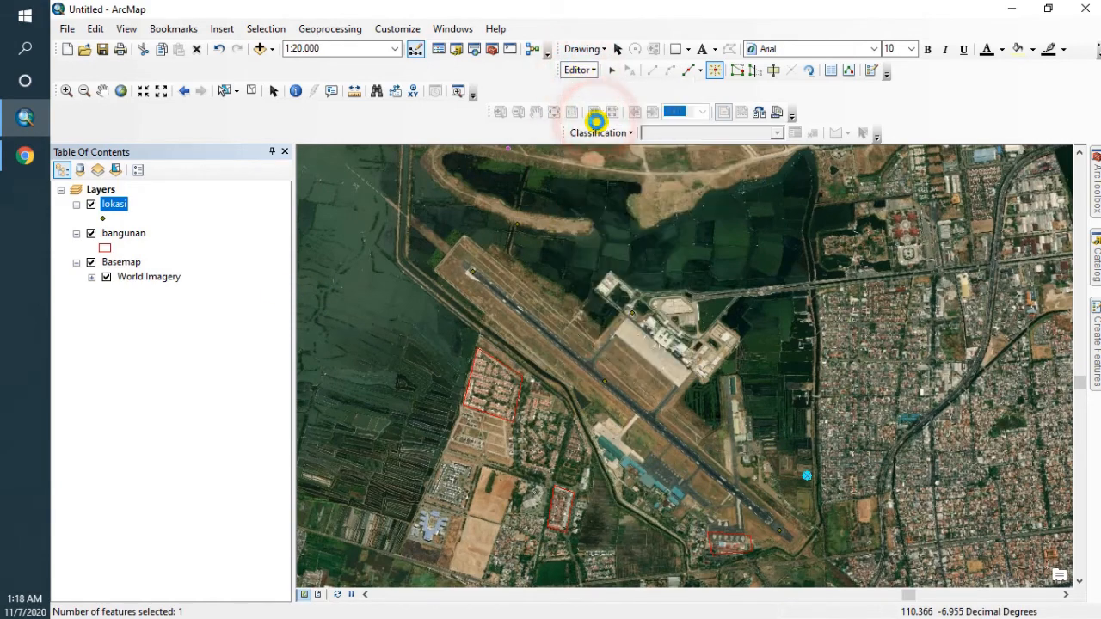
{"action": "left_click", "coordinate": [574, 70]}
{"action": "left_click", "coordinate": [583, 106]}
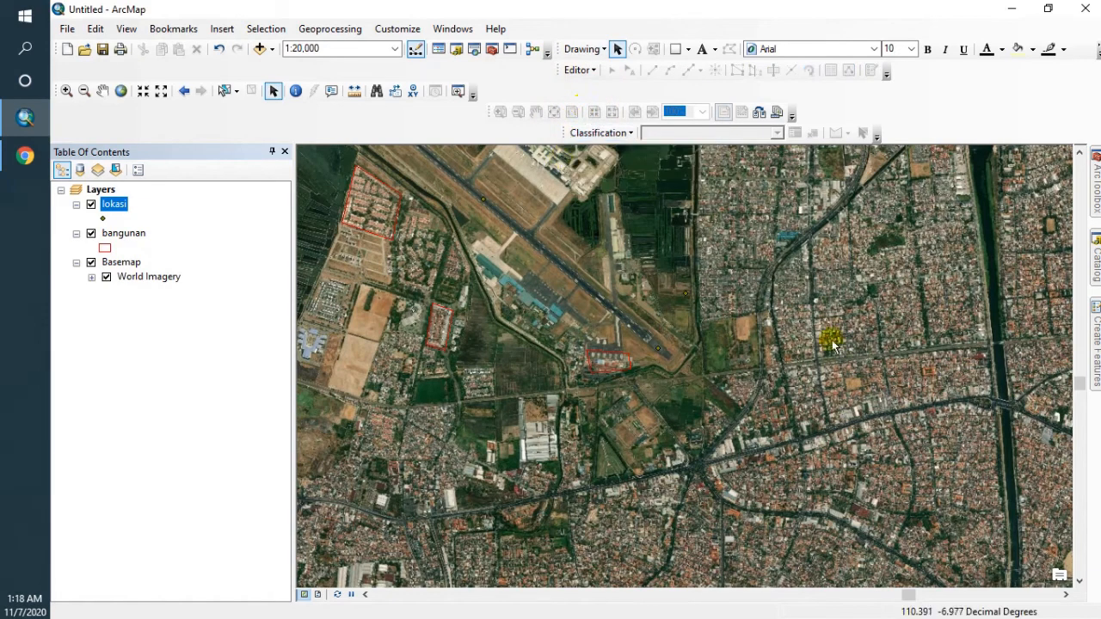
- Start a new shapefile in the Shp folder with feature type Polyline
{"action": "left_click", "coordinate": [1094, 273]}
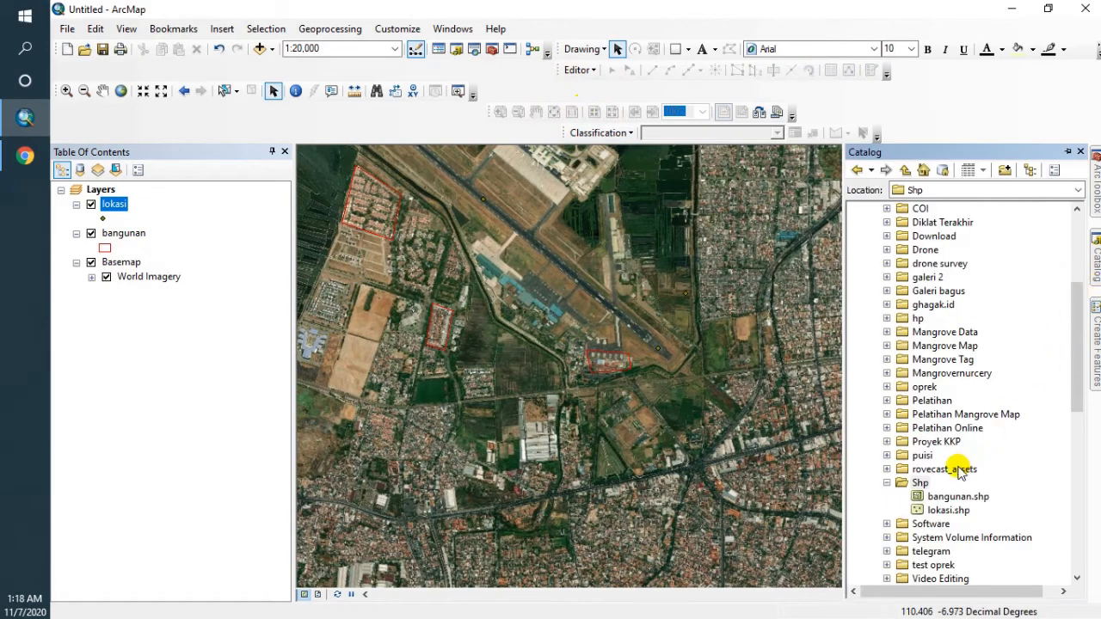
{"action": "left_click", "coordinate": [920, 483]}
{"action": "right_click", "coordinate": [920, 483]}
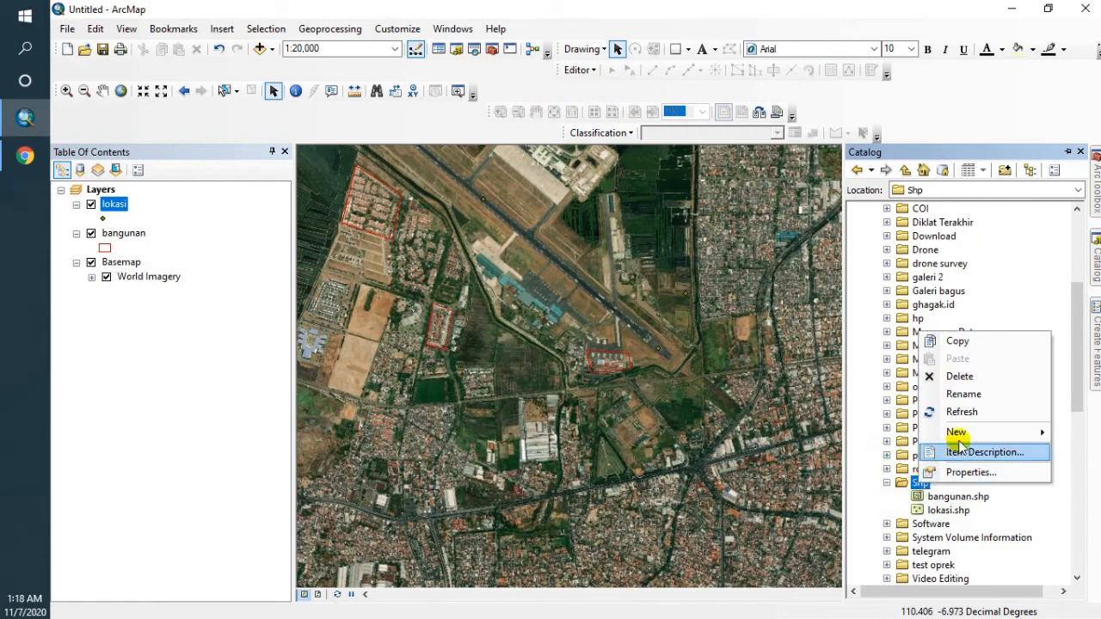
{"action": "mouse_move", "coordinate": [964, 432]}
{"action": "left_click", "coordinate": [800, 478]}
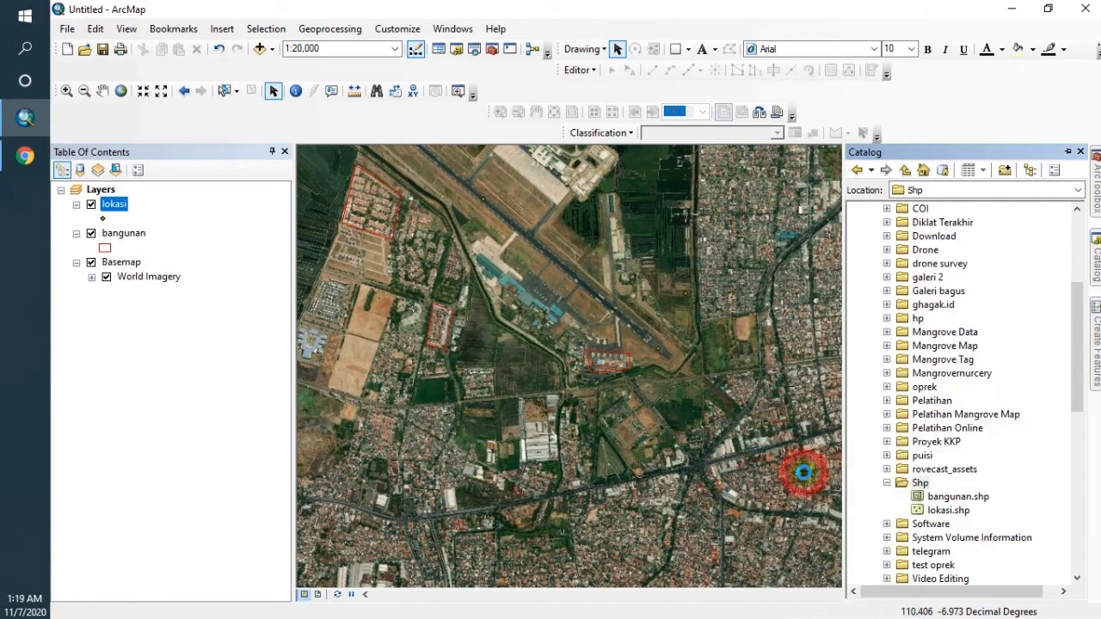
{"action": "left_click", "coordinate": [634, 199]}
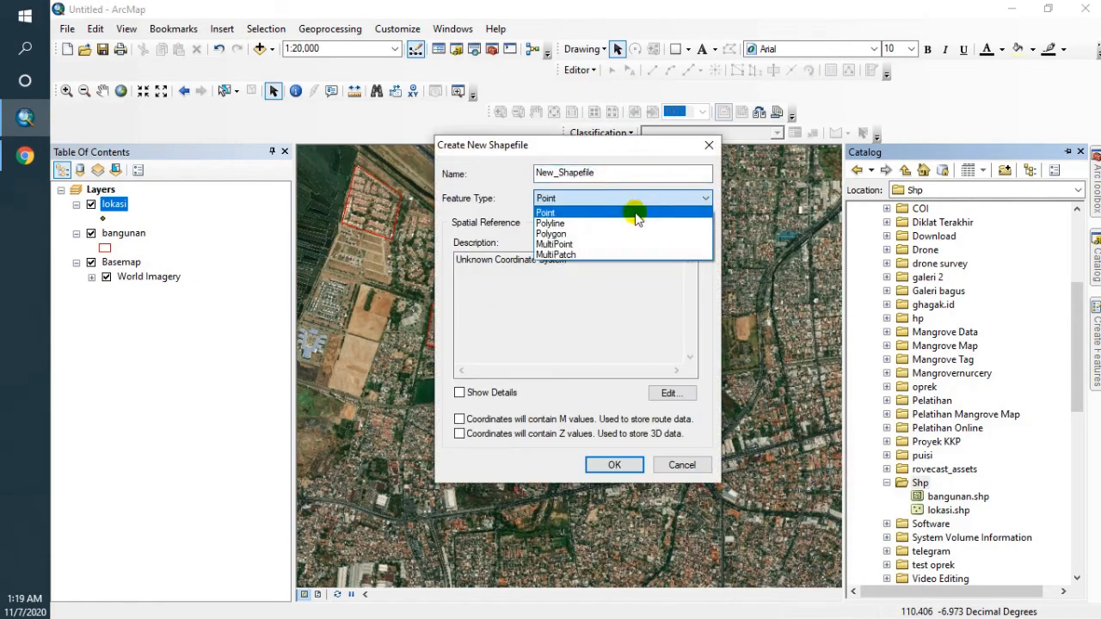
{"action": "left_click", "coordinate": [633, 224]}
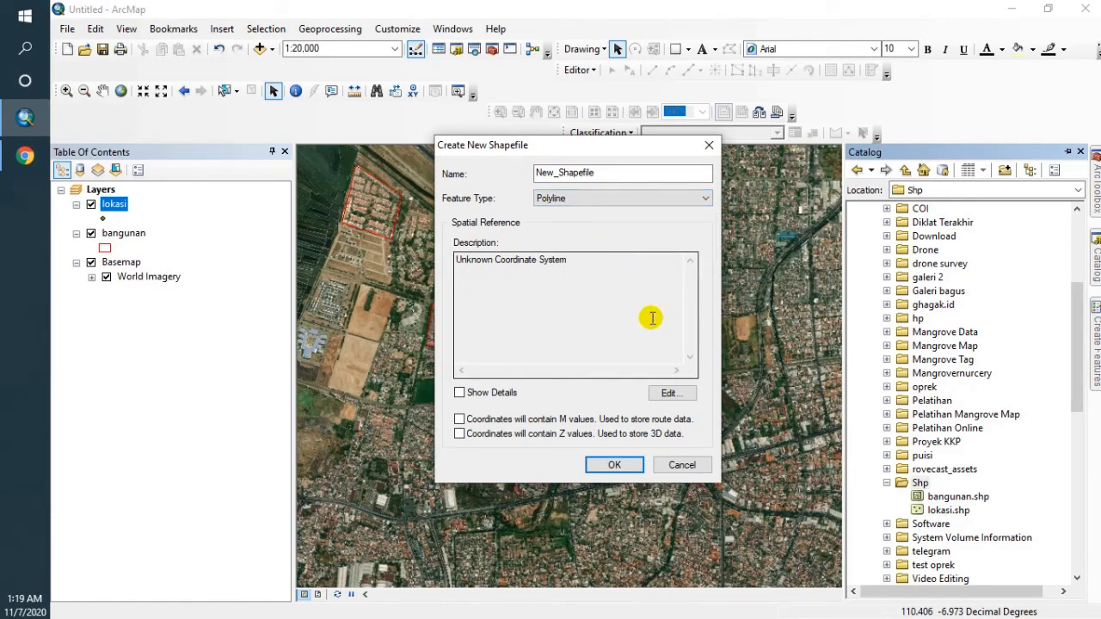
- Assign the WGS 1984 coordinate system to the polyline shapefile, name it jalan and create it
{"action": "left_click", "coordinate": [676, 392]}
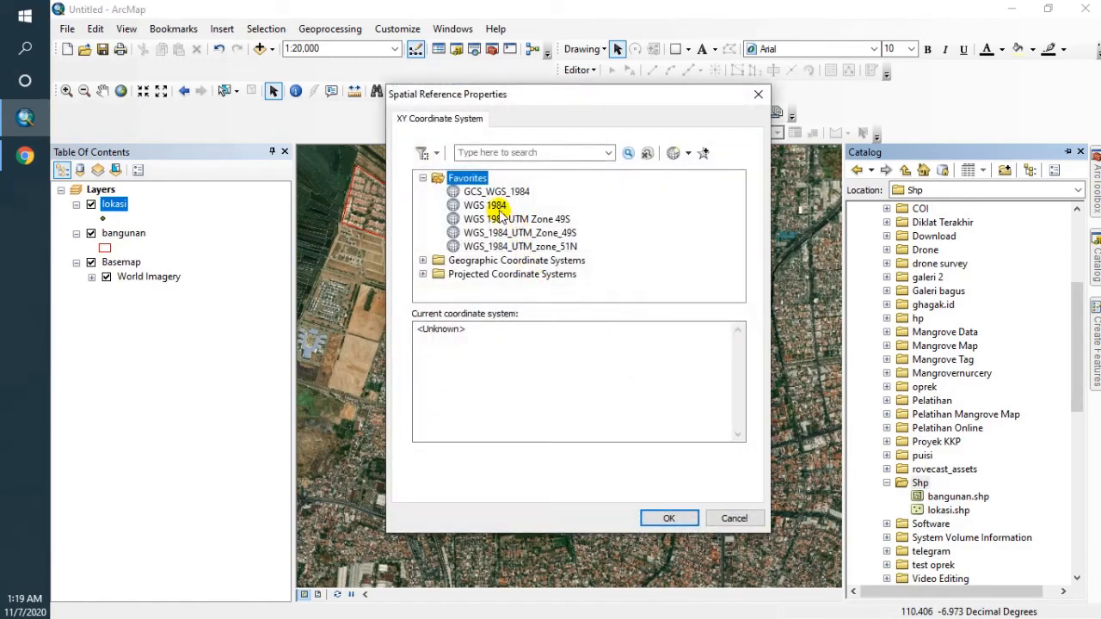
{"action": "left_click", "coordinate": [482, 205]}
{"action": "left_click", "coordinate": [671, 516]}
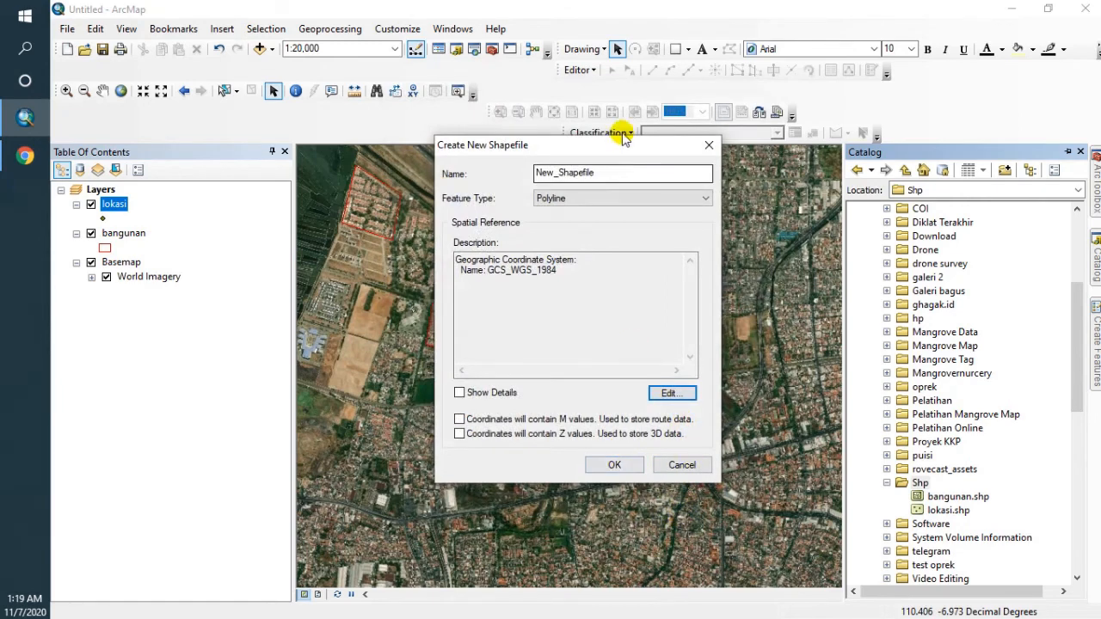
{"action": "double_click", "coordinate": [614, 174]}
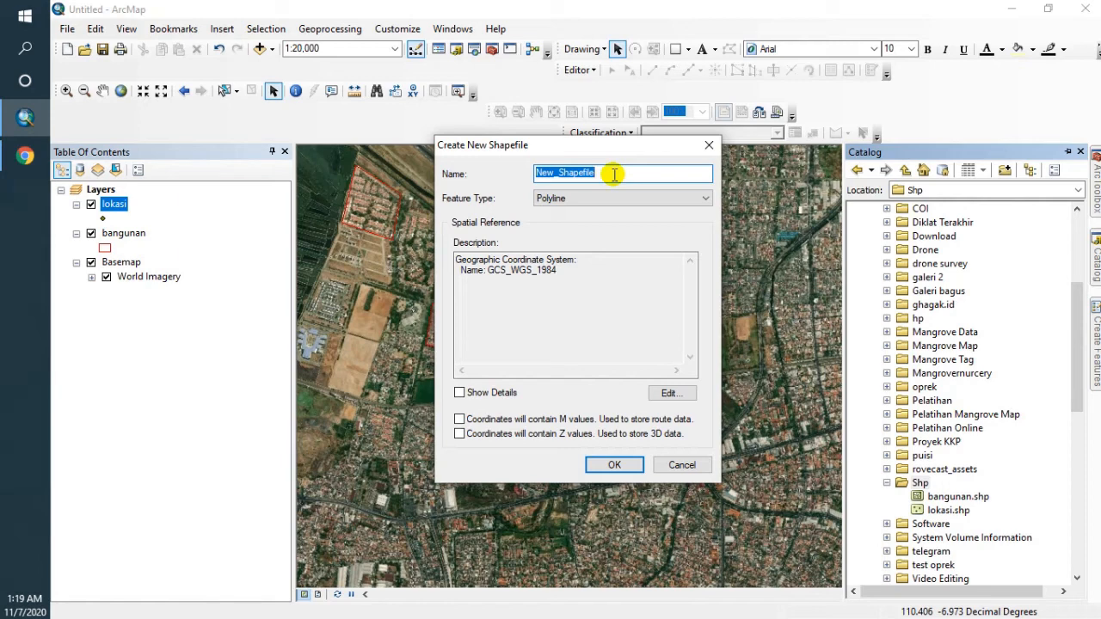
{"action": "type", "text": "jalan"}
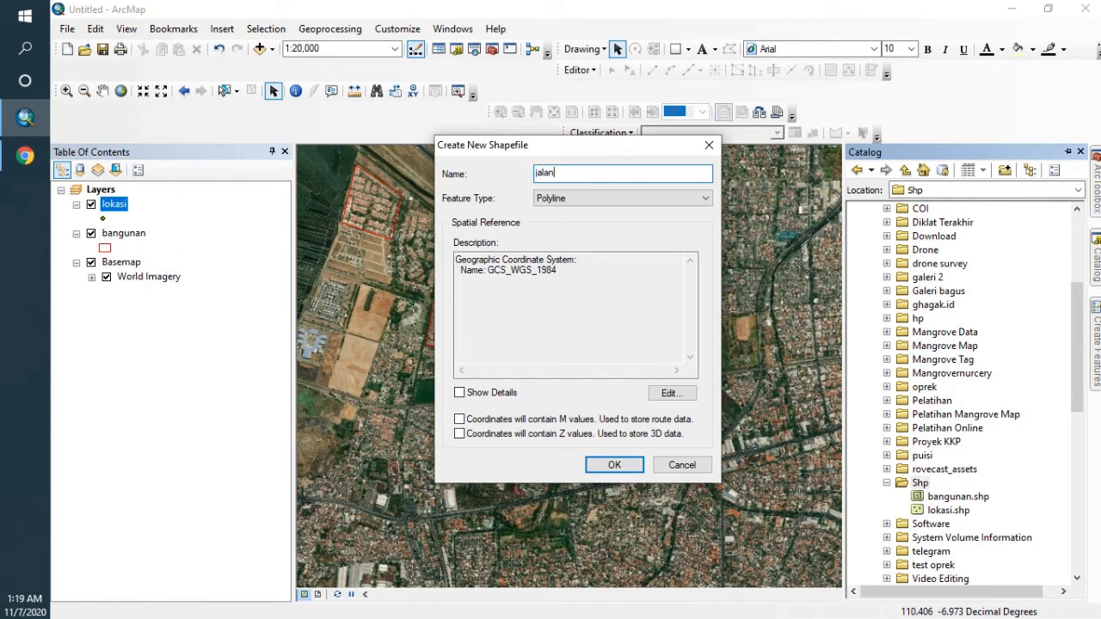
{"action": "left_click", "coordinate": [614, 465]}
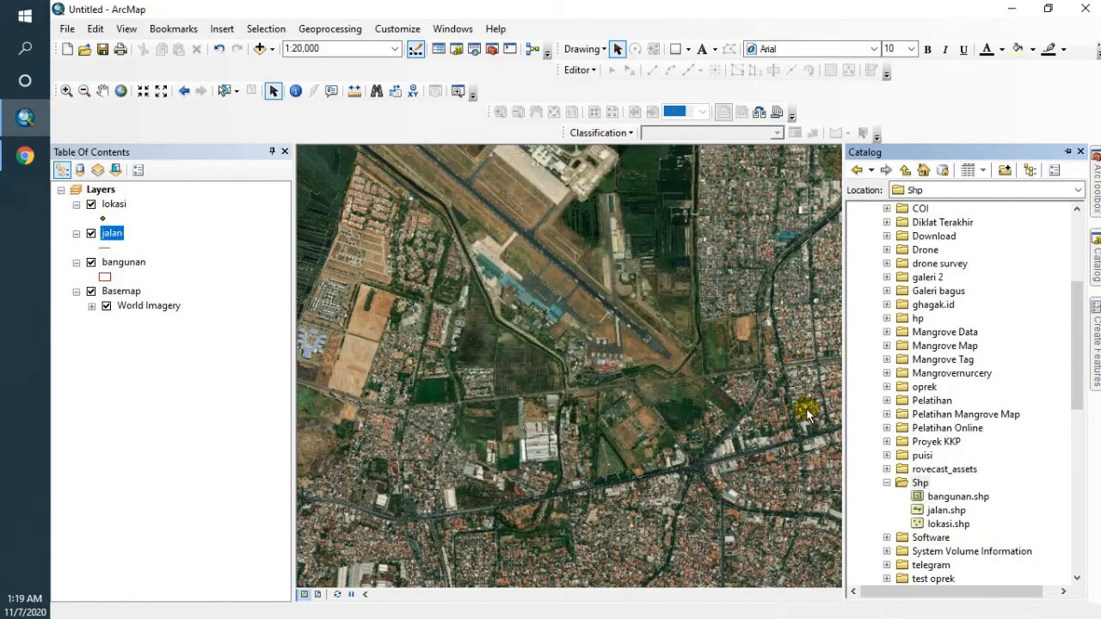
- Start editing the jalan layer and choose its template with the Line construction tool
{"action": "left_click", "coordinate": [576, 70]}
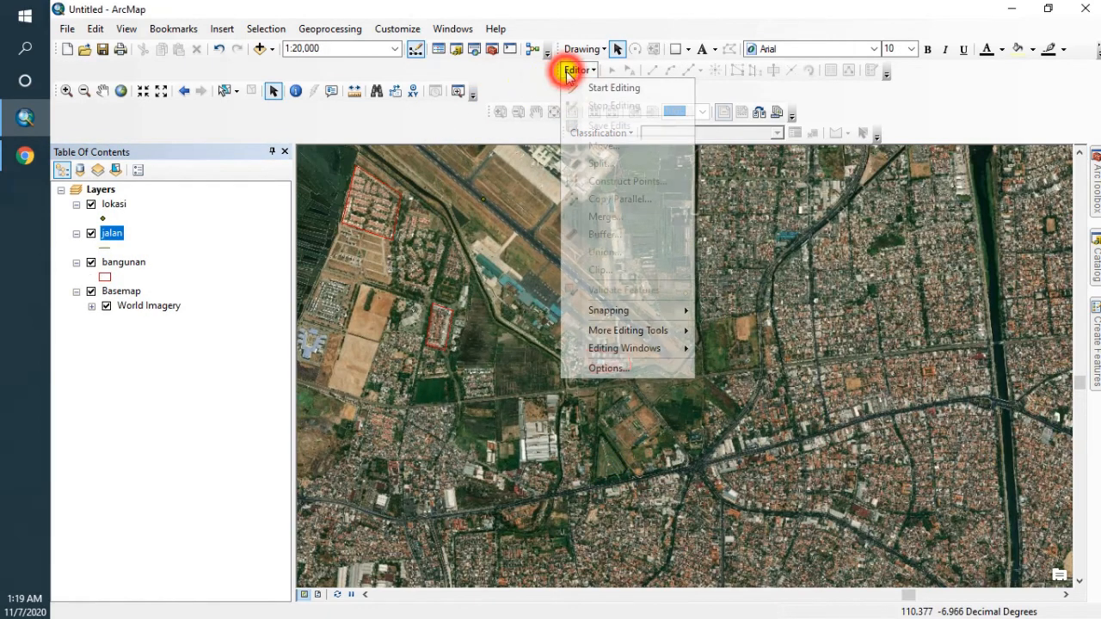
{"action": "right_click", "coordinate": [112, 234]}
{"action": "mouse_move", "coordinate": [317, 440]}
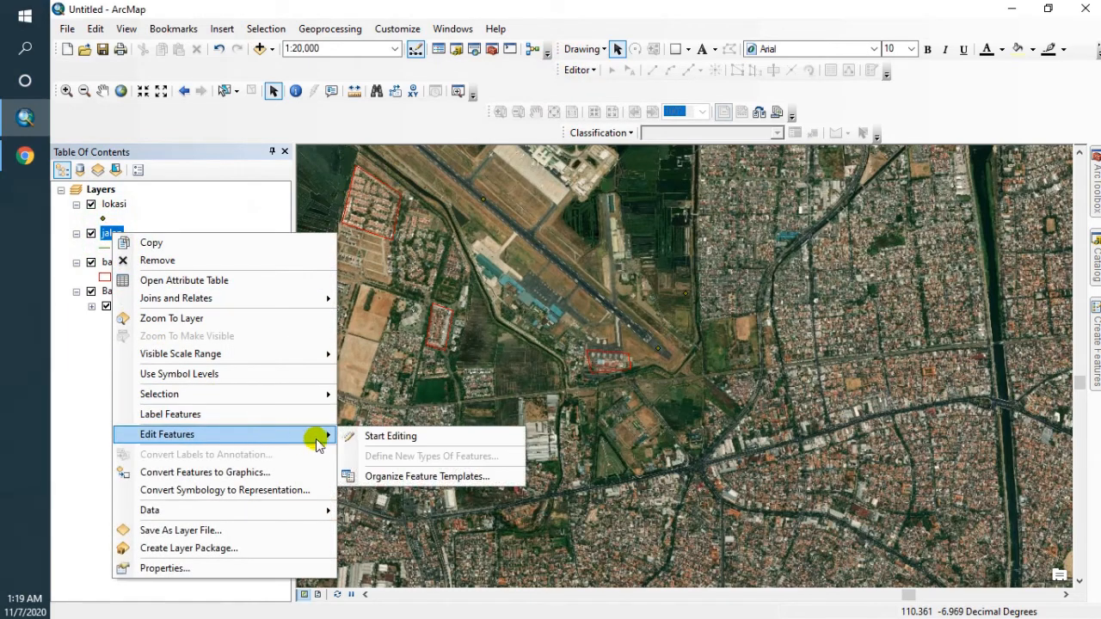
{"action": "left_click", "coordinate": [375, 436]}
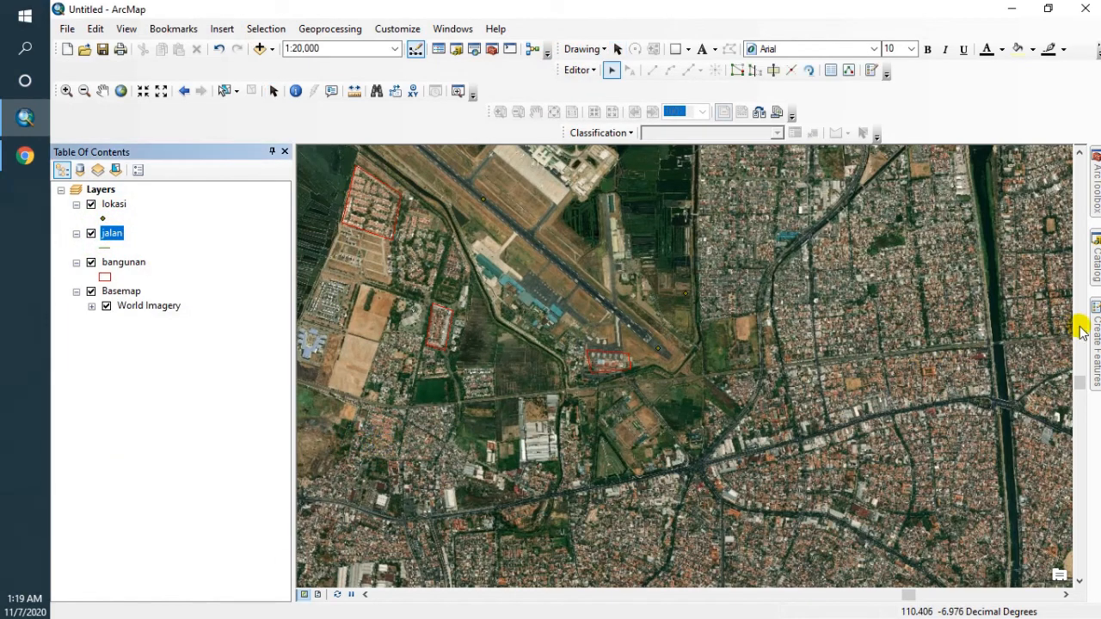
{"action": "mouse_move", "coordinate": [1081, 331]}
{"action": "left_click", "coordinate": [896, 241]}
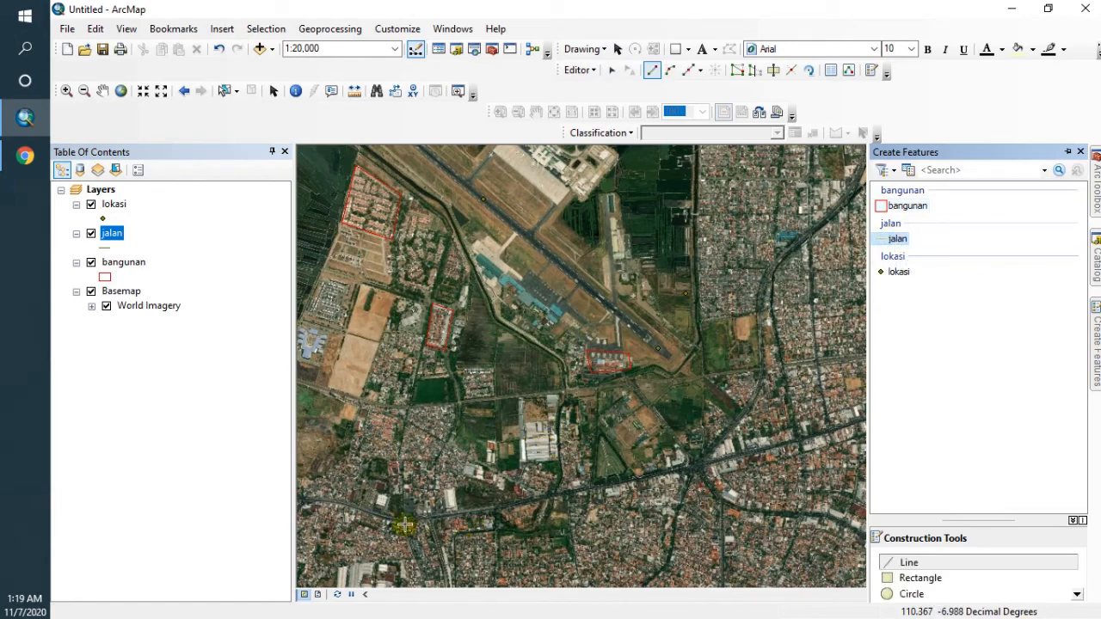
- Digitize a three-vertex jalan line along the main road south of the airport, from the western junction to the large eastern intersection
{"action": "scroll", "coordinate": [404, 524], "scroll_direction": "up", "scroll_amount": 2}
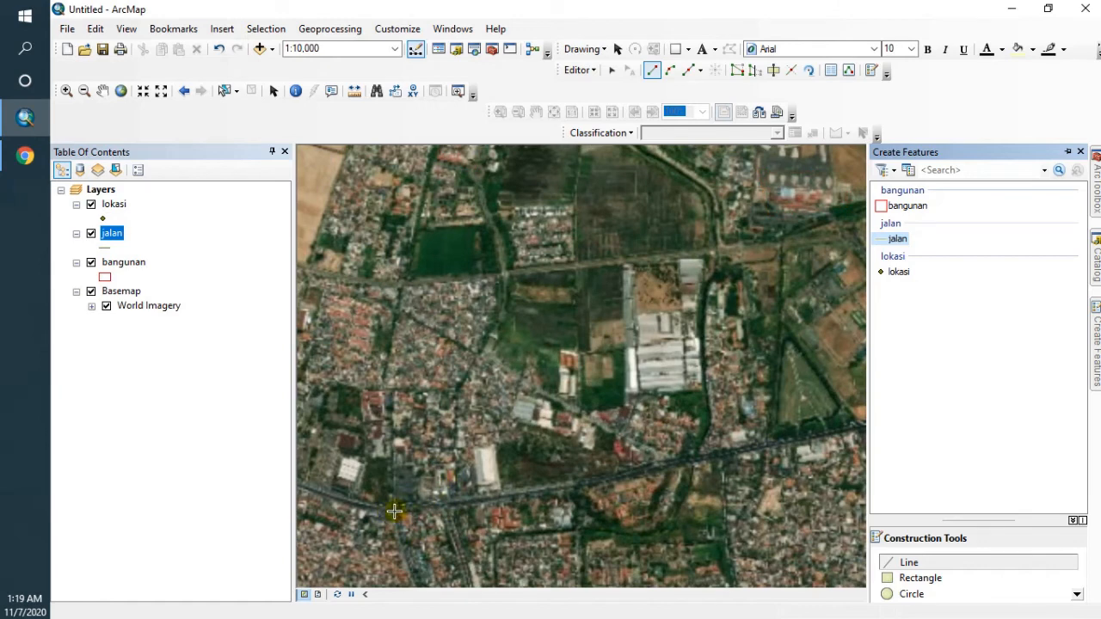
{"action": "left_click_drag", "start_coordinate": [488, 488], "coordinate": [494, 368]}
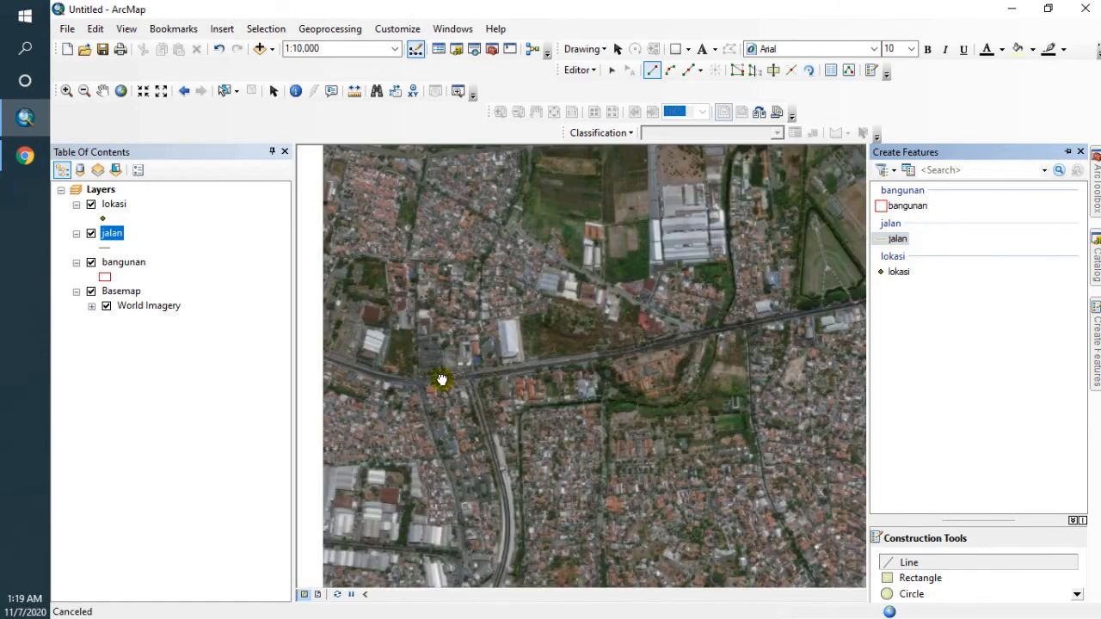
{"action": "left_click", "coordinate": [418, 382]}
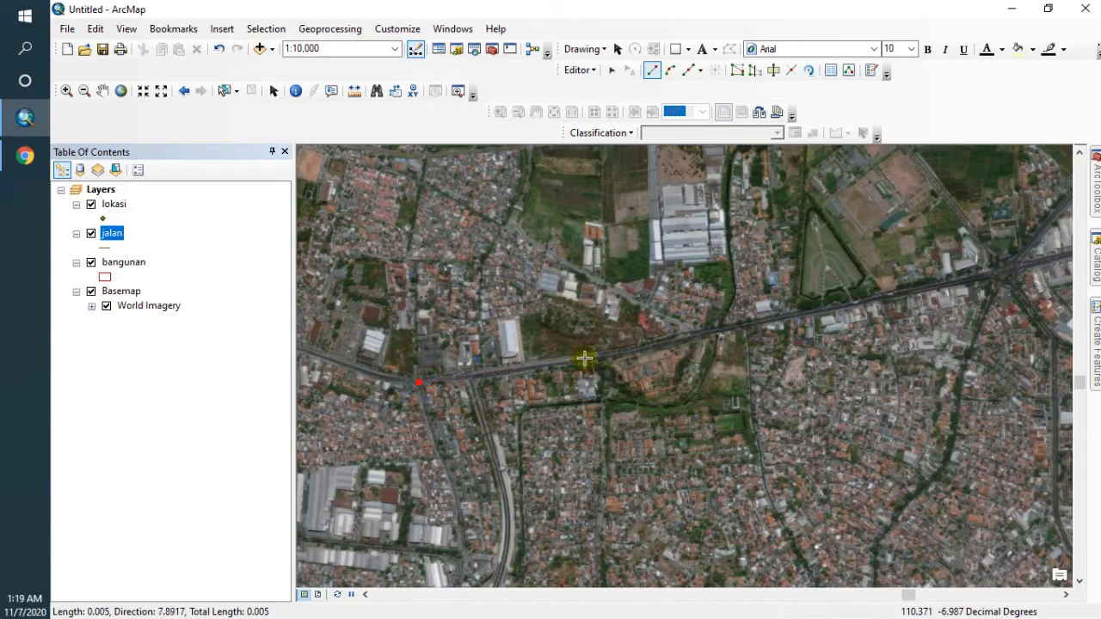
{"action": "left_click", "coordinate": [609, 355]}
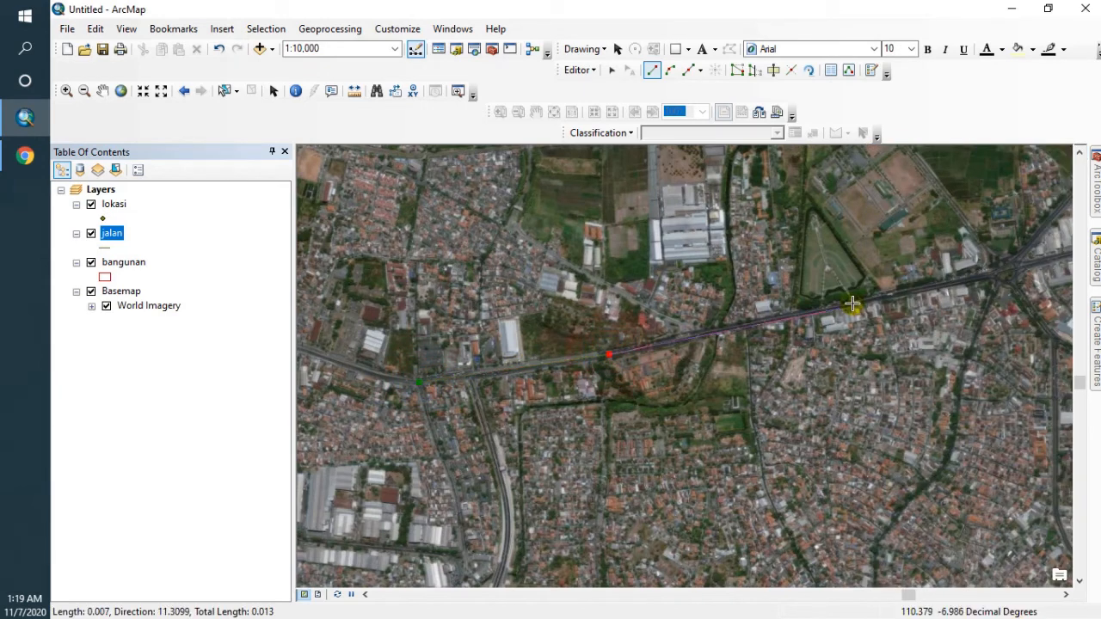
{"action": "double_click", "coordinate": [989, 274]}
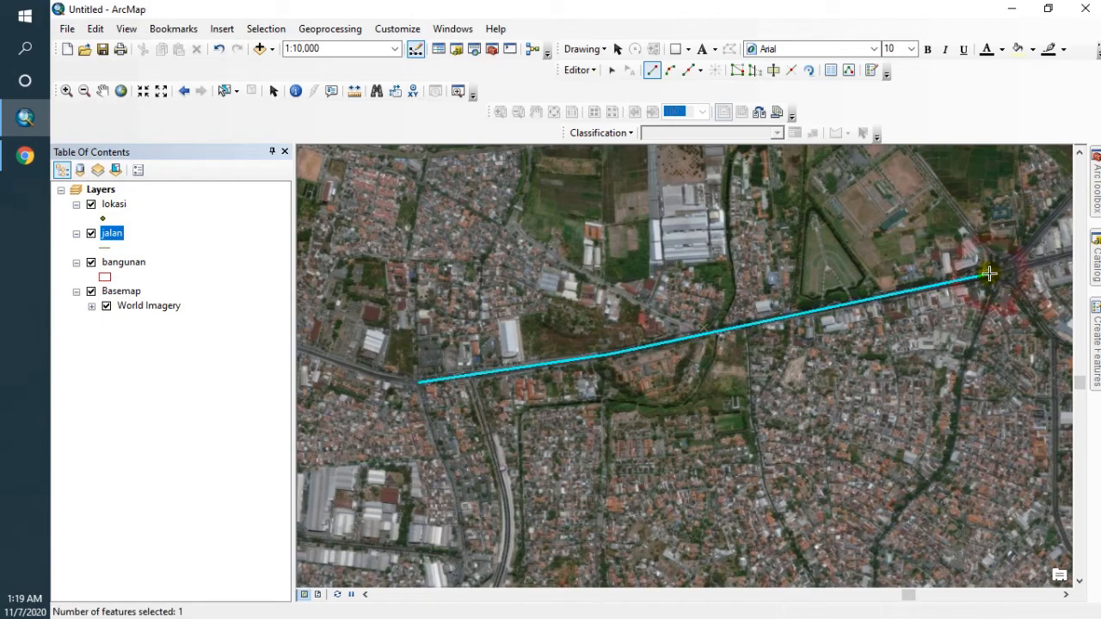
- Save the edits to the jalan layer and stop the editing session
{"action": "left_click", "coordinate": [579, 70]}
{"action": "left_click", "coordinate": [581, 126]}
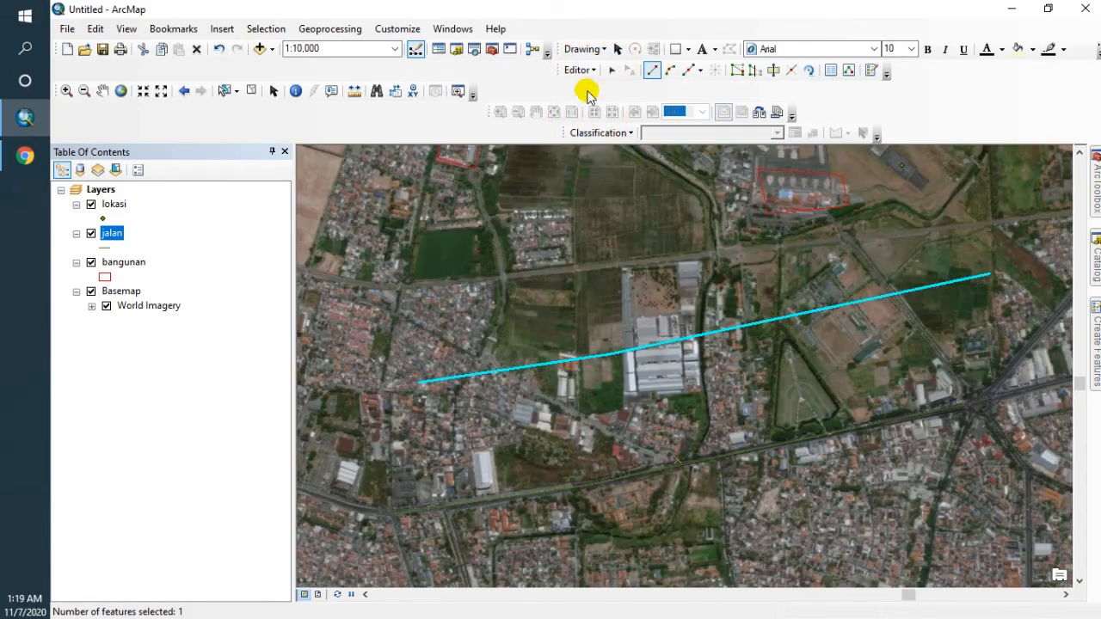
{"action": "left_click", "coordinate": [578, 70]}
{"action": "left_click", "coordinate": [593, 105]}
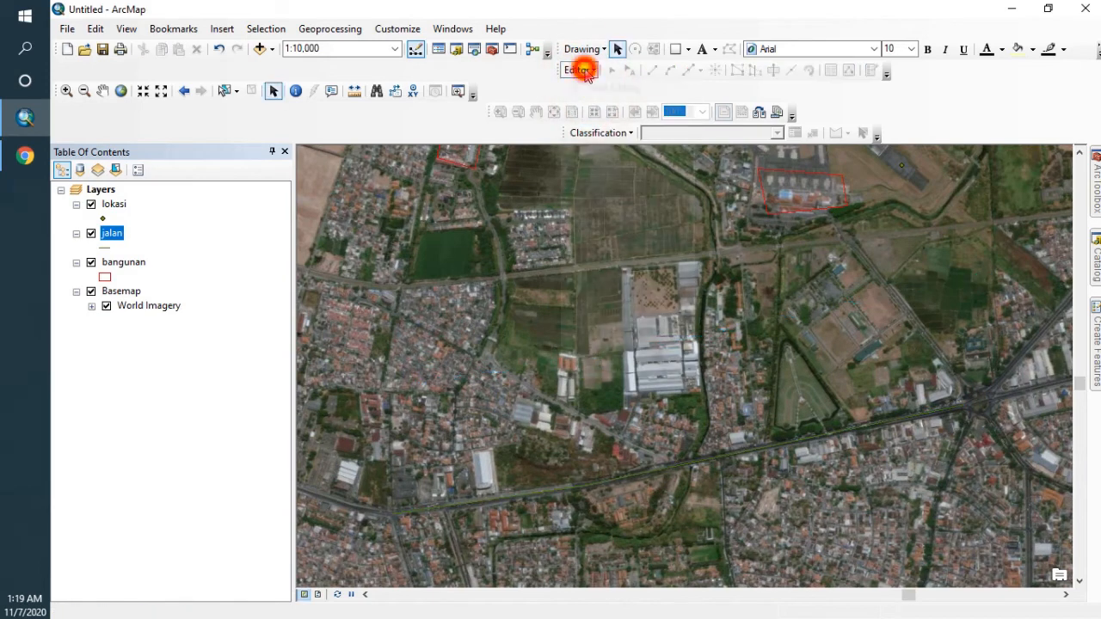
{"action": "left_click", "coordinate": [581, 70]}
{"action": "left_click", "coordinate": [585, 71]}
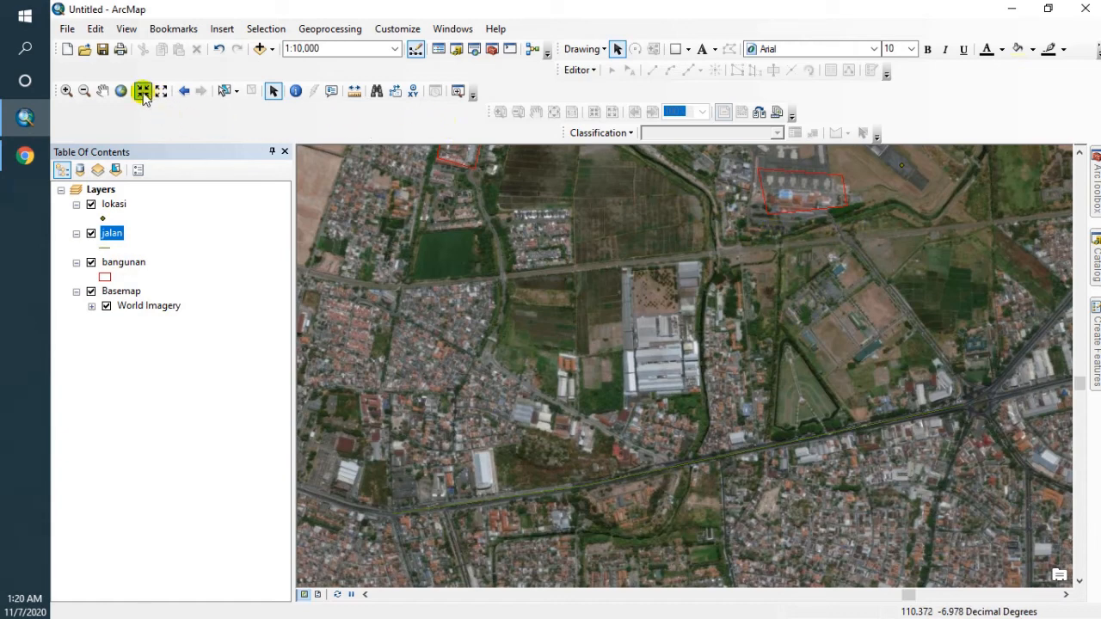
- Save the map document as sampel in the bagusMap folder and start a new blank map
{"action": "left_click", "coordinate": [102, 49]}
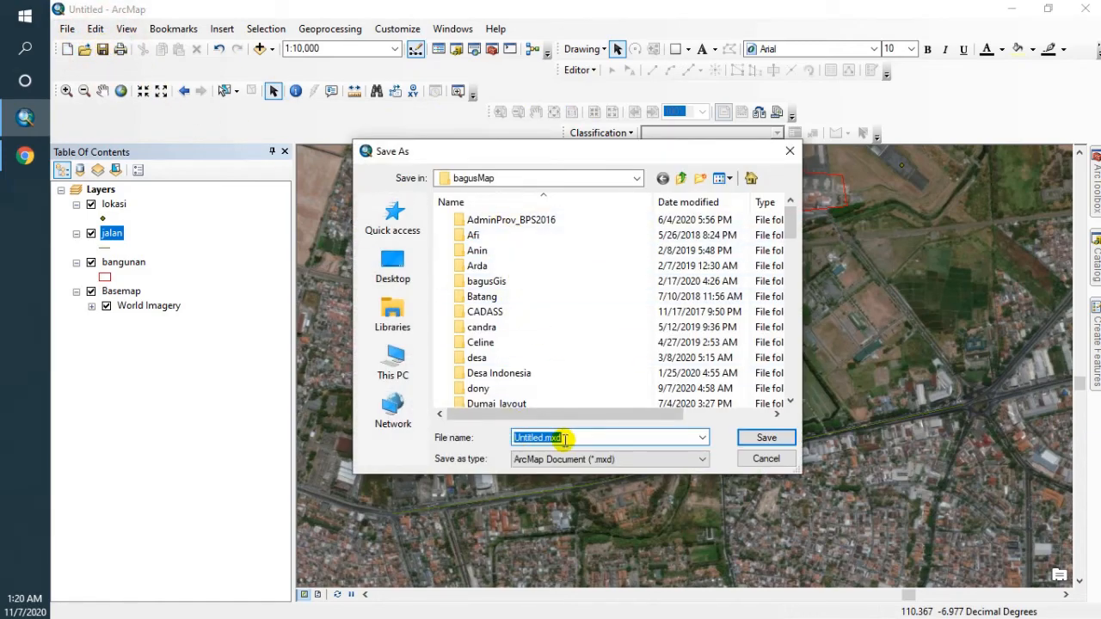
{"action": "type", "text": "sampel"}
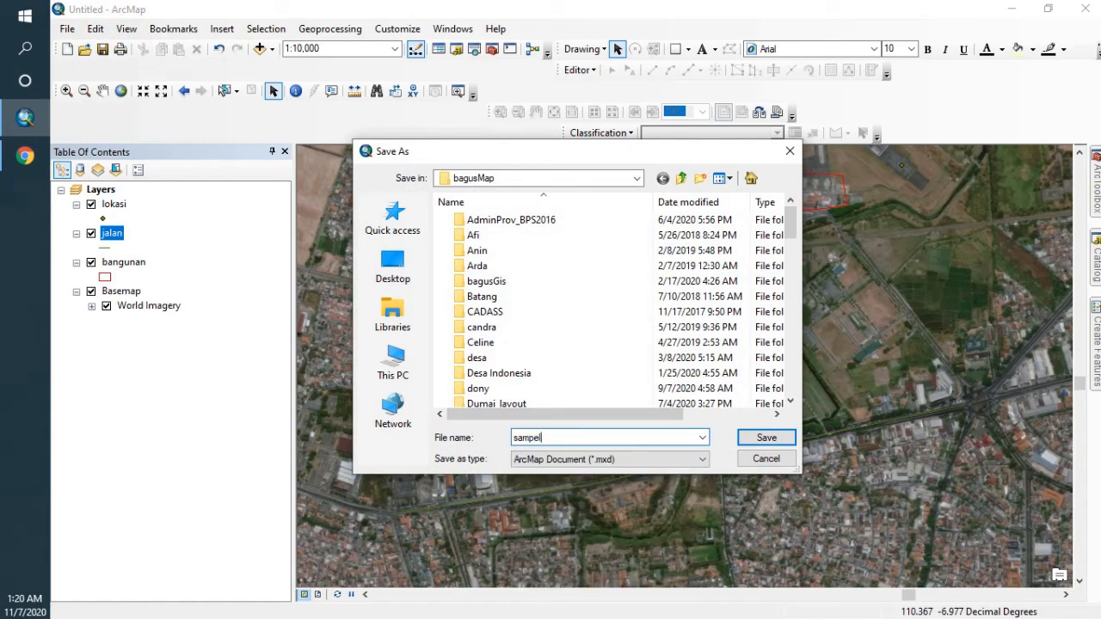
{"action": "key", "text": "Return"}
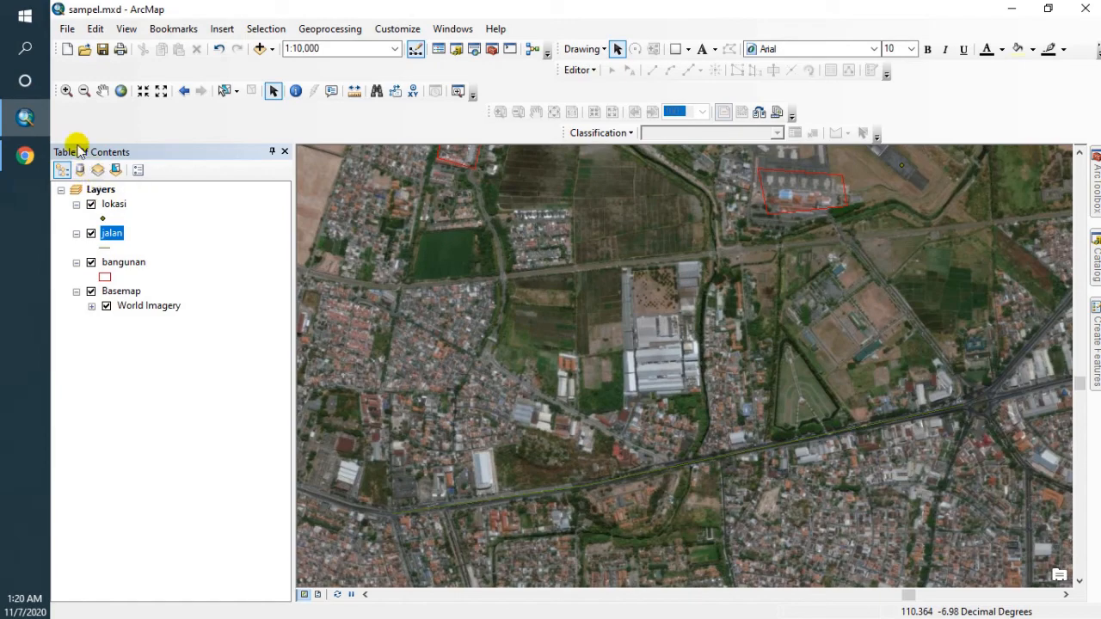
{"action": "left_click", "coordinate": [68, 51]}
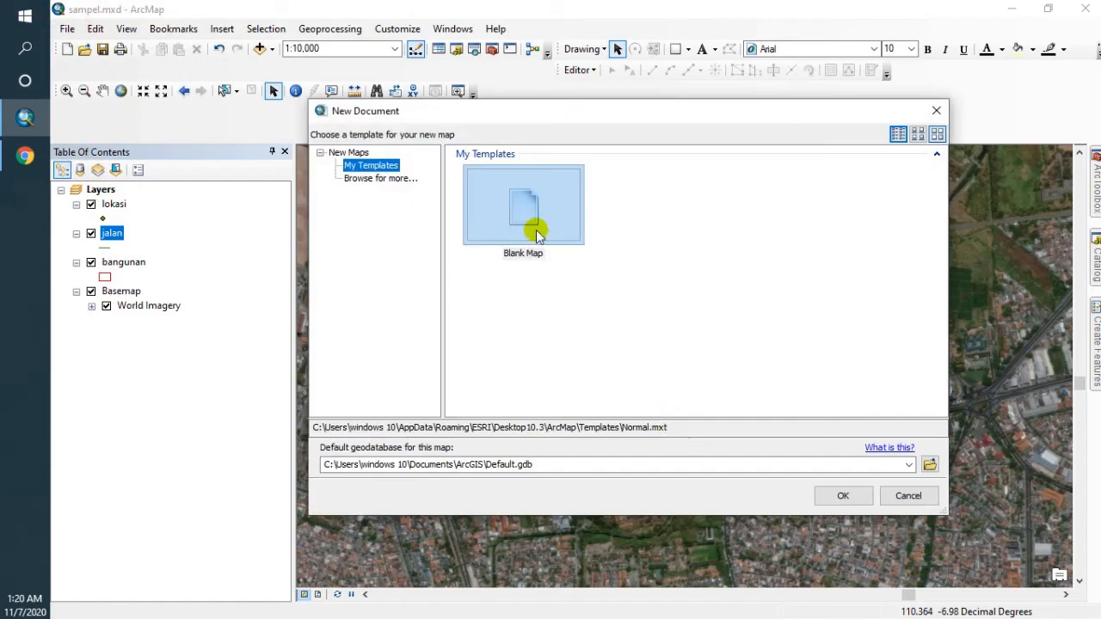
{"action": "double_click", "coordinate": [525, 215]}
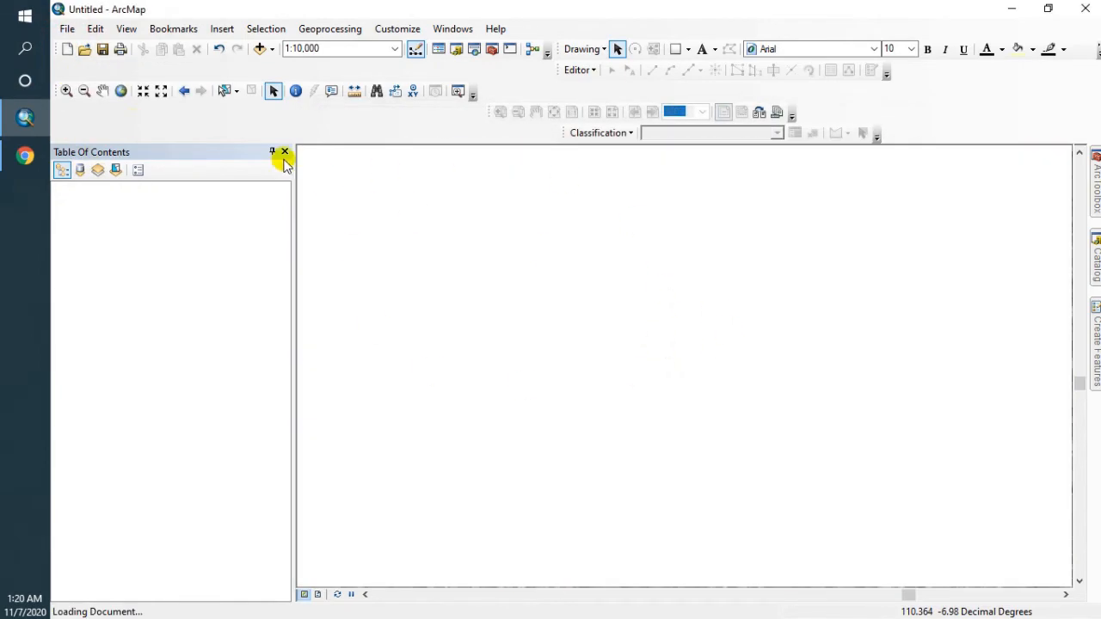
{"action": "left_click", "coordinate": [85, 51]}
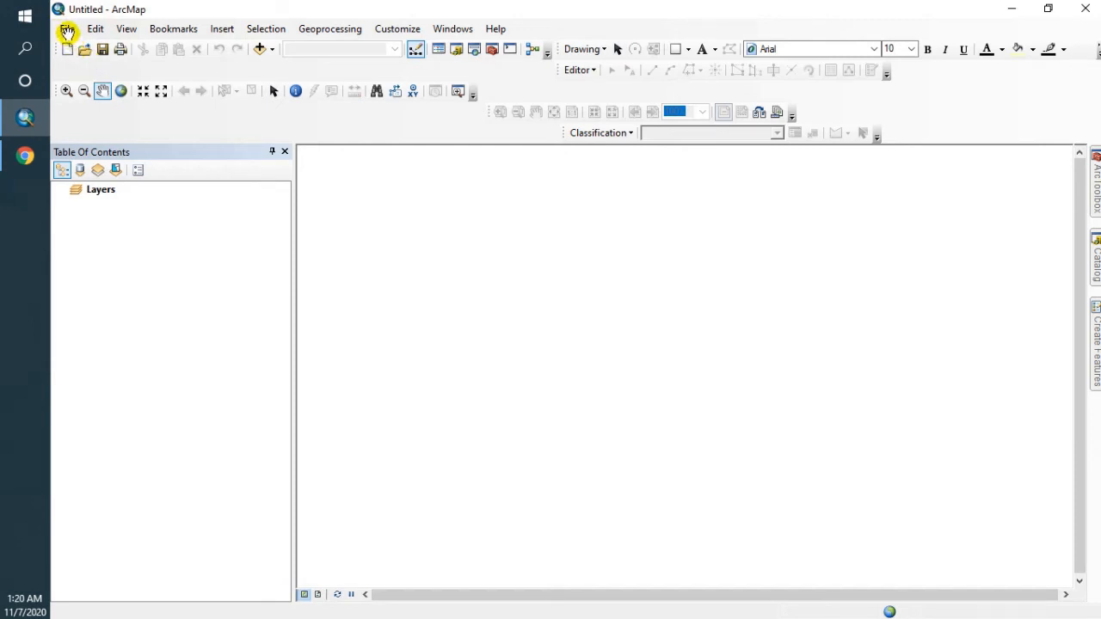
{"action": "left_click", "coordinate": [84, 49]}
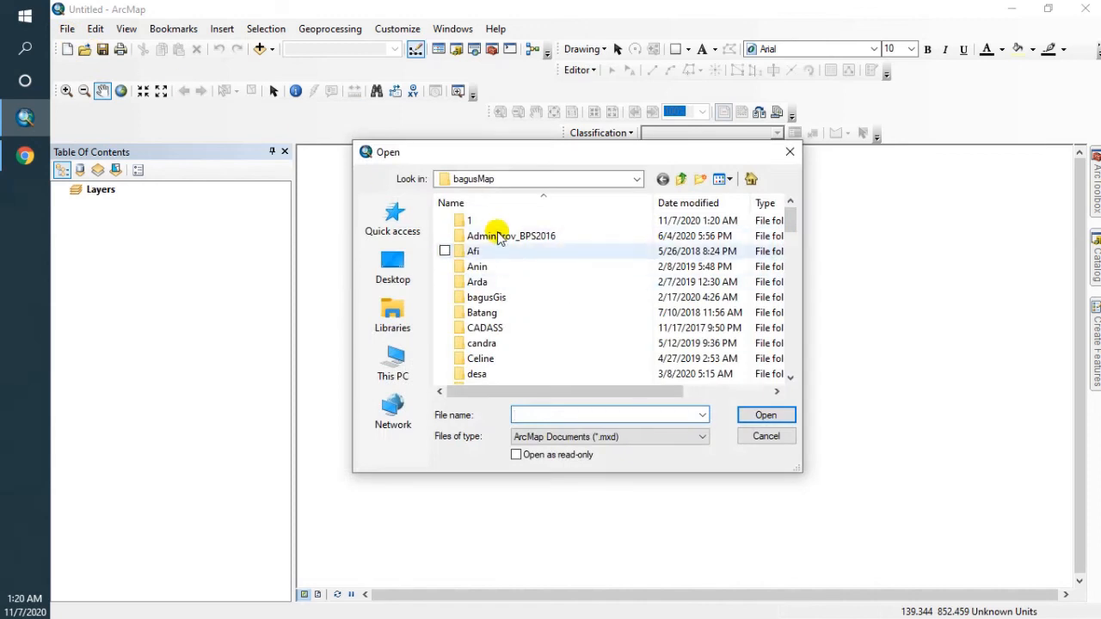
{"action": "left_click", "coordinate": [789, 151]}
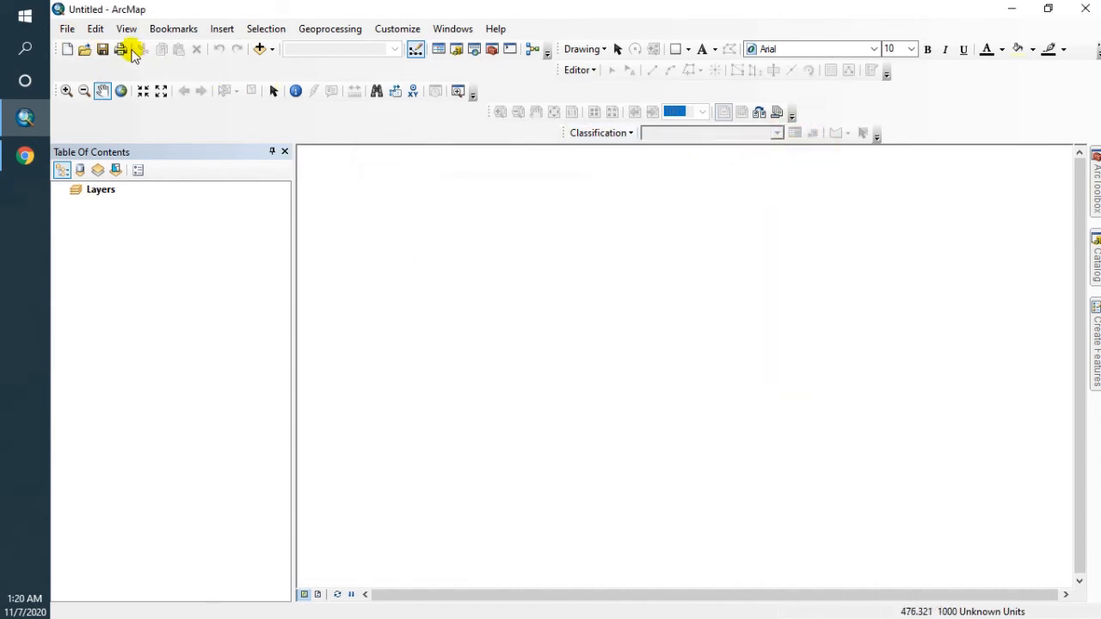
- Open the saved map document sampel.mxd from the bagusMap folder
{"action": "left_click", "coordinate": [68, 28]}
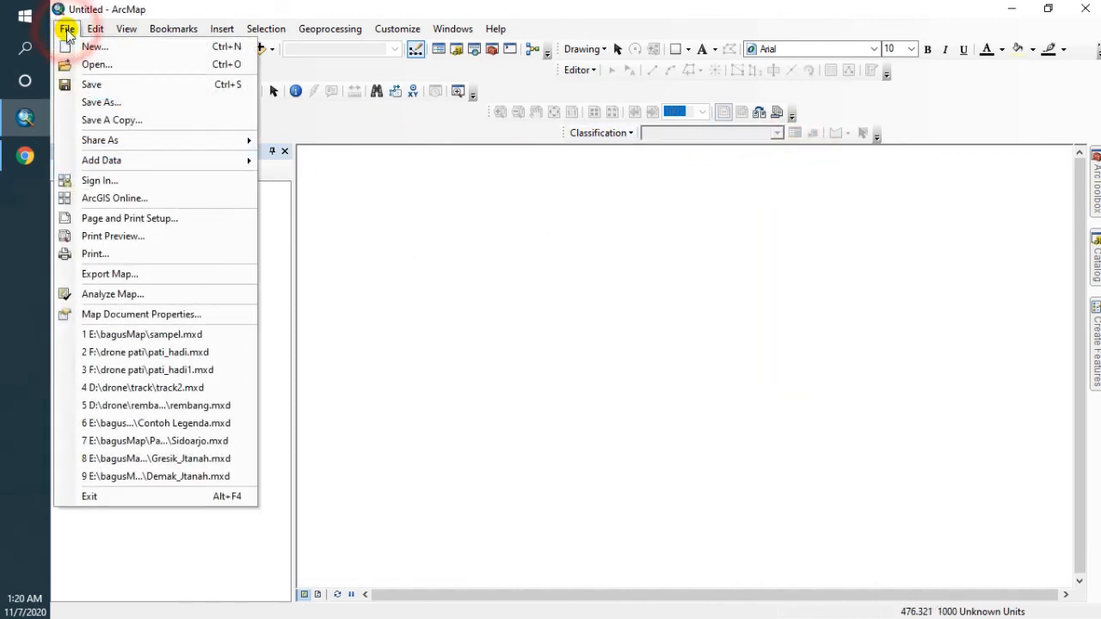
{"action": "left_click", "coordinate": [90, 64]}
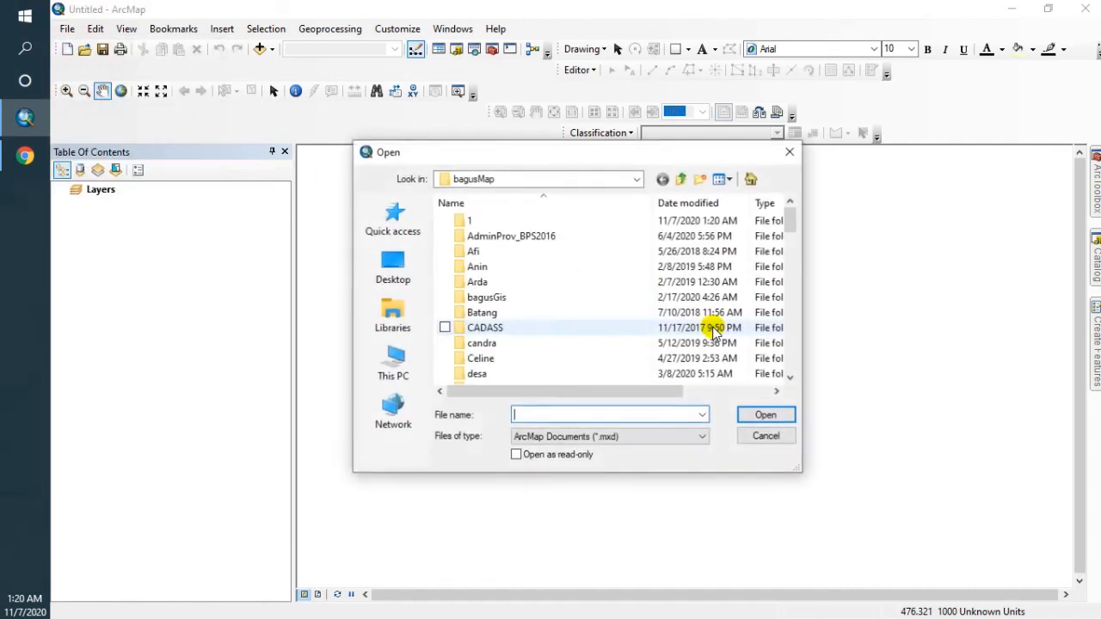
{"action": "left_click", "coordinate": [493, 298]}
{"action": "key", "text": "s"}
{"action": "key", "text": "s"}
{"action": "key", "text": "s"}
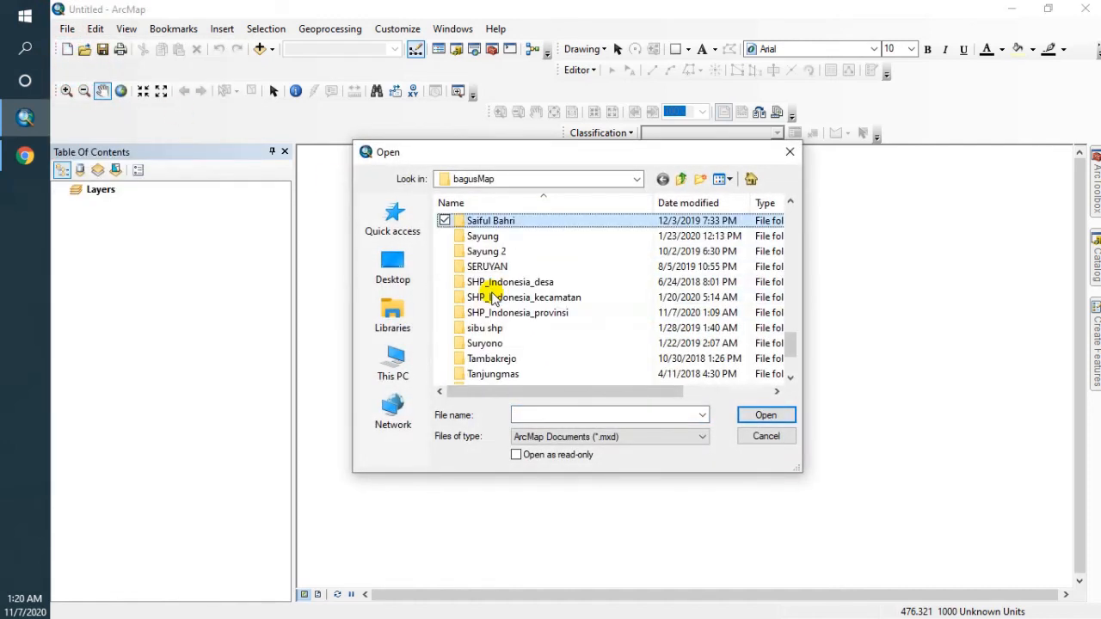
{"action": "key", "text": "s"}
{"action": "key", "text": "s"}
{"action": "key", "text": "s"}
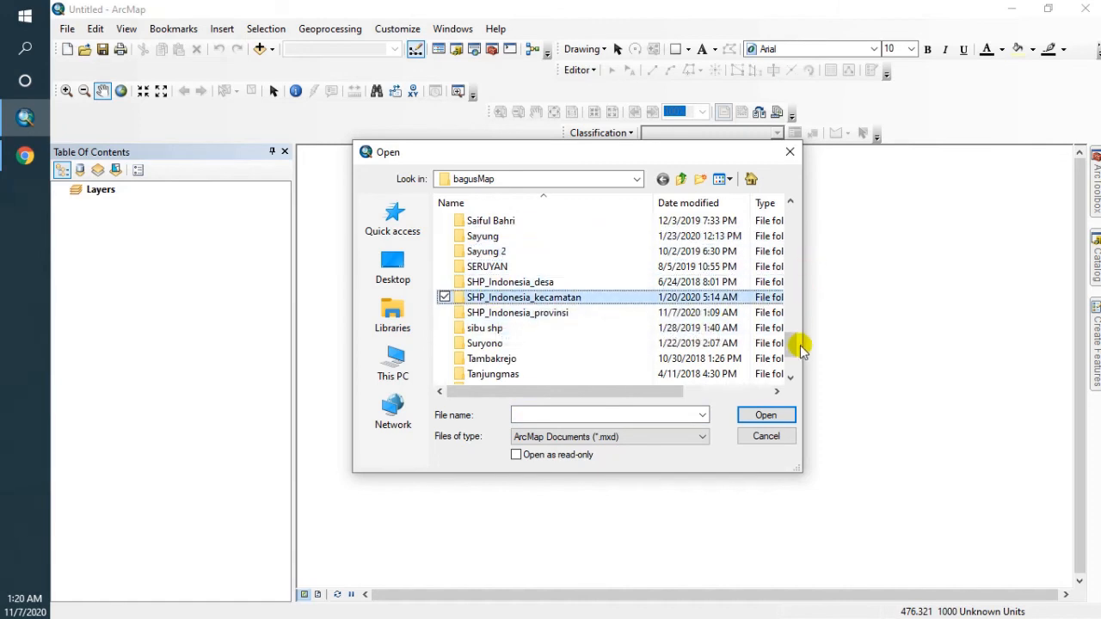
{"action": "left_click_drag", "start_coordinate": [791, 346], "coordinate": [793, 372]}
{"action": "left_click", "coordinate": [469, 374]}
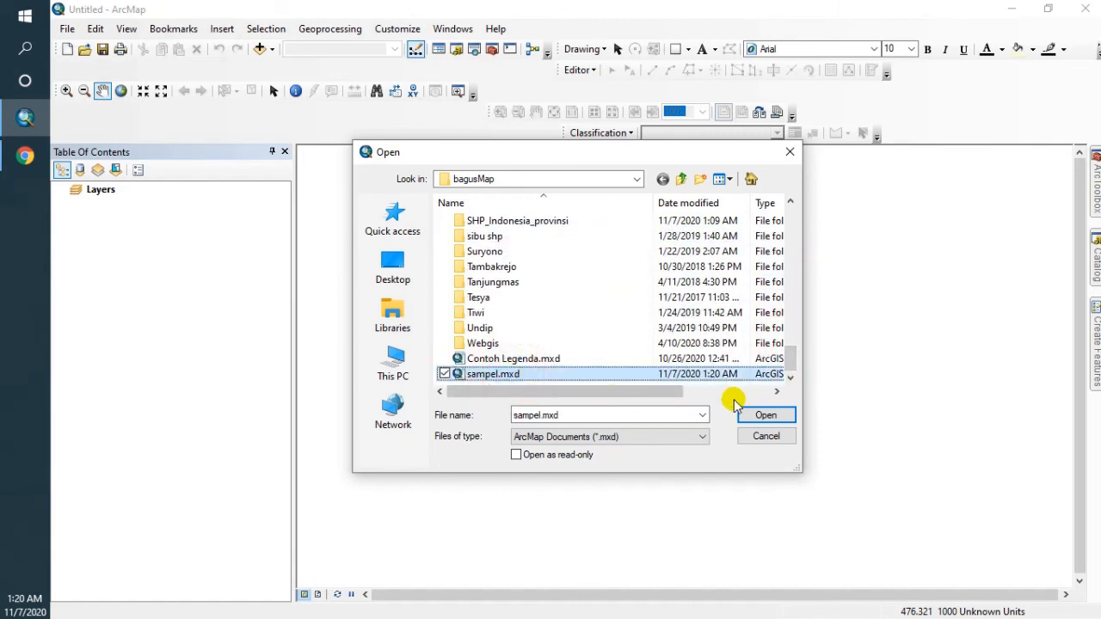
{"action": "left_click", "coordinate": [768, 415]}
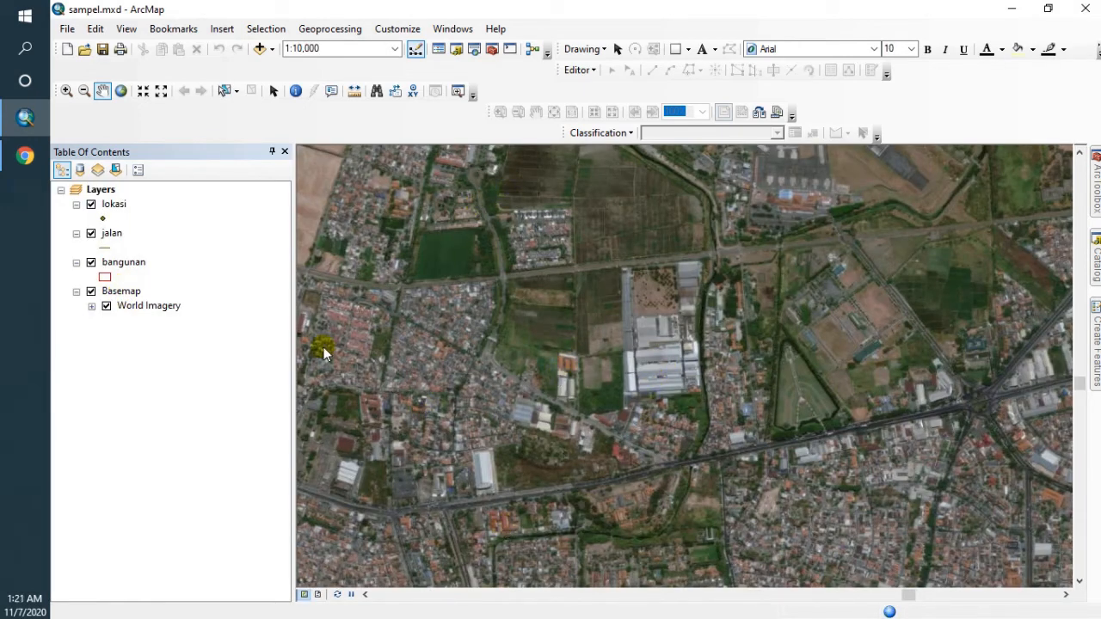
- Hide the Basemap group to view the digitized features alone, and show it again
{"action": "left_click", "coordinate": [91, 291]}
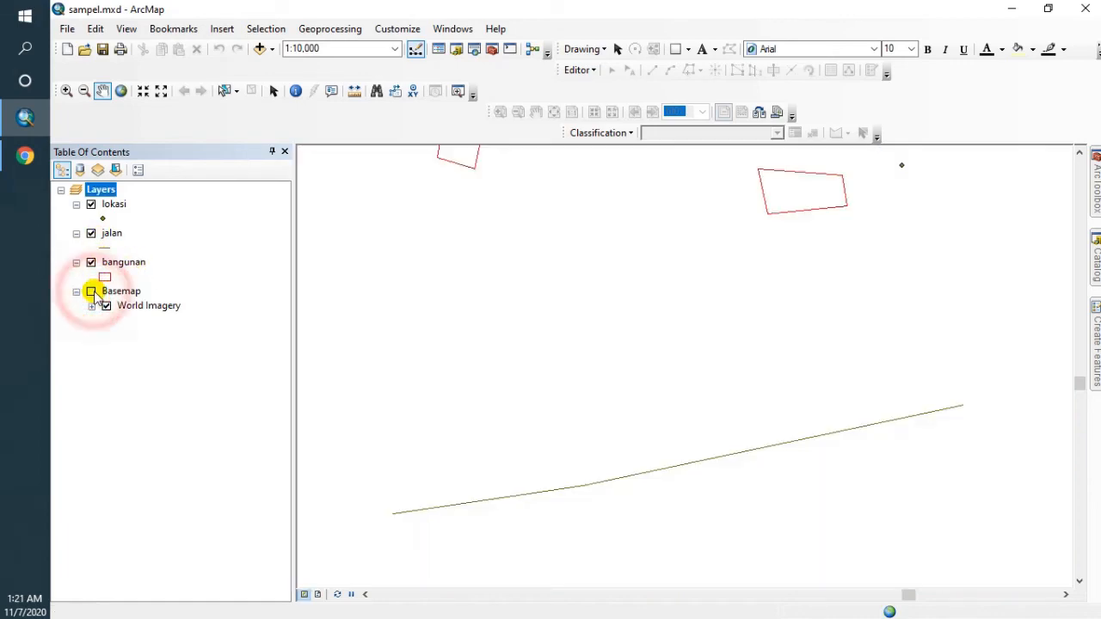
{"action": "left_click", "coordinate": [91, 292]}
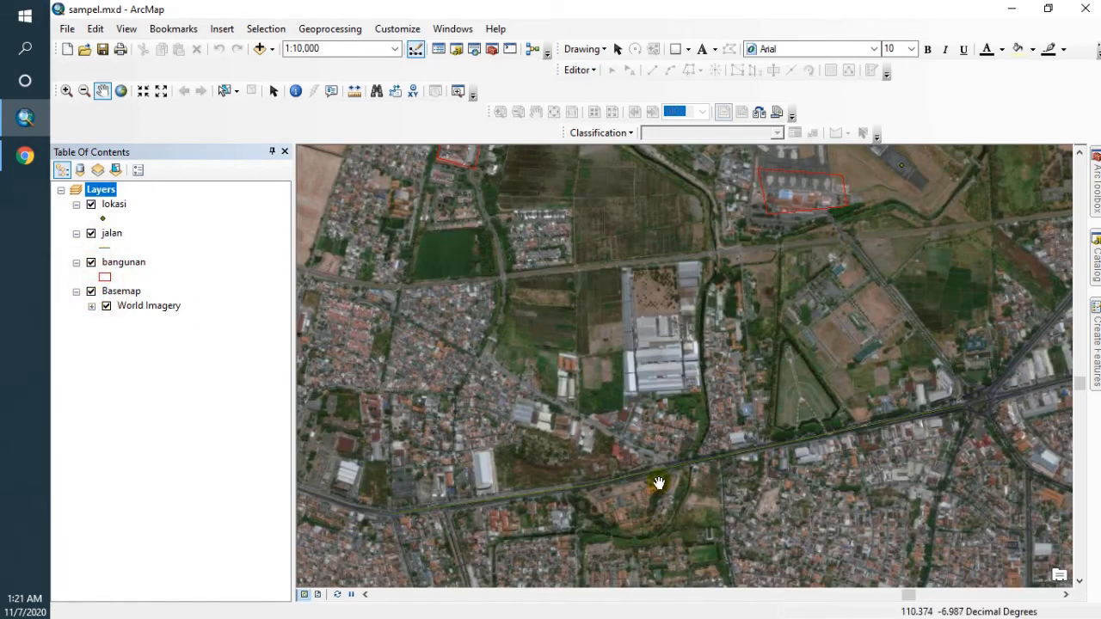
- Change the jalan line symbol to orange with a width of 3
{"action": "left_click", "coordinate": [104, 247]}
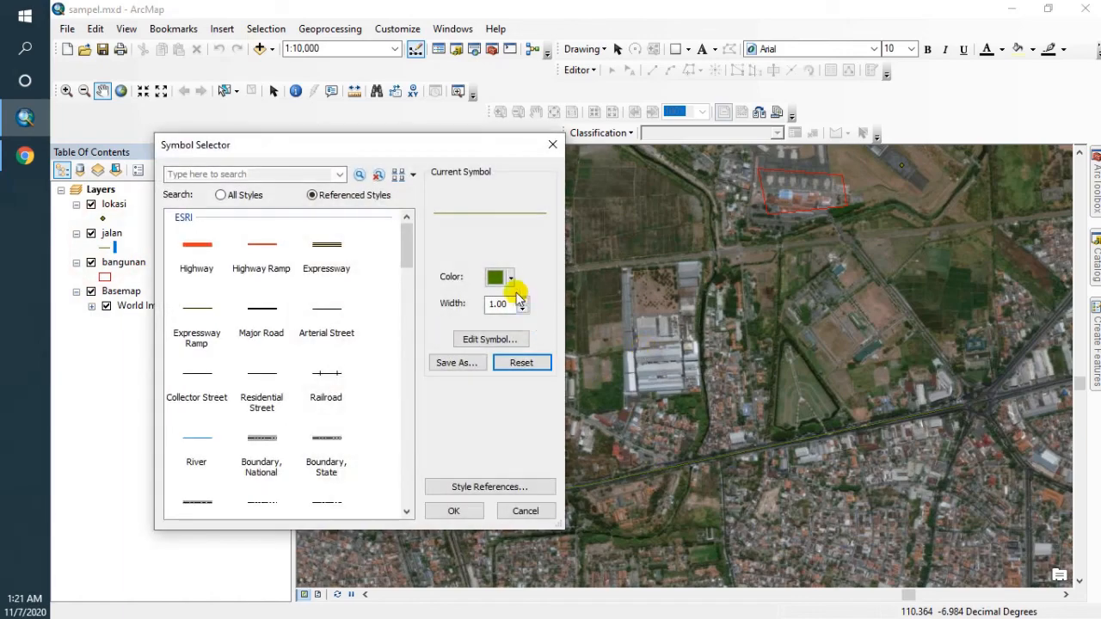
{"action": "left_click", "coordinate": [507, 278]}
{"action": "left_click", "coordinate": [522, 360]}
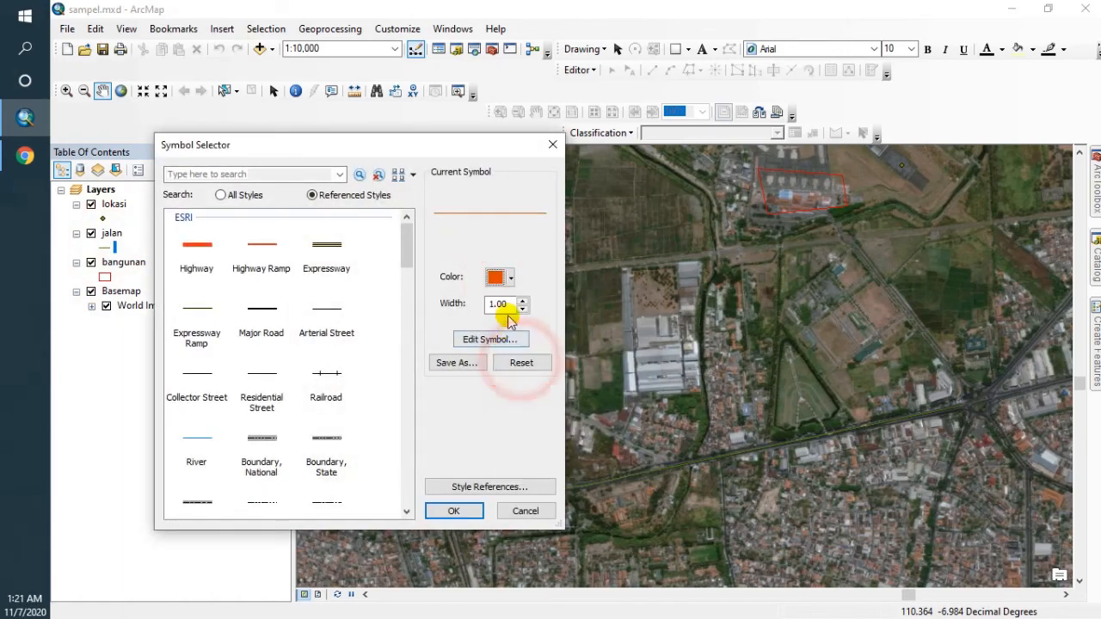
{"action": "double_click", "coordinate": [506, 304]}
{"action": "type", "text": "3"}
{"action": "left_click", "coordinate": [463, 511]}
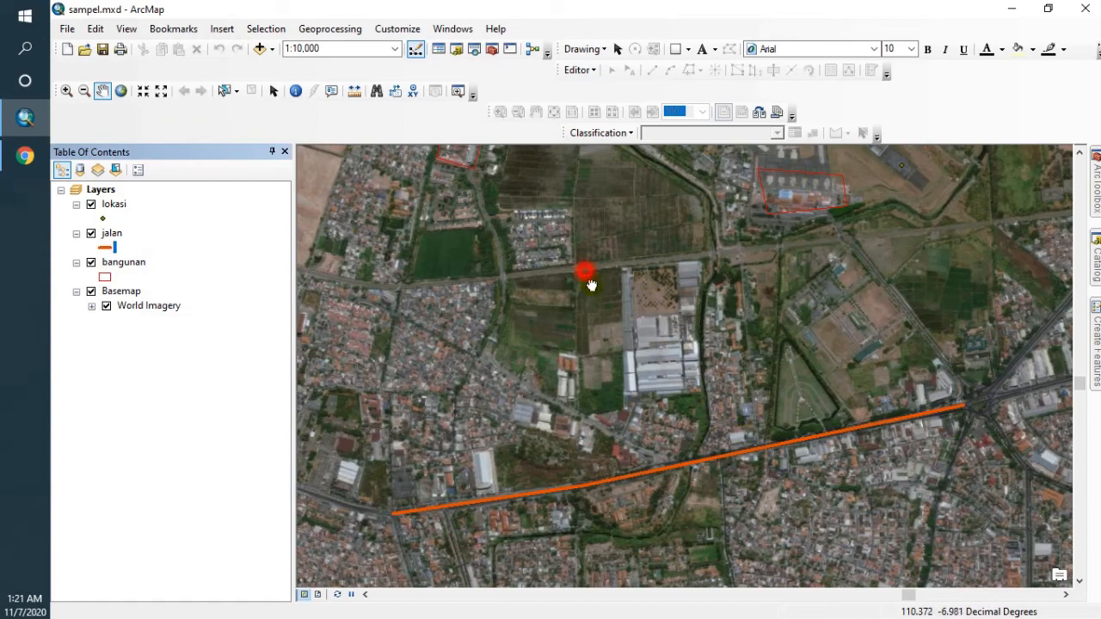
- Change the lokasi point symbol to the green Octagon 3 marker
{"action": "left_click_drag", "start_coordinate": [591, 284], "coordinate": [741, 540]}
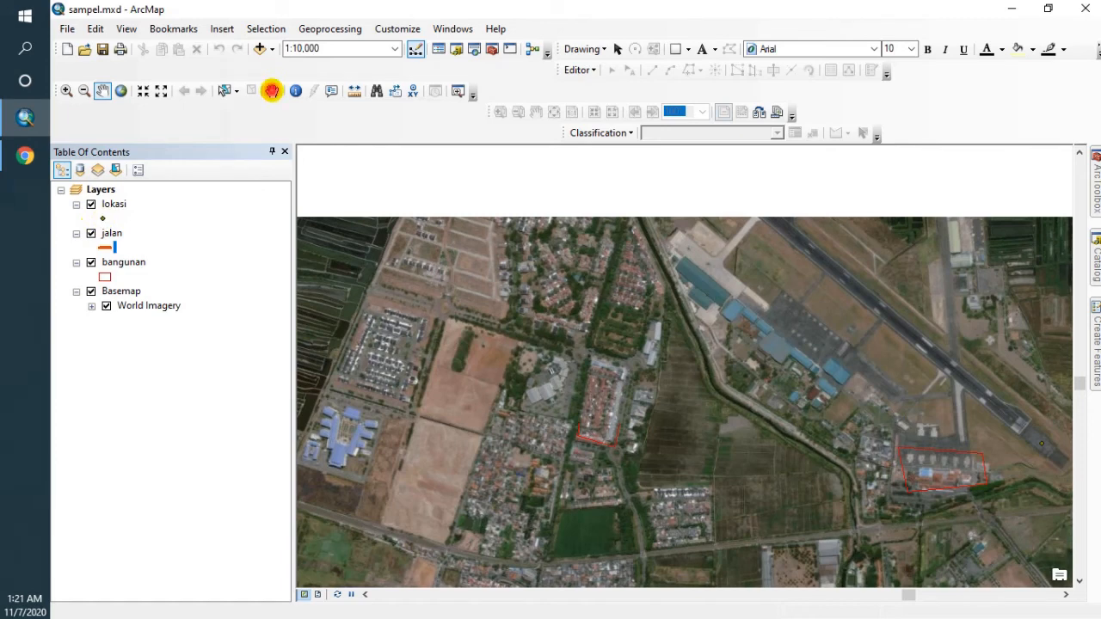
{"action": "left_click", "coordinate": [271, 90]}
{"action": "left_click", "coordinate": [102, 219]}
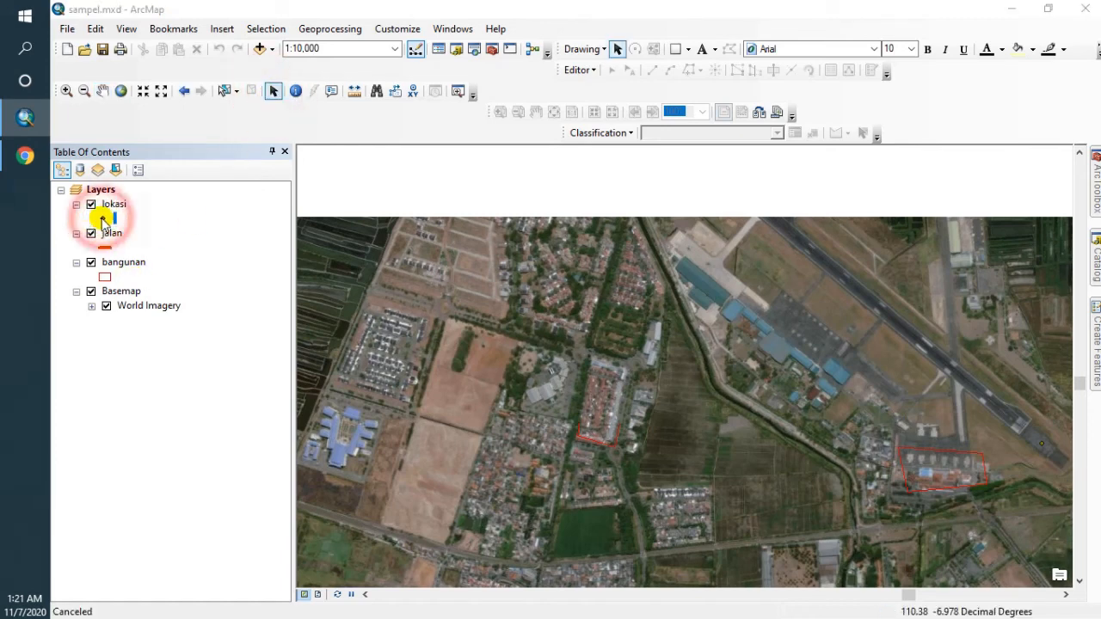
{"action": "left_click", "coordinate": [522, 300]}
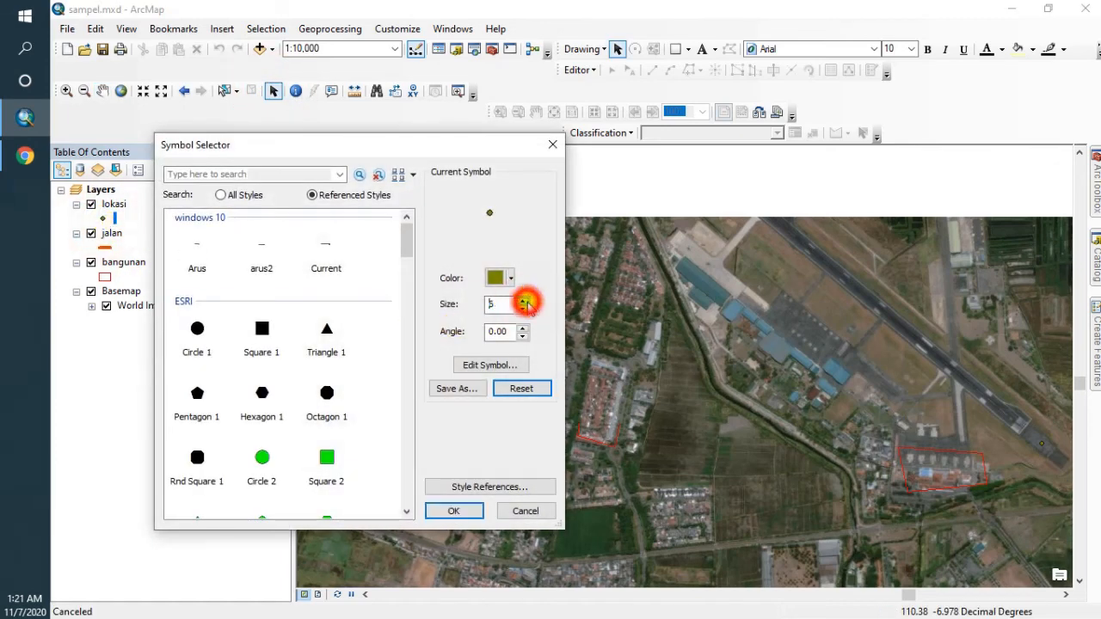
{"action": "left_click", "coordinate": [522, 300]}
{"action": "left_click", "coordinate": [522, 301]}
{"action": "left_click", "coordinate": [194, 331]}
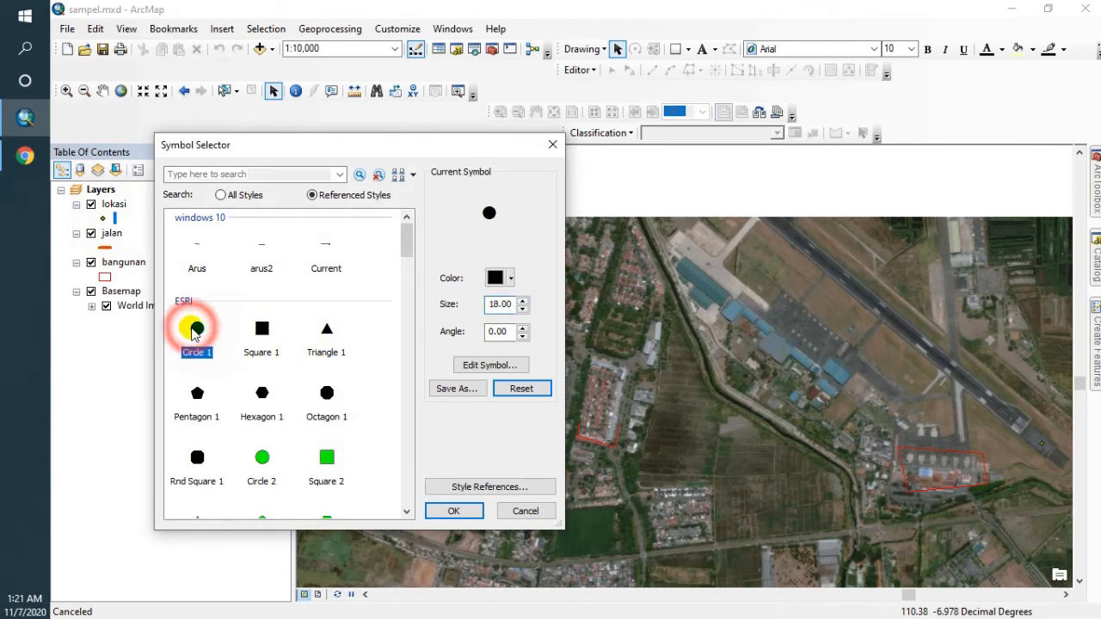
{"action": "left_click", "coordinate": [263, 329]}
{"action": "left_click", "coordinate": [340, 344]}
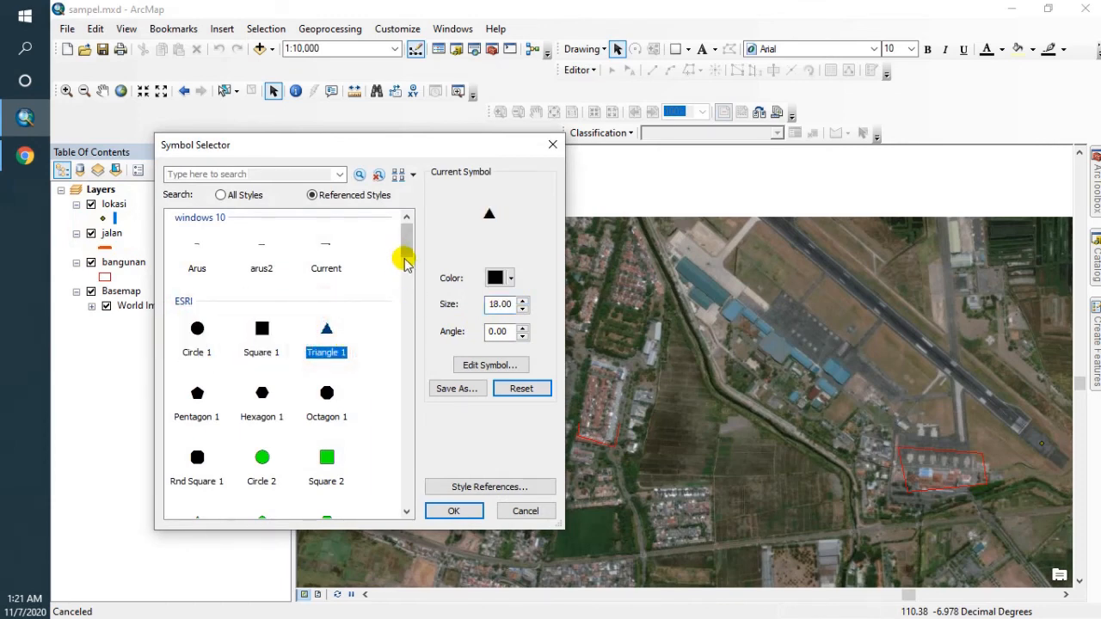
{"action": "left_click_drag", "start_coordinate": [405, 243], "coordinate": [406, 287]}
{"action": "left_click", "coordinate": [263, 331]}
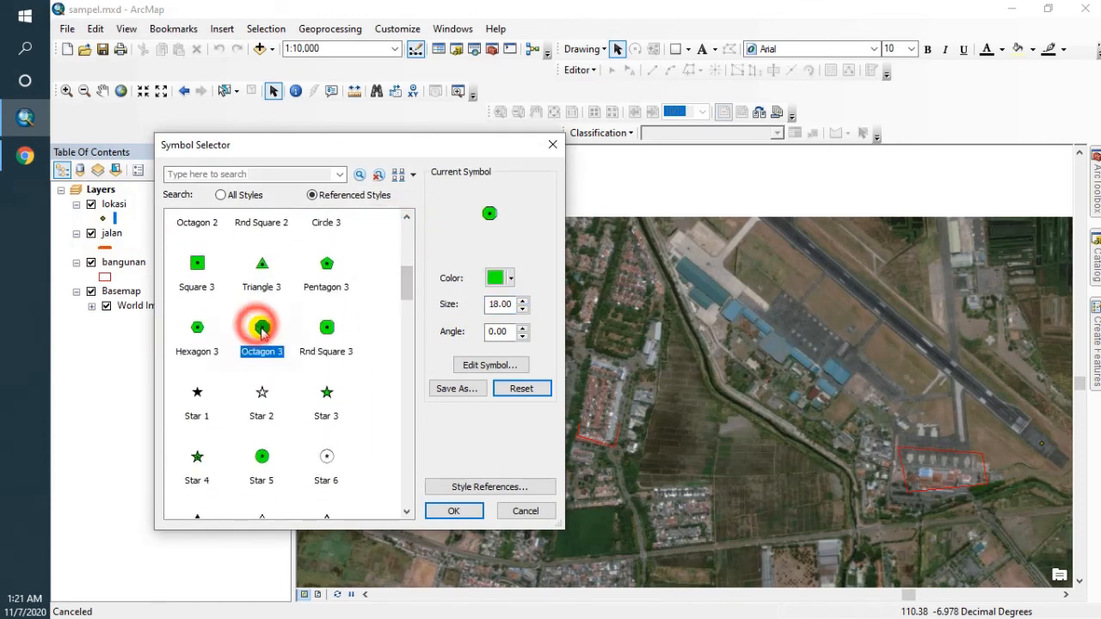
{"action": "left_click", "coordinate": [452, 511]}
{"action": "left_click", "coordinate": [700, 194]}
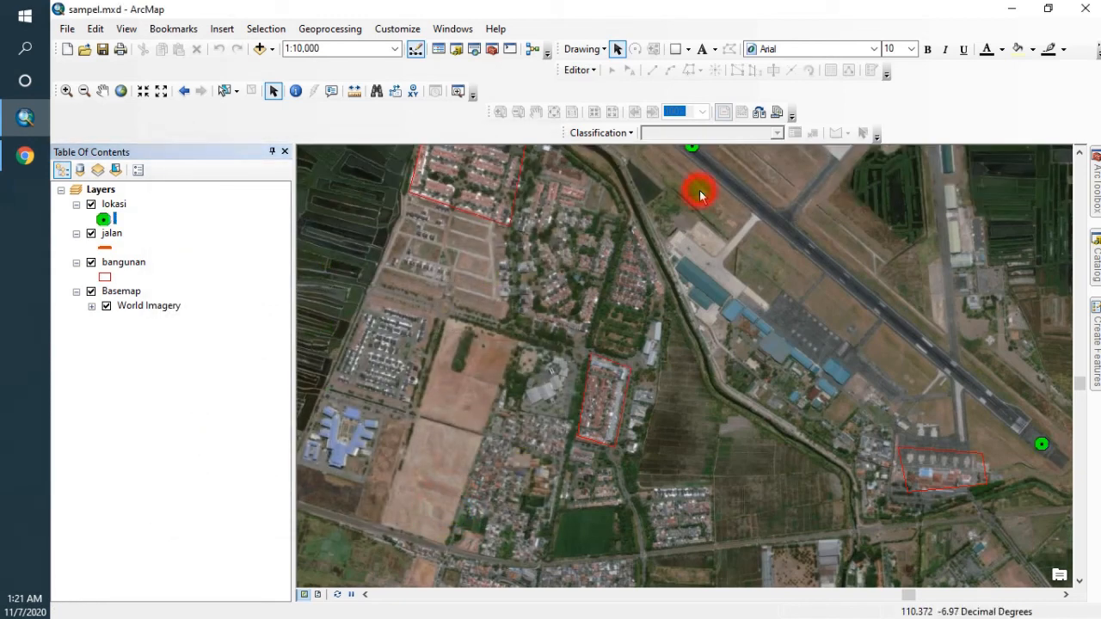
{"action": "left_click_drag", "start_coordinate": [704, 176], "coordinate": [651, 316]}
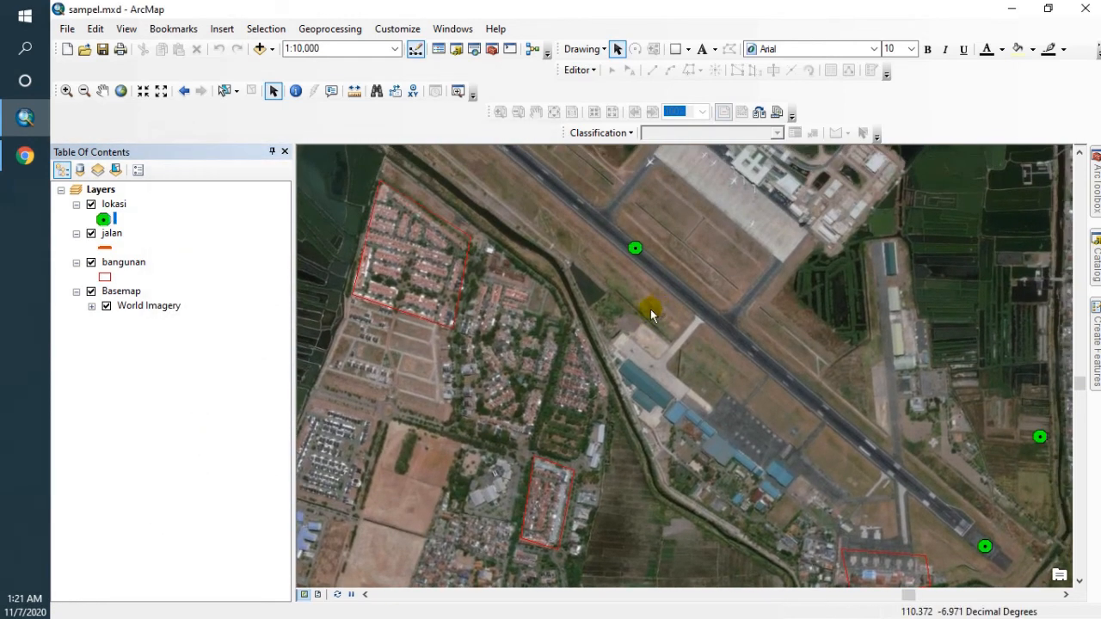
{"action": "left_click_drag", "start_coordinate": [528, 203], "coordinate": [622, 366]}
{"action": "left_click_drag", "start_coordinate": [702, 441], "coordinate": [610, 355]}
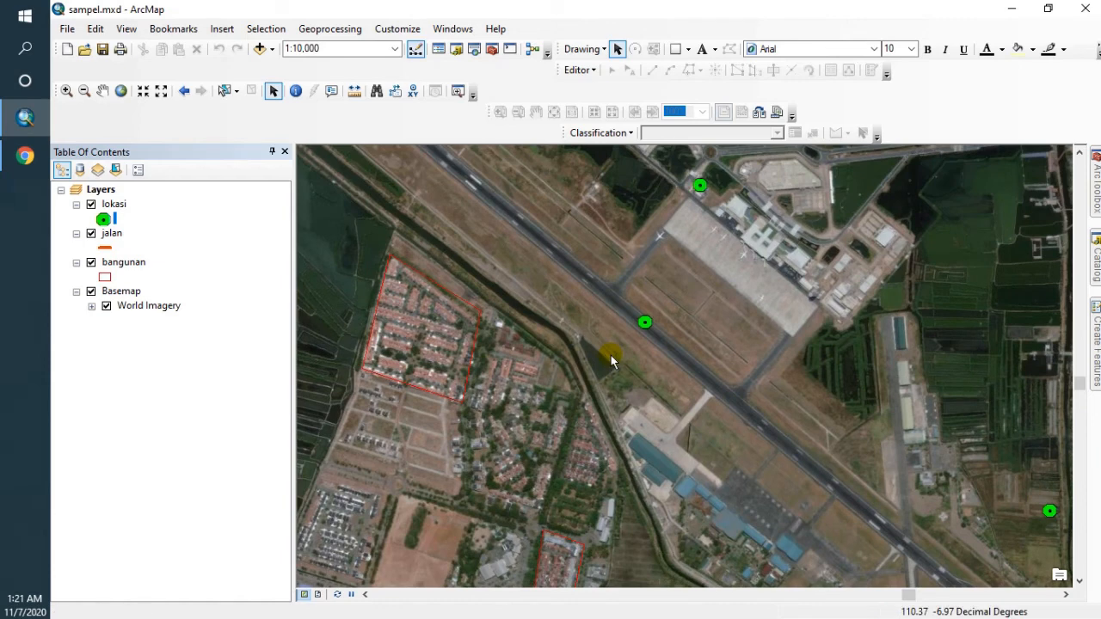
- Switch the map to layout view and hide the Basemap group
{"action": "left_click", "coordinate": [103, 30]}
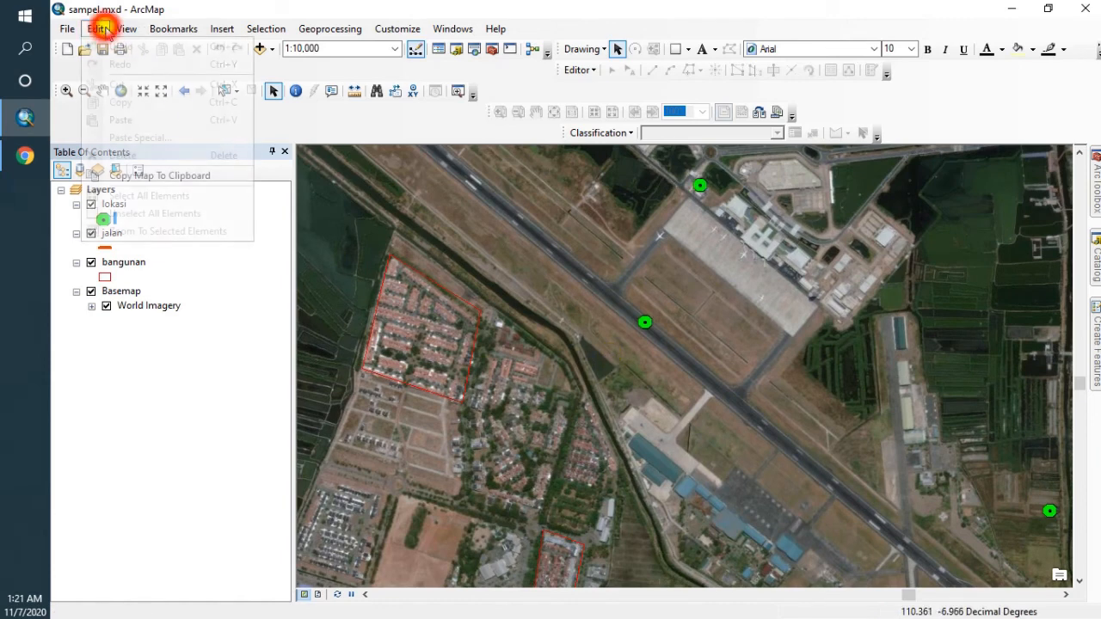
{"action": "mouse_move", "coordinate": [125, 29]}
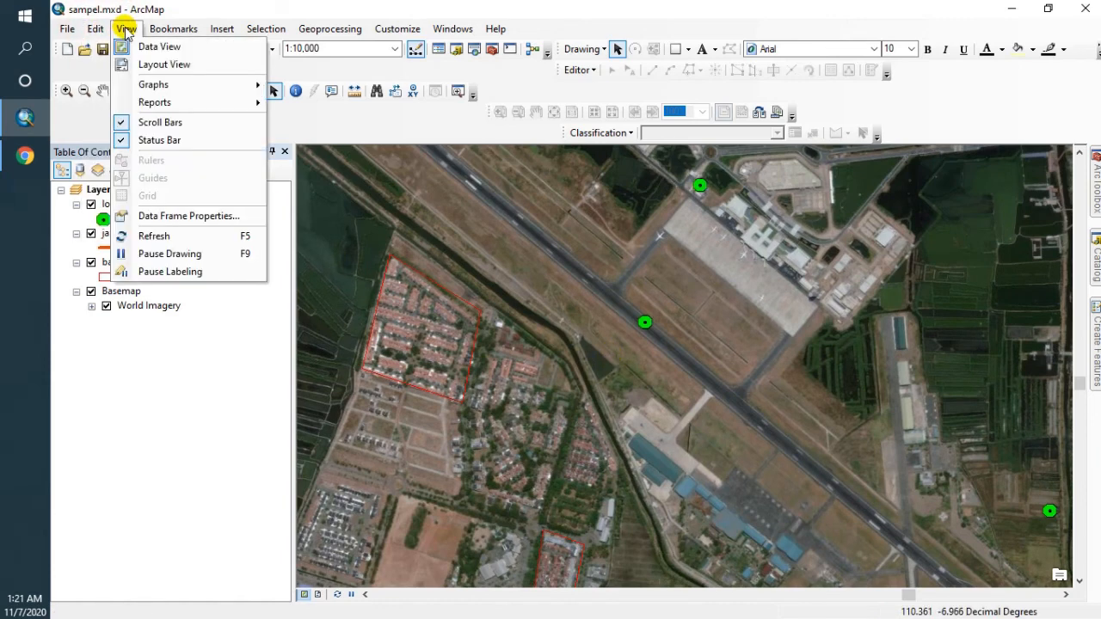
{"action": "left_click", "coordinate": [153, 65]}
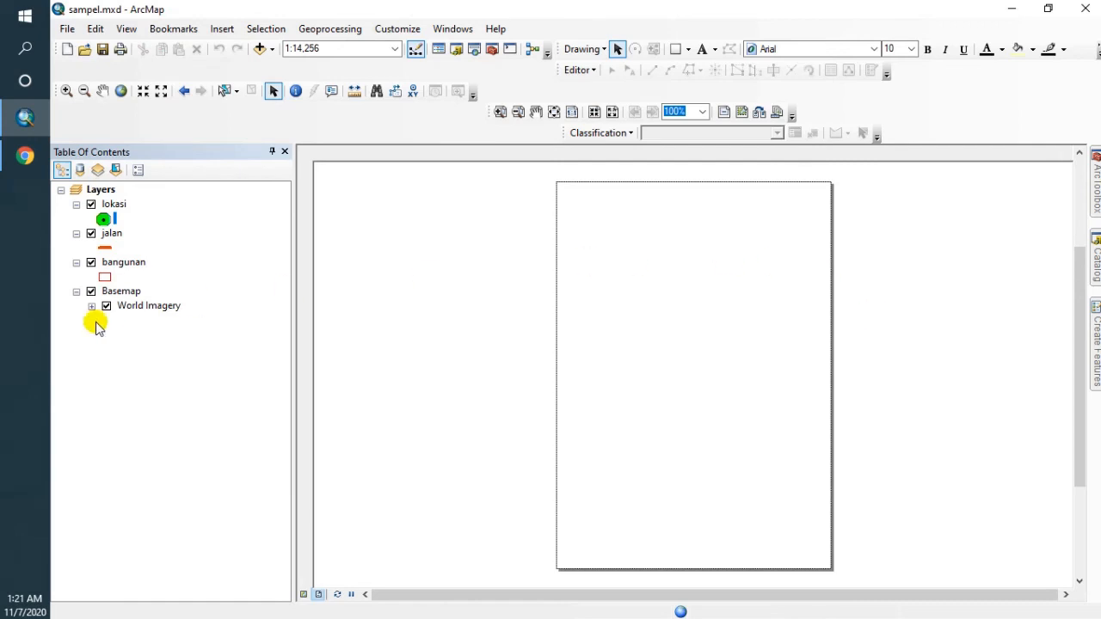
{"action": "left_click", "coordinate": [90, 292]}
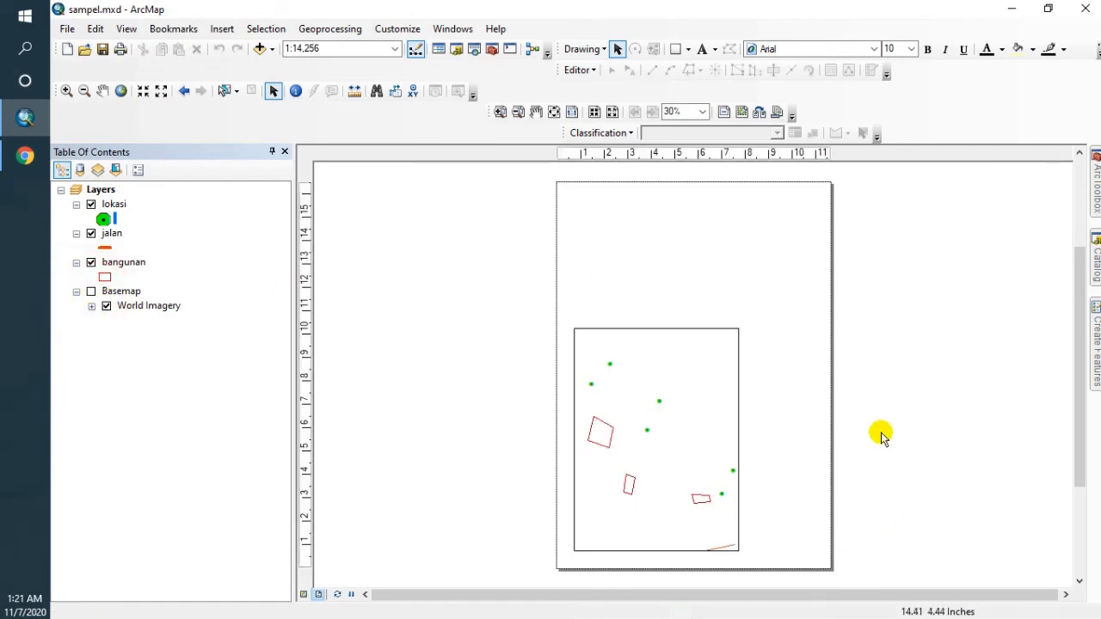
- Switch the map from layout view back to data view
{"action": "left_click", "coordinate": [677, 354]}
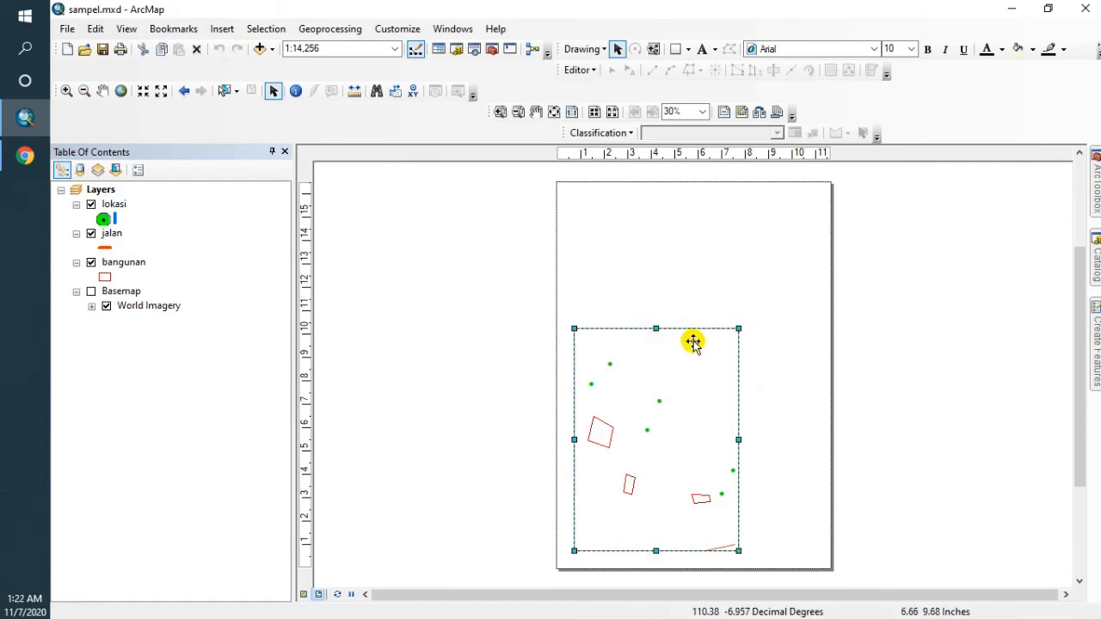
{"action": "left_click", "coordinate": [126, 33]}
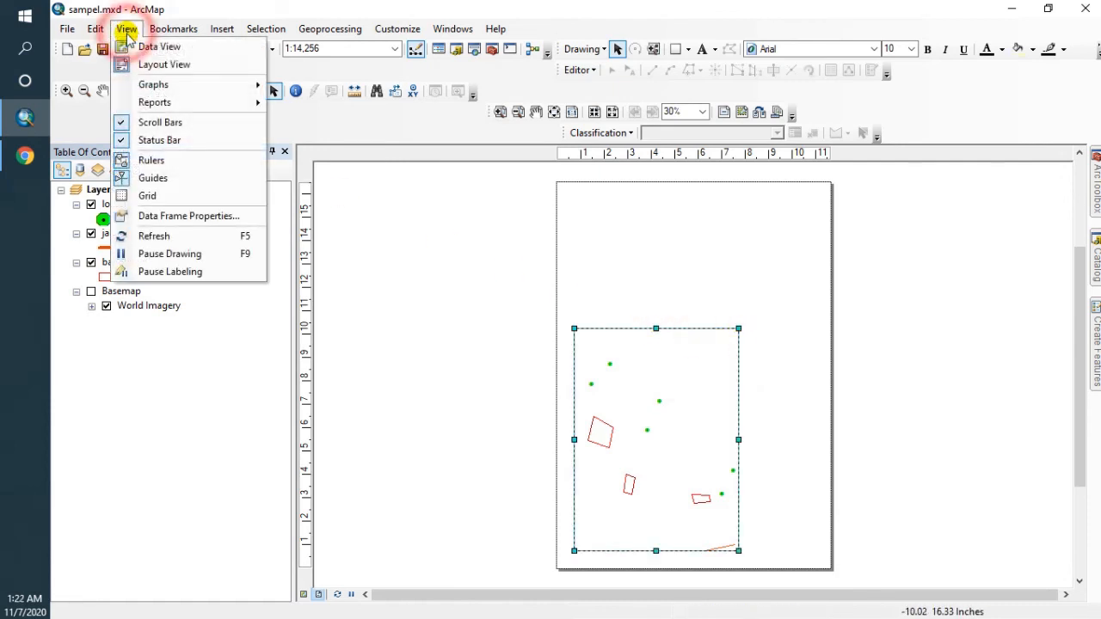
{"action": "left_click", "coordinate": [127, 43]}
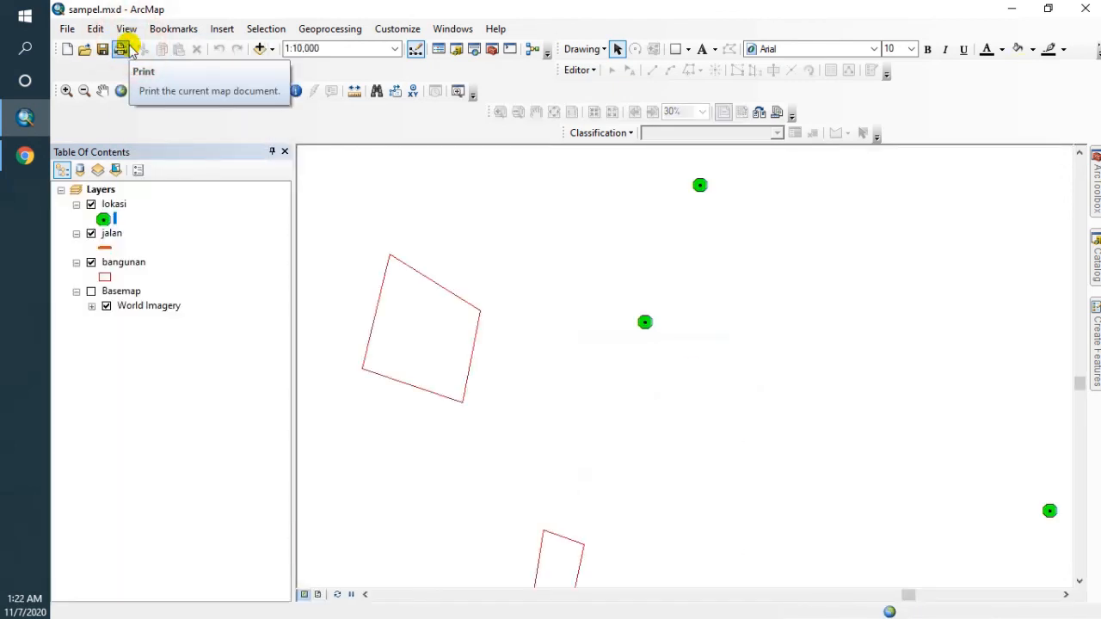
{"action": "left_click", "coordinate": [126, 29]}
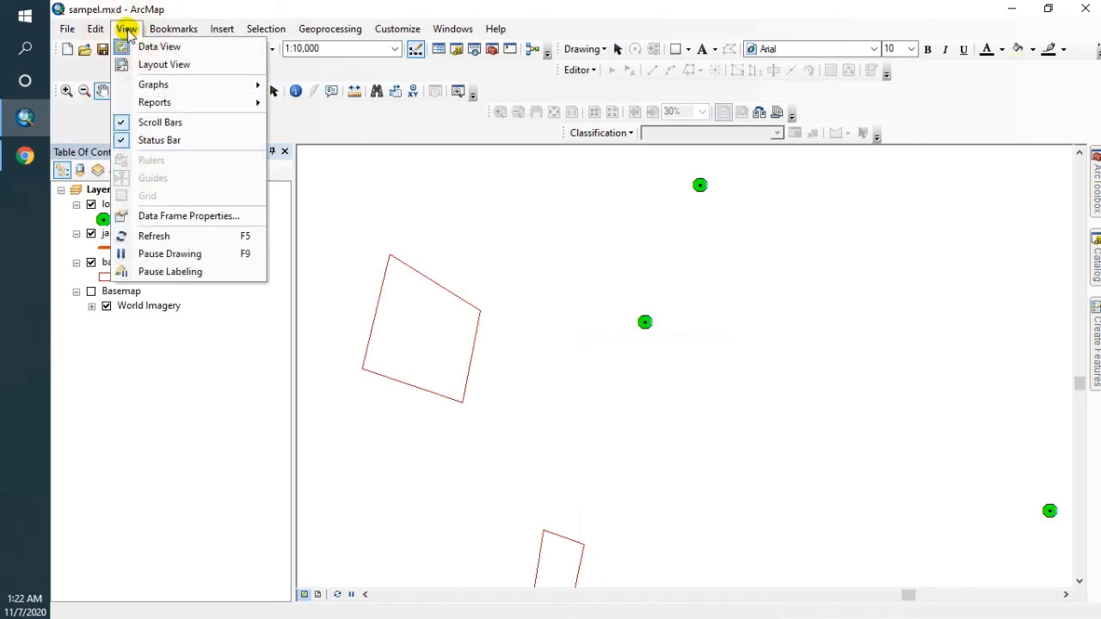
{"action": "mouse_move", "coordinate": [154, 32]}
{"action": "mouse_move", "coordinate": [218, 38]}
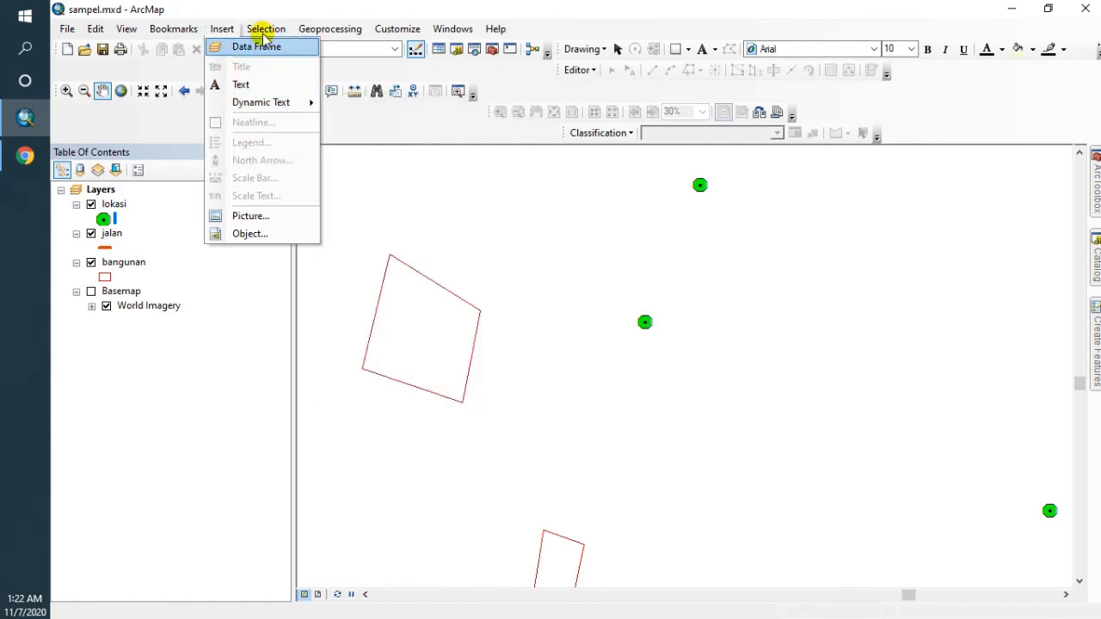
{"action": "mouse_move", "coordinate": [263, 34]}
{"action": "mouse_move", "coordinate": [308, 35]}
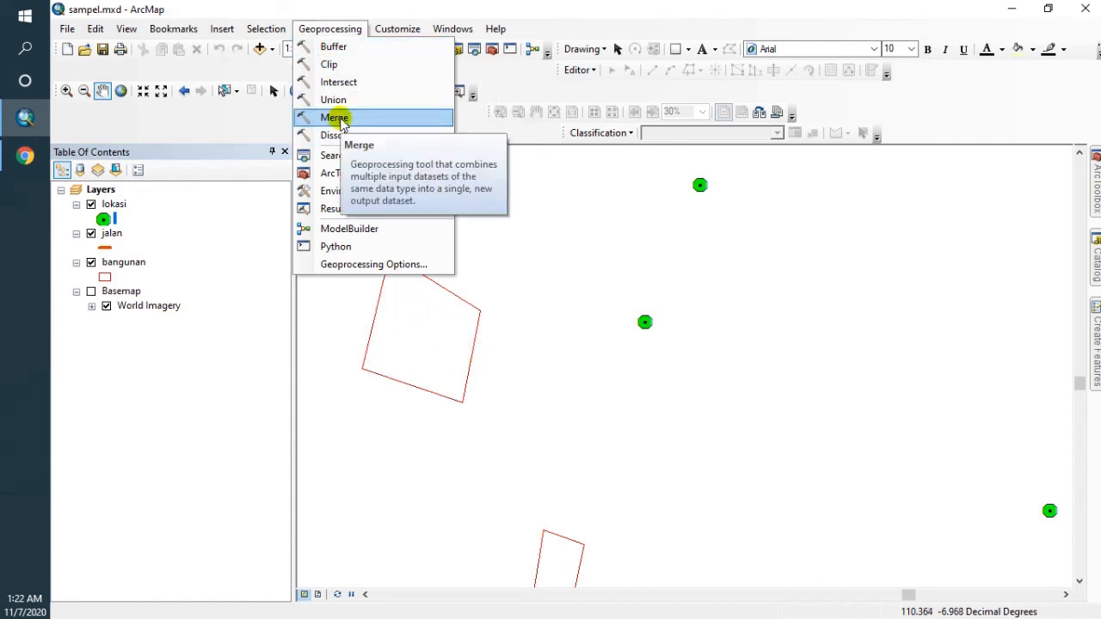
{"action": "left_click", "coordinate": [497, 137]}
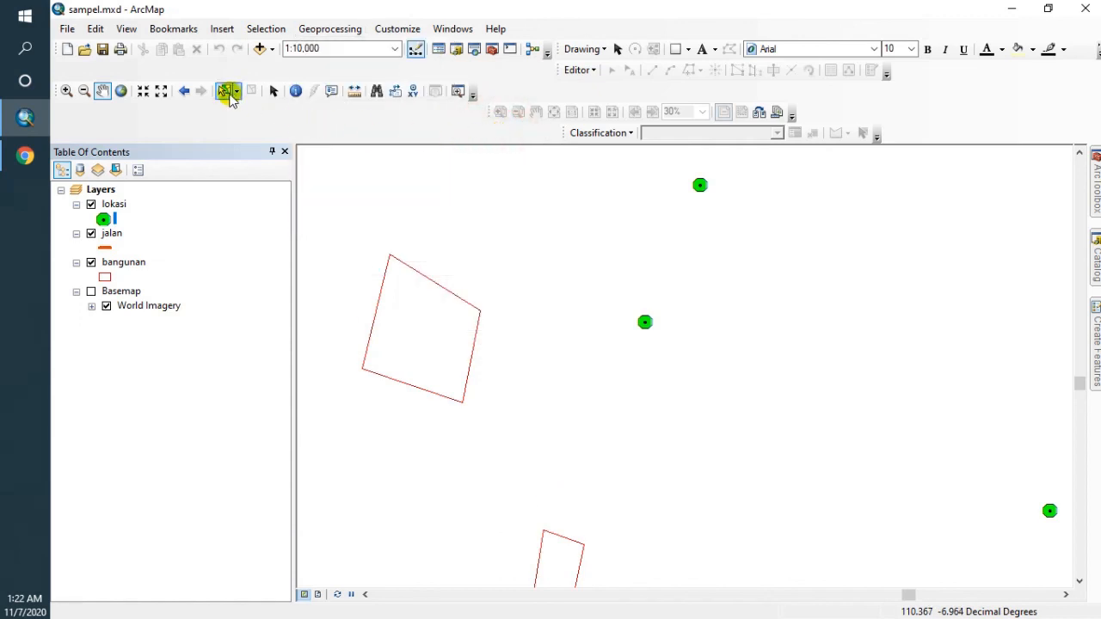
- Pan the map, zoom in on a lokasi point, zoom out to all features, and step through the previous and next extents
{"action": "left_click", "coordinate": [102, 91]}
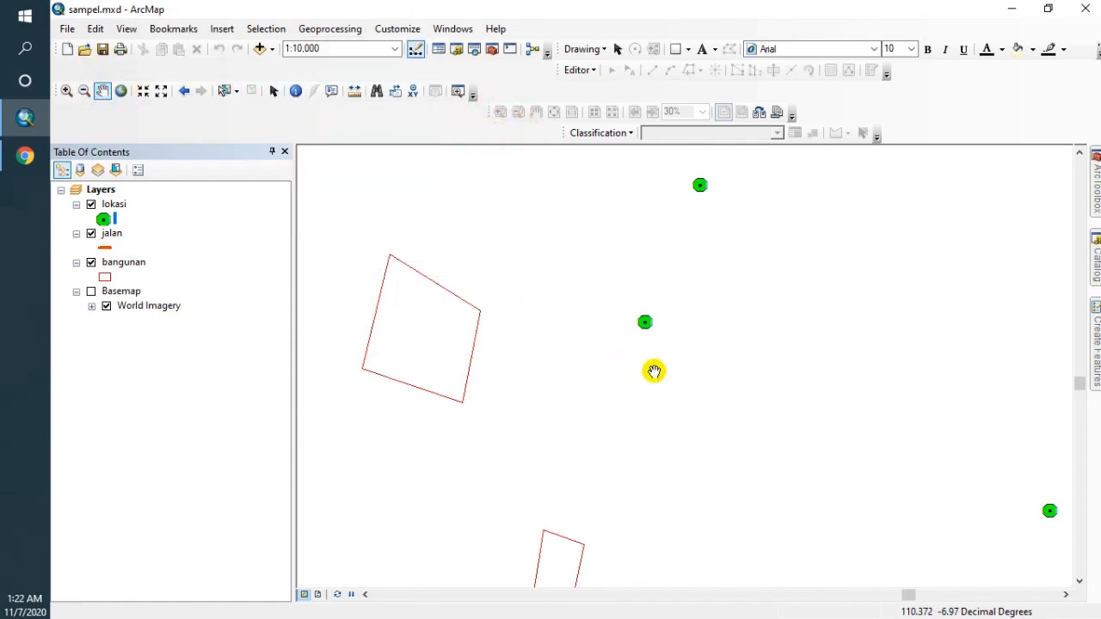
{"action": "left_click_drag", "start_coordinate": [676, 405], "coordinate": [723, 392]}
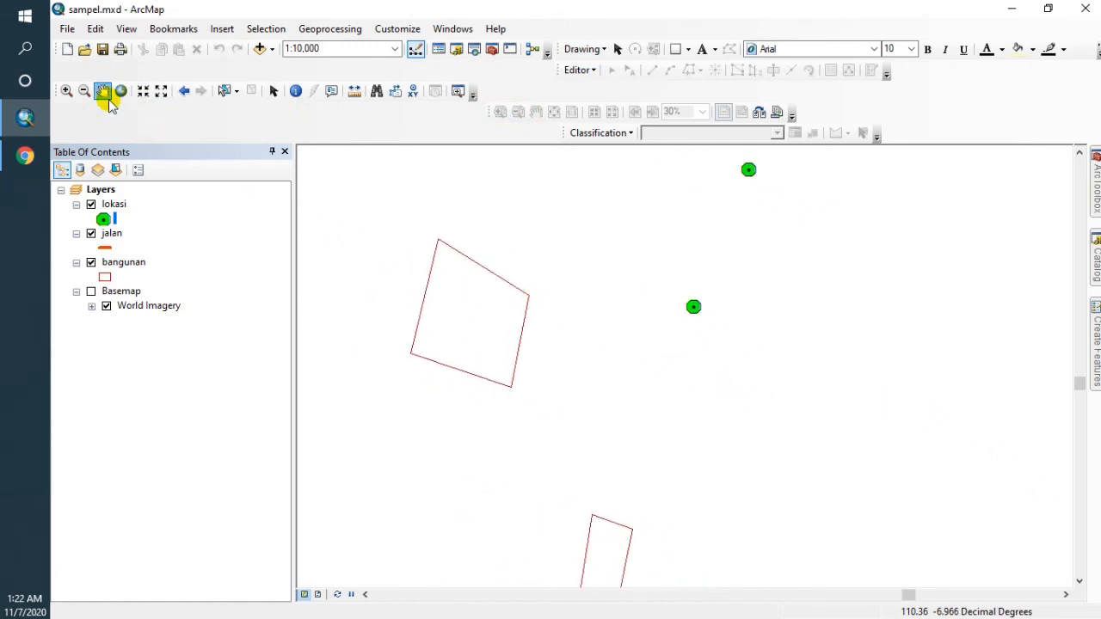
{"action": "left_click", "coordinate": [68, 91]}
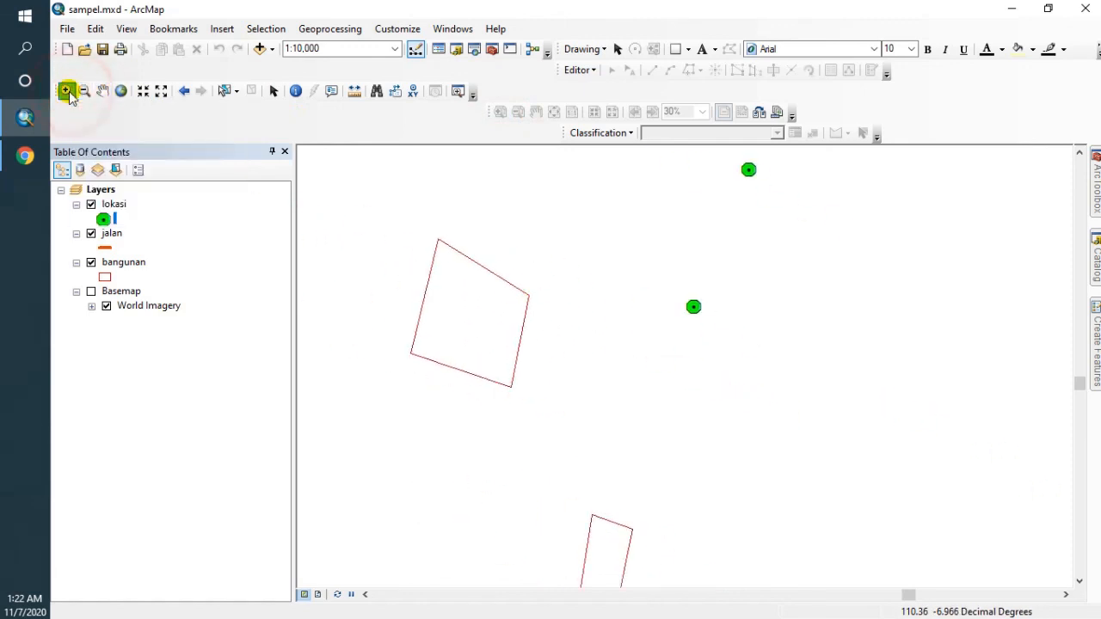
{"action": "left_click_drag", "start_coordinate": [635, 262], "coordinate": [765, 379]}
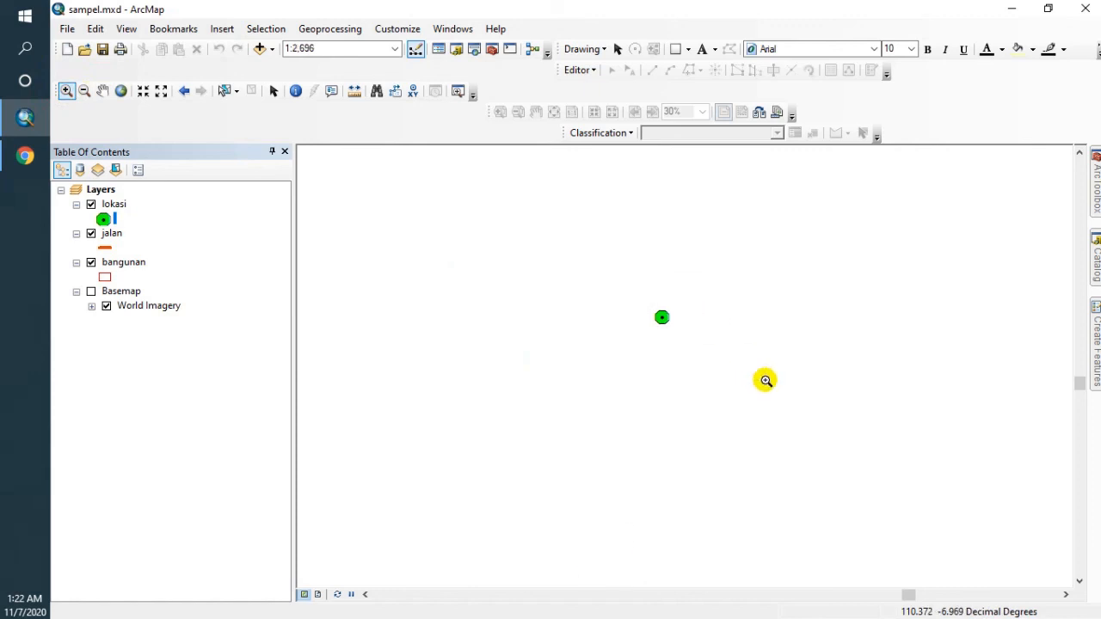
{"action": "left_click", "coordinate": [657, 367]}
{"action": "left_click", "coordinate": [646, 294]}
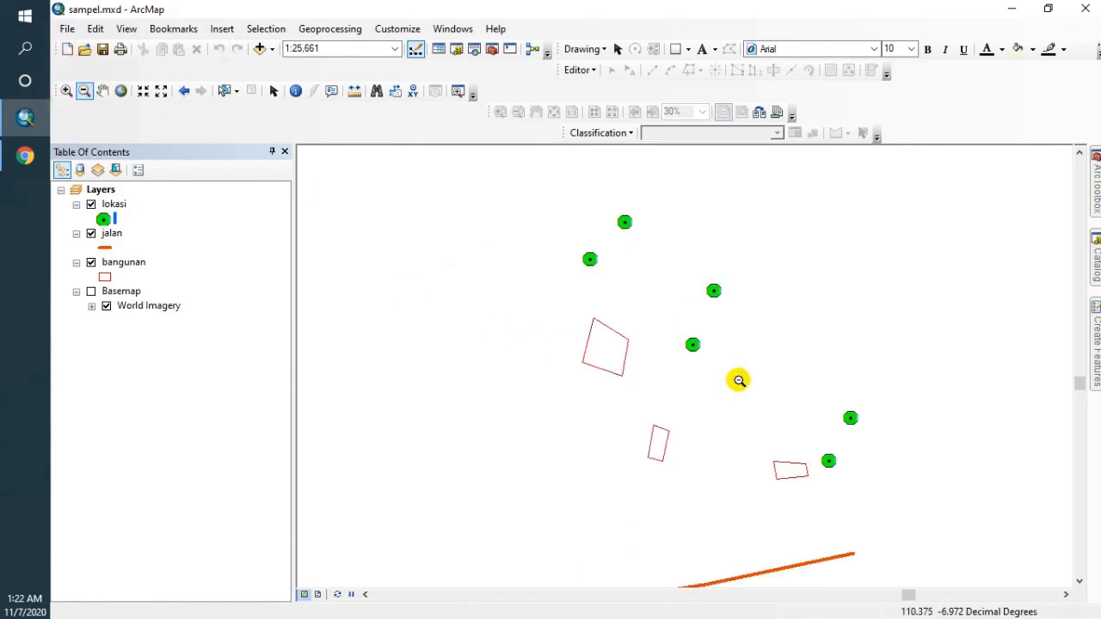
{"action": "left_click", "coordinate": [183, 91]}
{"action": "left_click", "coordinate": [200, 92]}
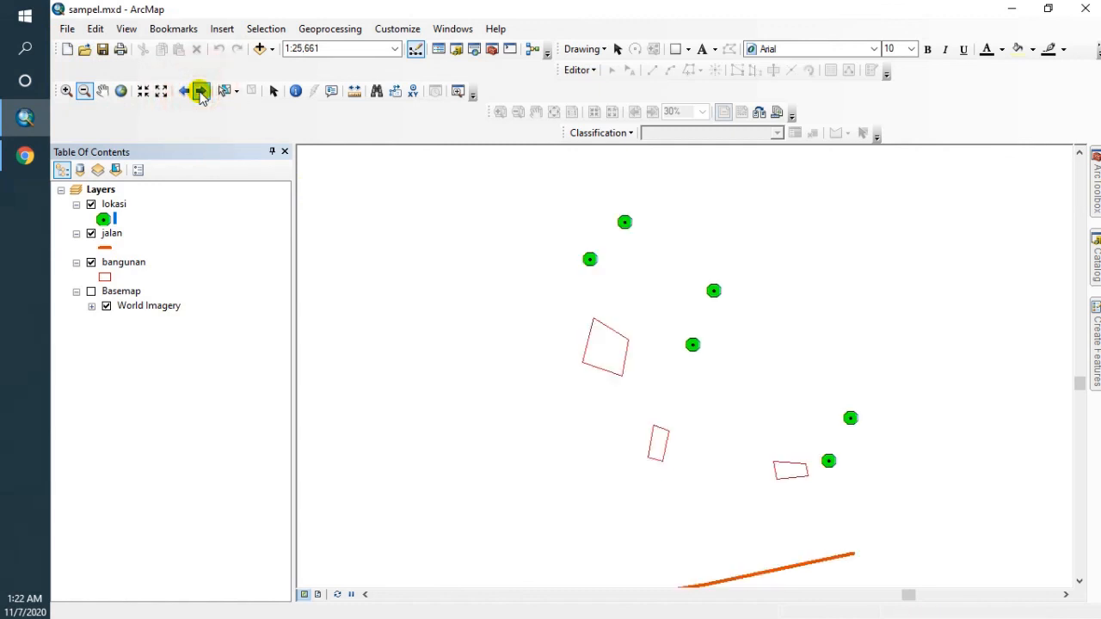
- Select individual lokasi points on the map and clear the selection
{"action": "left_click", "coordinate": [624, 222]}
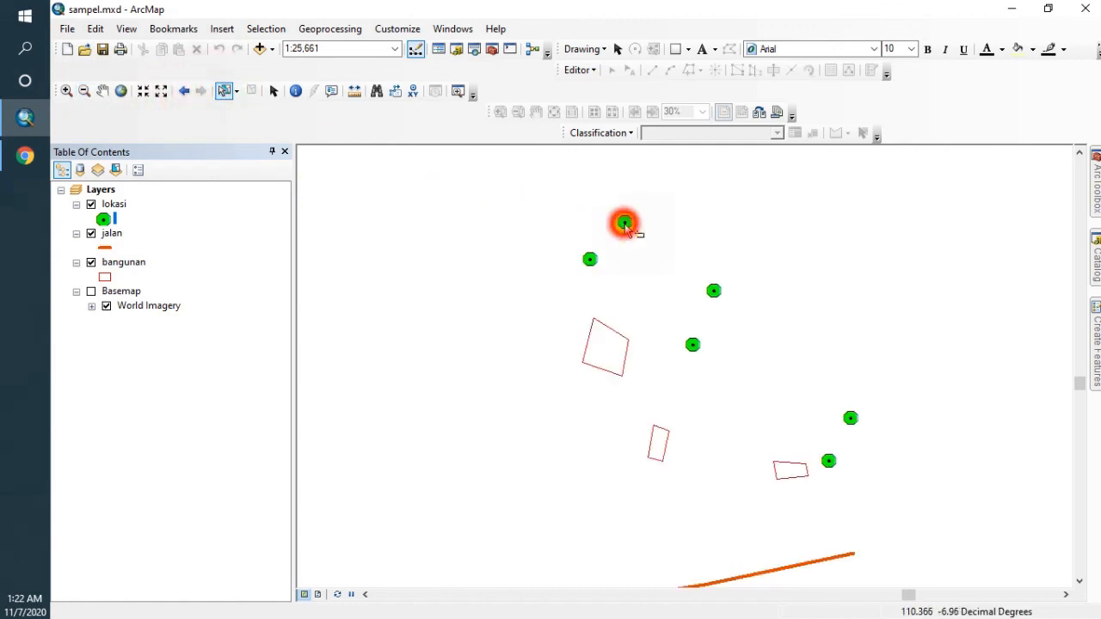
{"action": "left_click", "coordinate": [716, 292]}
{"action": "left_click", "coordinate": [590, 263]}
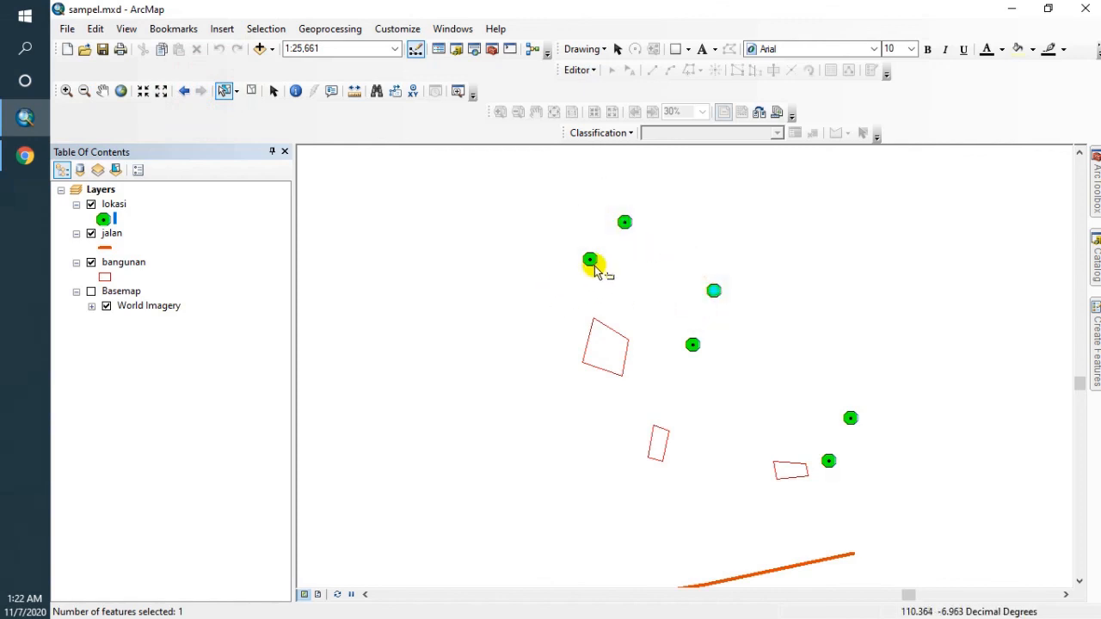
{"action": "left_click", "coordinate": [251, 91]}
- Identify the attributes of the largest bangunan polygon and of the lokasi point to its east
{"action": "left_click", "coordinate": [295, 91]}
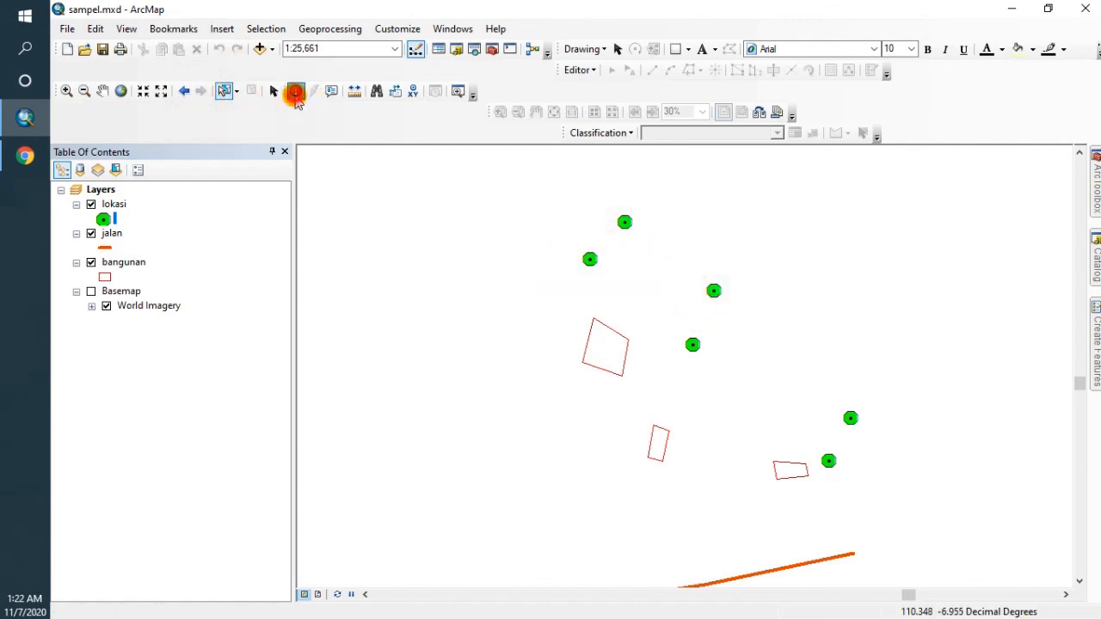
{"action": "left_click", "coordinate": [612, 347]}
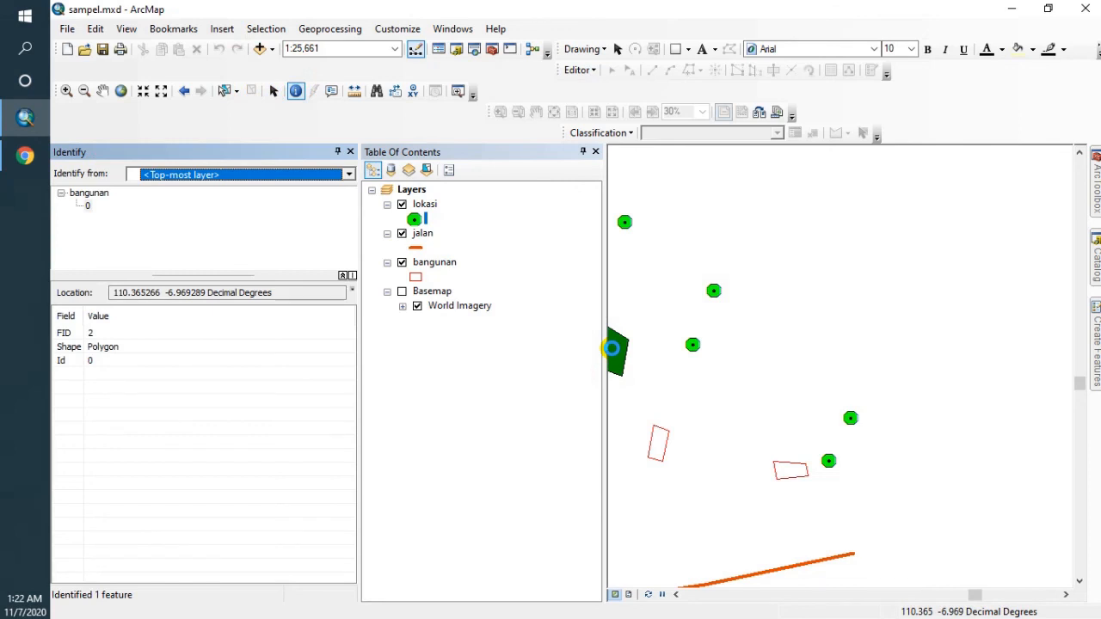
{"action": "left_click", "coordinate": [697, 352]}
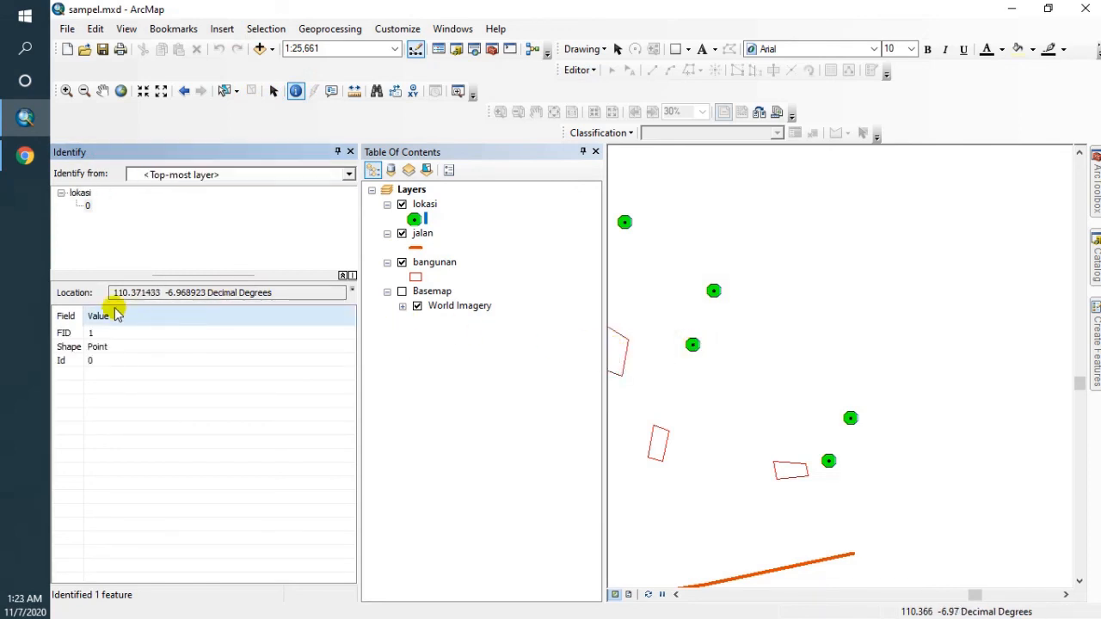
- Measure a straight-line distance between the two central lokasi points with the Measure tool and close its results window
{"action": "left_click", "coordinate": [354, 91]}
{"action": "left_click", "coordinate": [670, 315]}
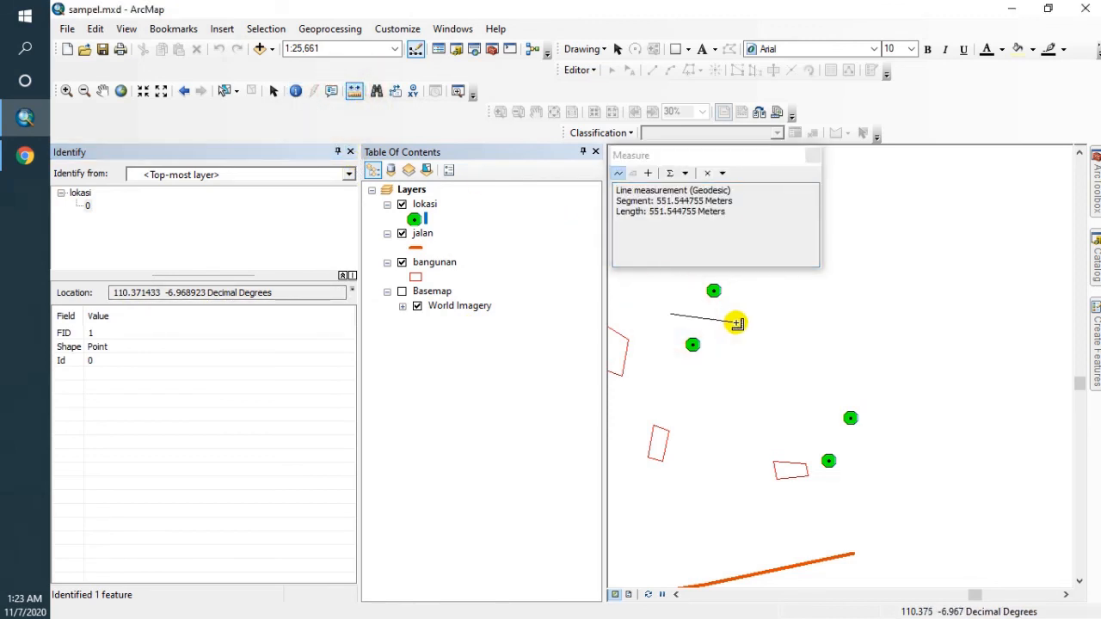
{"action": "left_click", "coordinate": [737, 323]}
{"action": "left_click", "coordinate": [813, 156]}
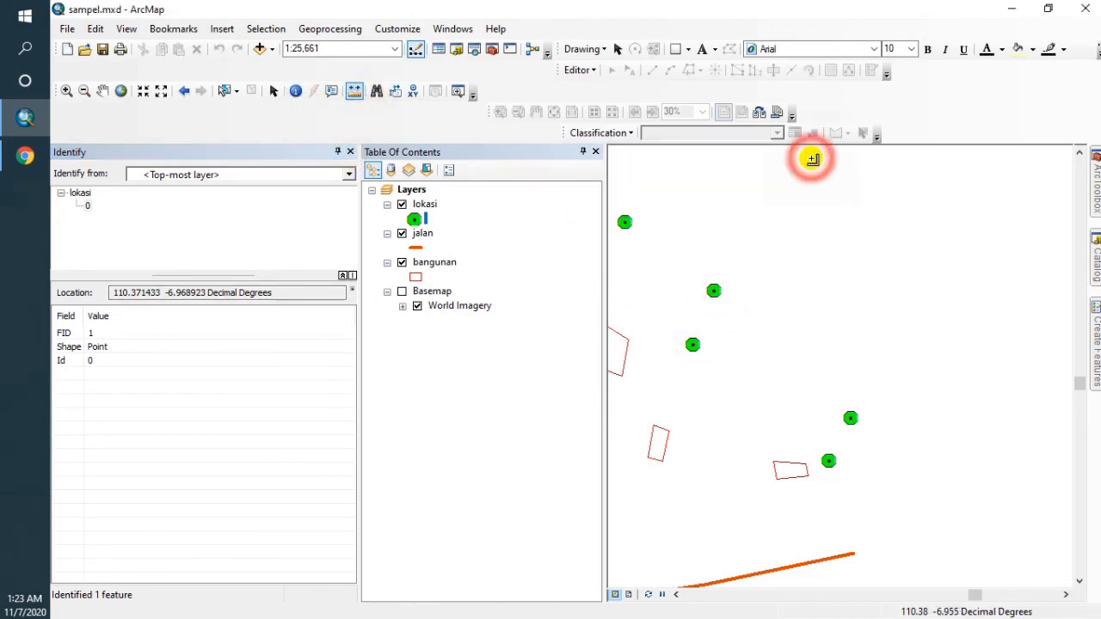
- Auto-hide the Identify and Table Of Contents windows to widen the map area
{"action": "left_click", "coordinate": [338, 152]}
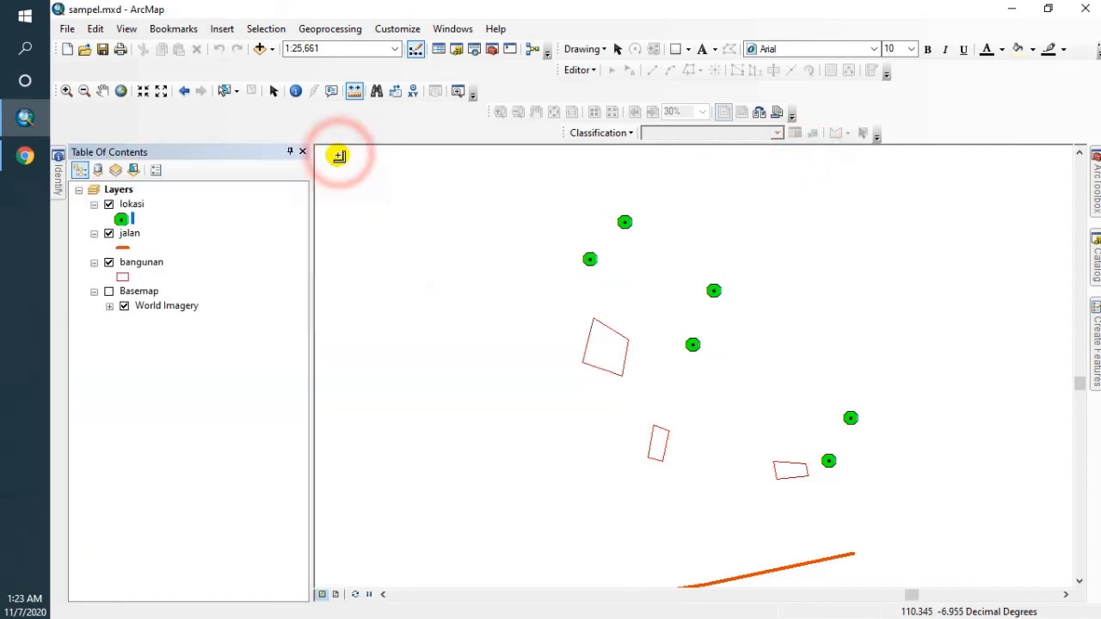
{"action": "left_click", "coordinate": [289, 151]}
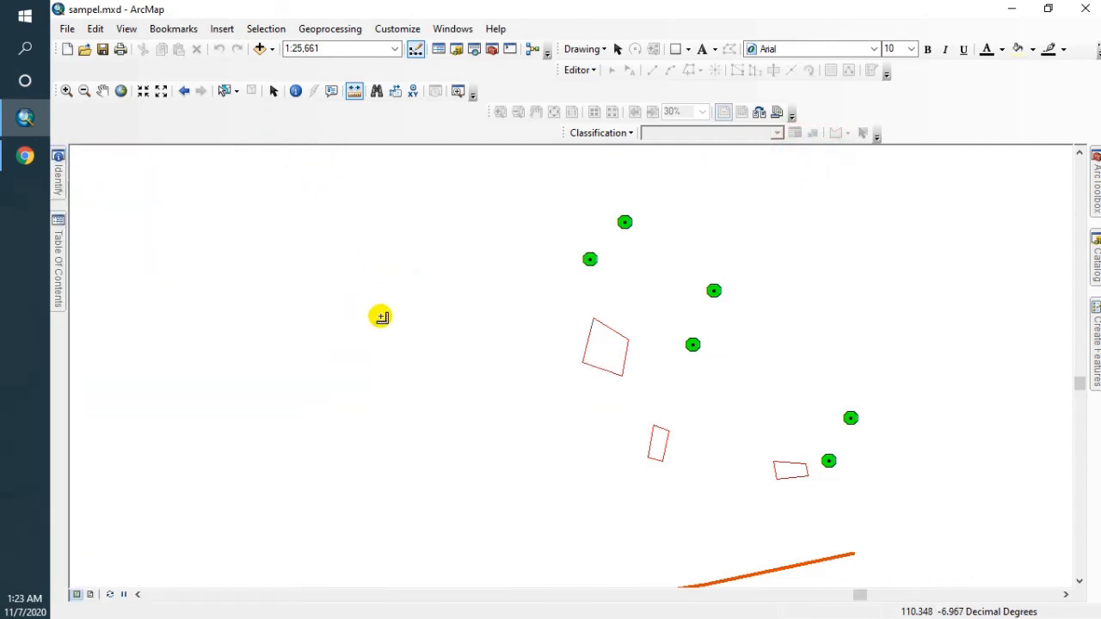